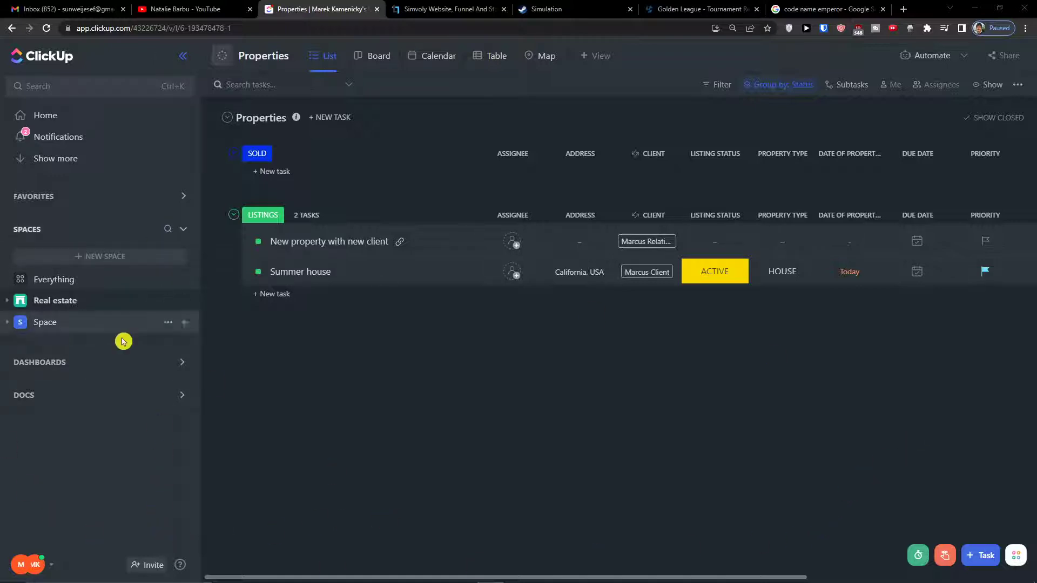
Start a new Space and name it Personal
left_click(146, 262)
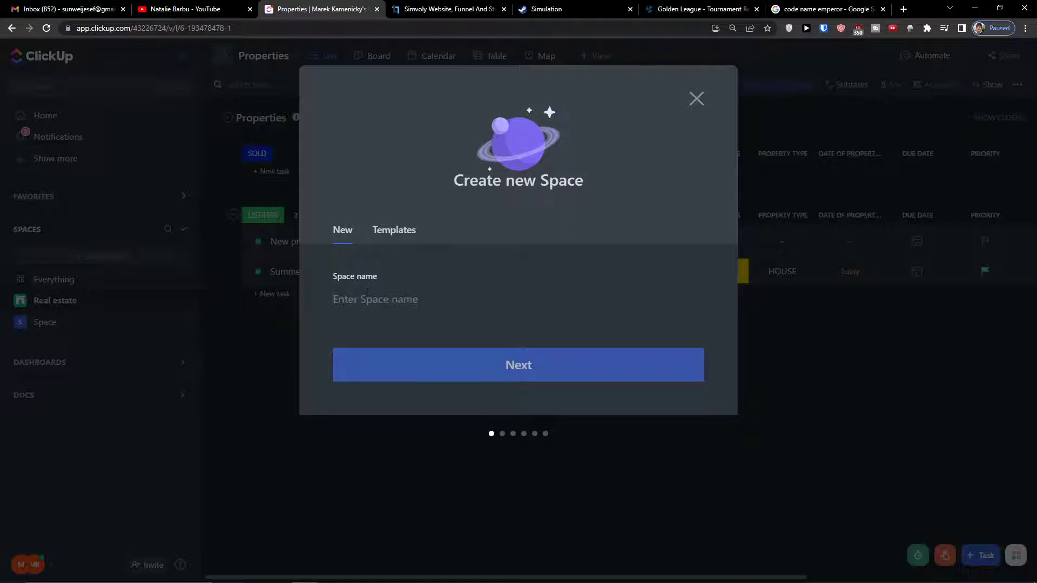
type("Personal")
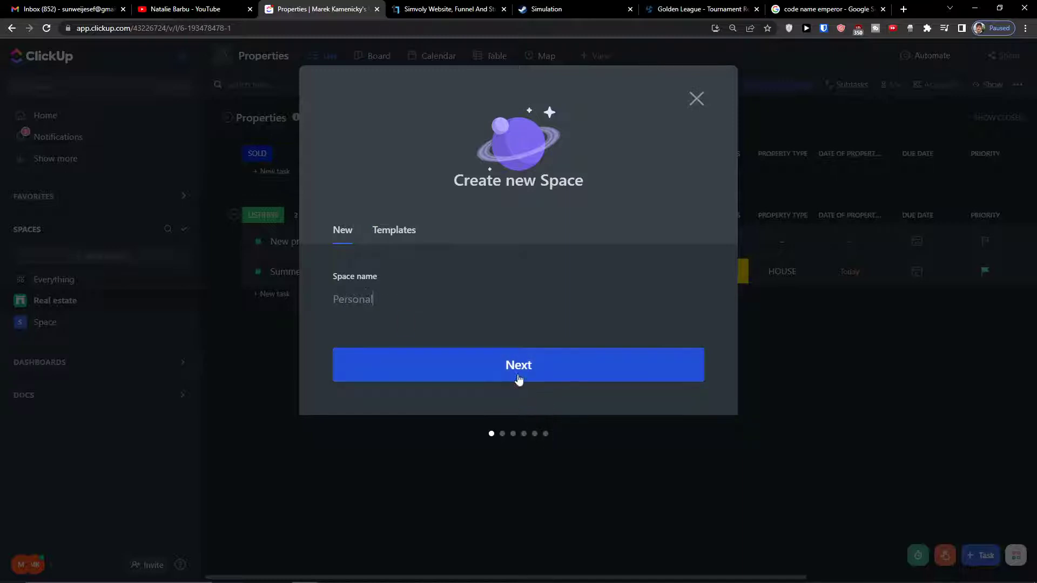
left_click(519, 377)
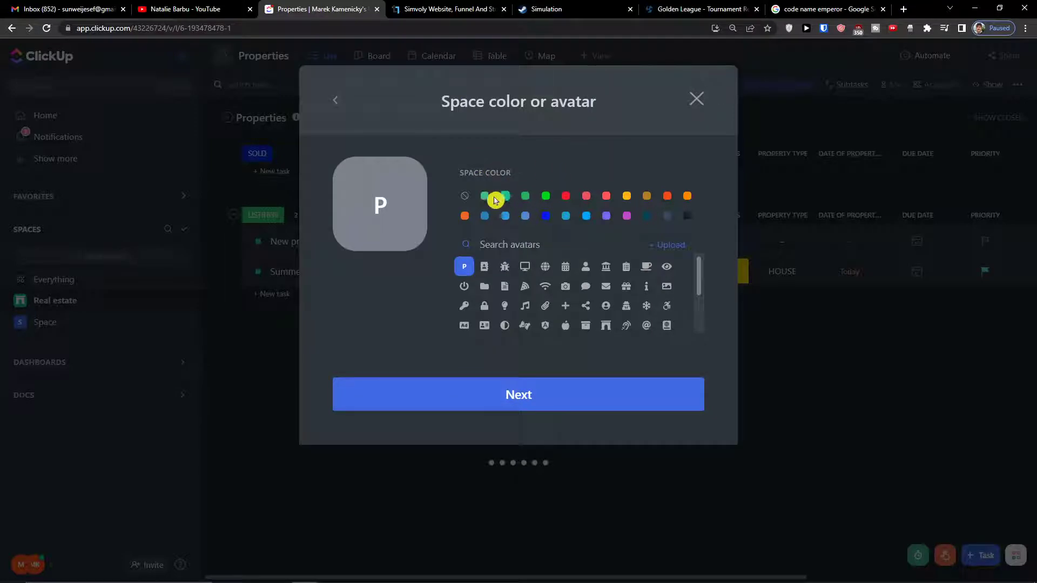
Give the Personal Space a green color and the person avatar, and continue to its sharing settings
left_click(545, 218)
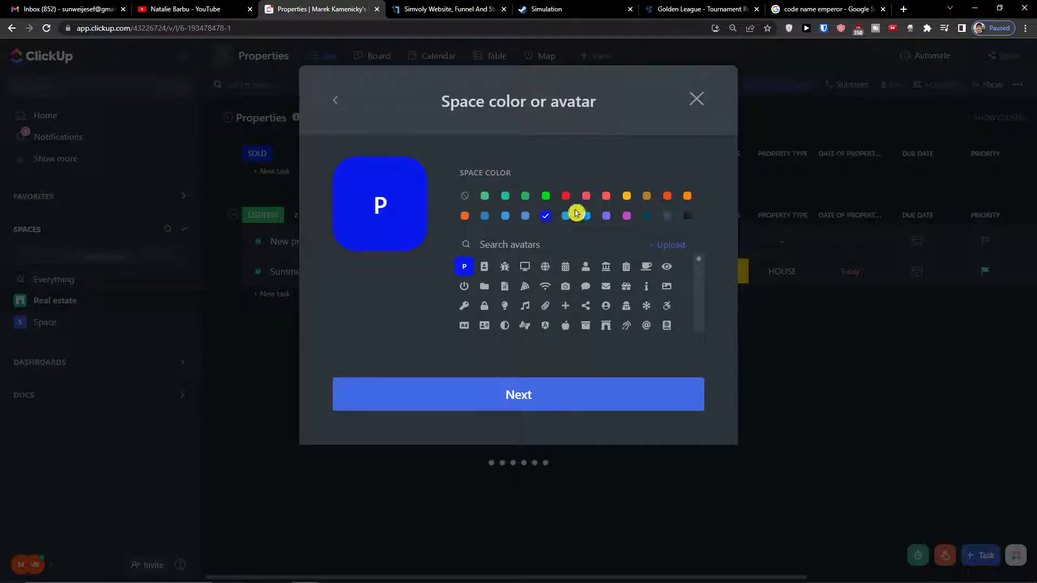
left_click(516, 197)
scroll(480, 310, "down", 5)
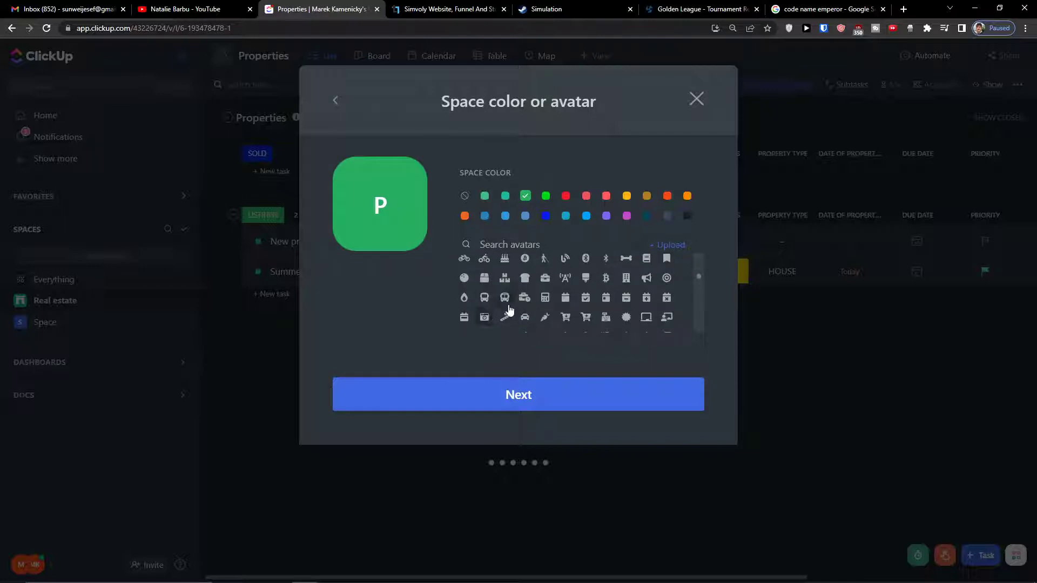
scroll(518, 301, "up", 3)
scroll(540, 298, "up", 3)
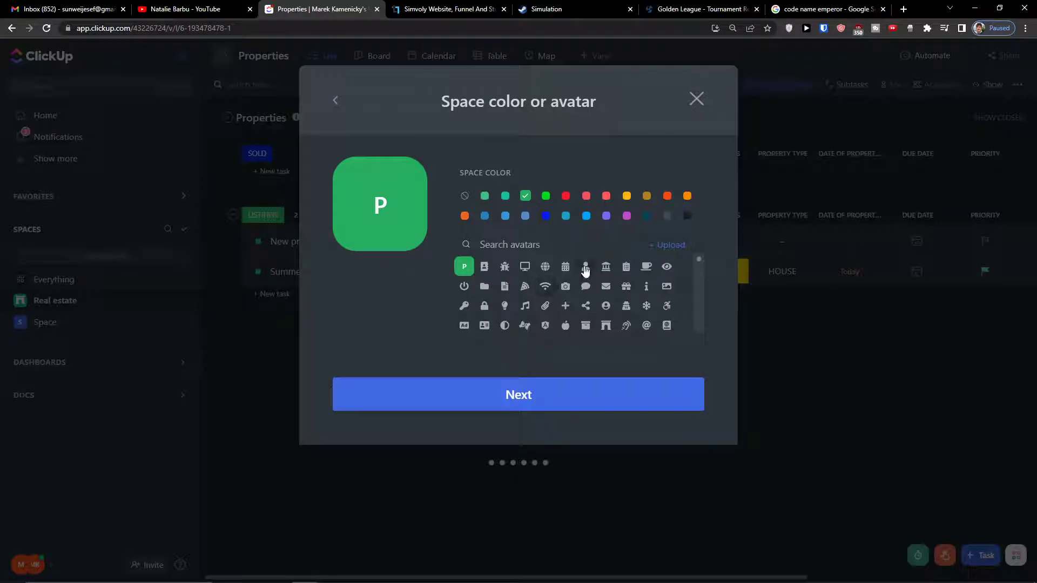
left_click(586, 266)
left_click(465, 384)
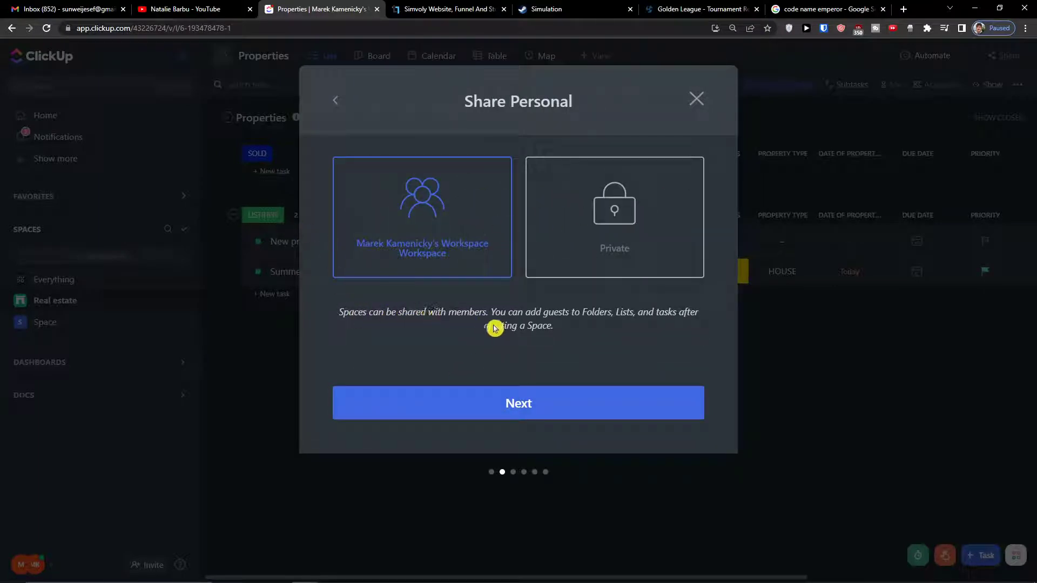
Make the Personal Space private and continue to the task statuses
left_click(576, 214)
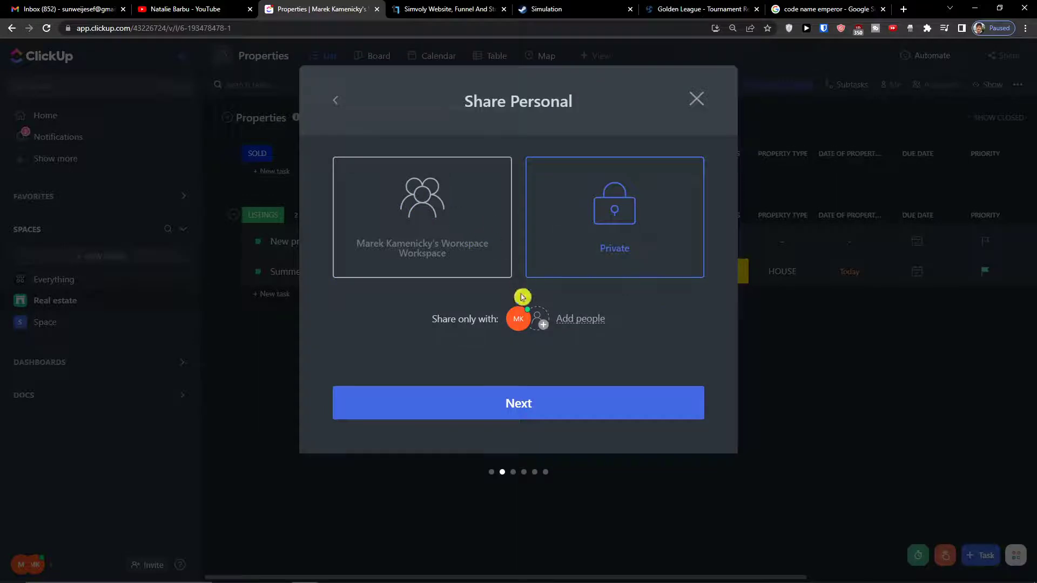
left_click(416, 258)
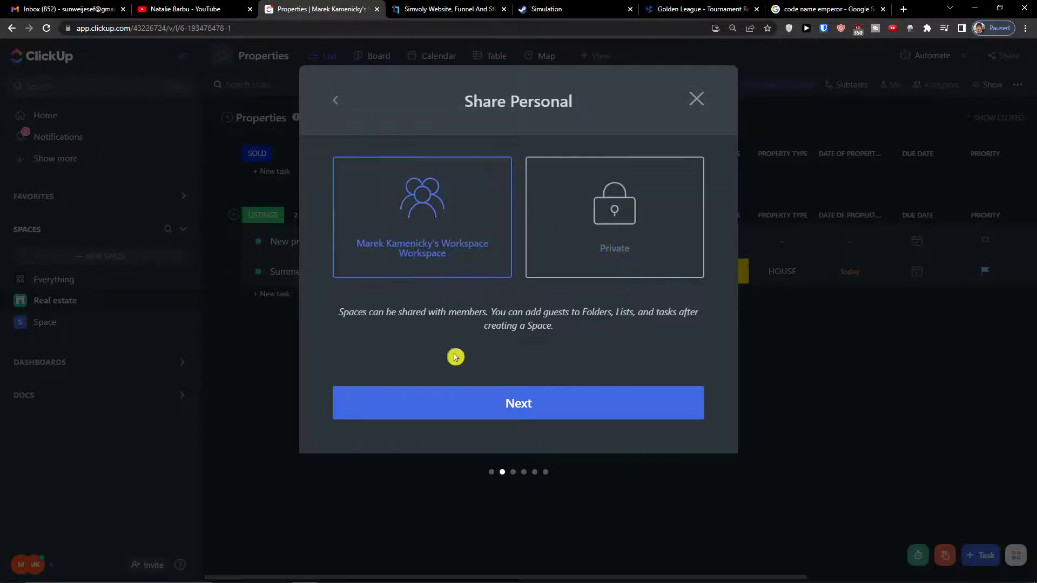
left_click(575, 256)
left_click(549, 414)
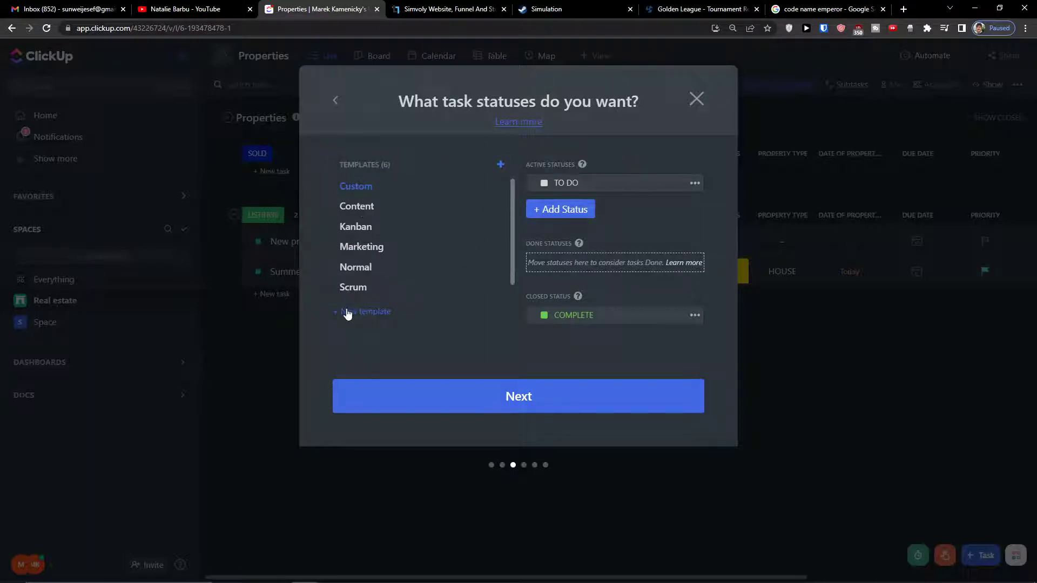
Look through the Content, Kanban, Marketing, Normal and Scrum status templates, and return to Custom
left_click(381, 209)
left_click(352, 230)
left_click(359, 248)
left_click(358, 268)
left_click(355, 287)
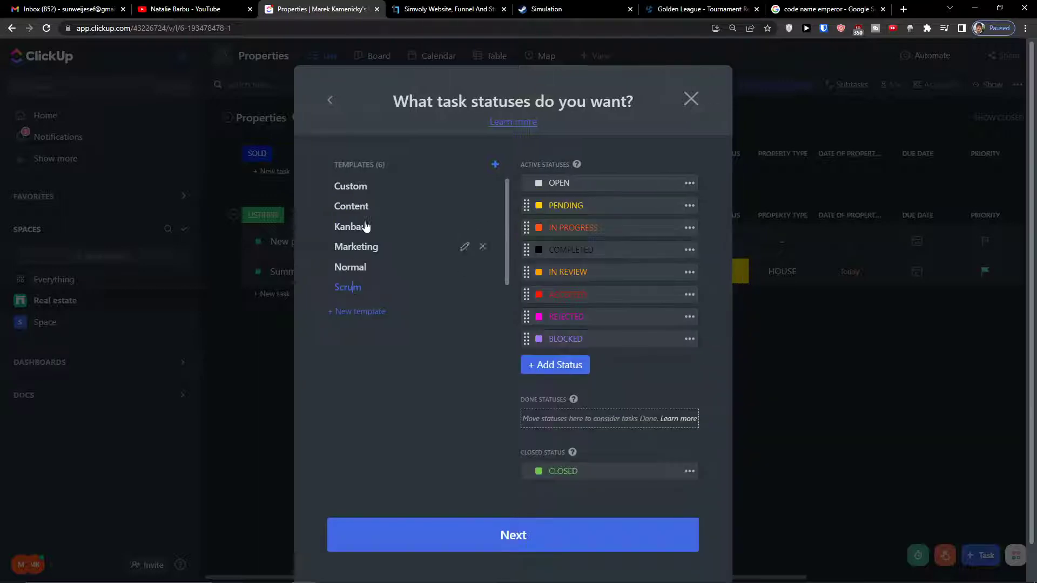
left_click(363, 187)
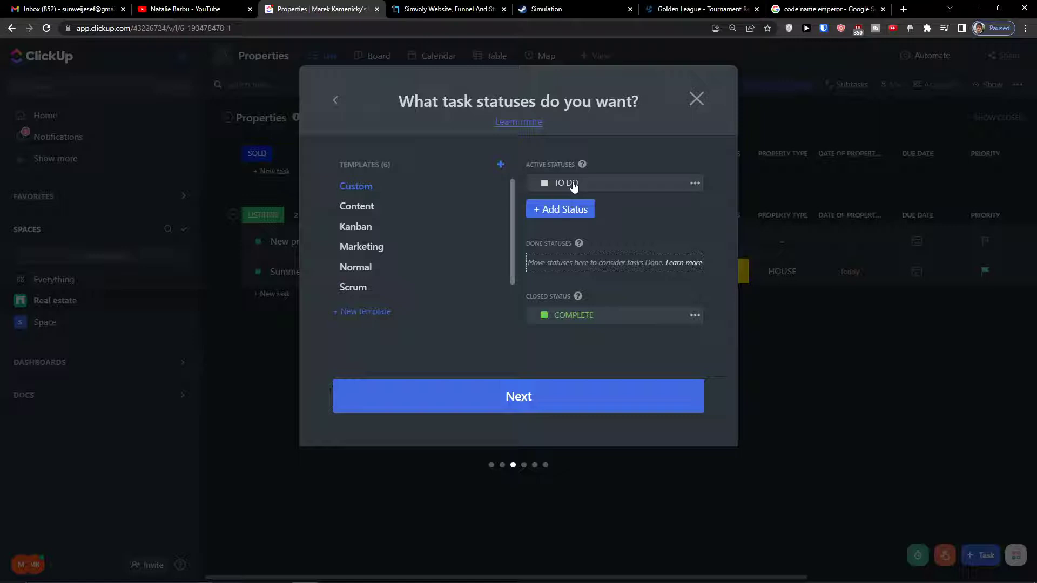
Add an active status named HEALTH to the Custom statuses
left_click(549, 211)
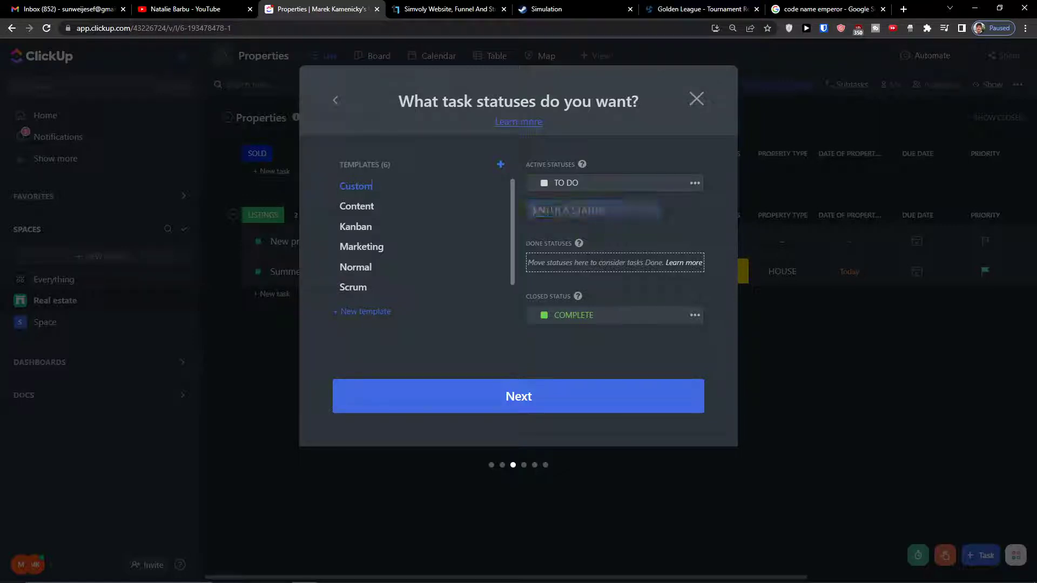
type("F")
type("EALTH")
left_click(561, 206)
key("Return")
key("Escape")
Rename the TO DO status as SPORTS
left_click(574, 189)
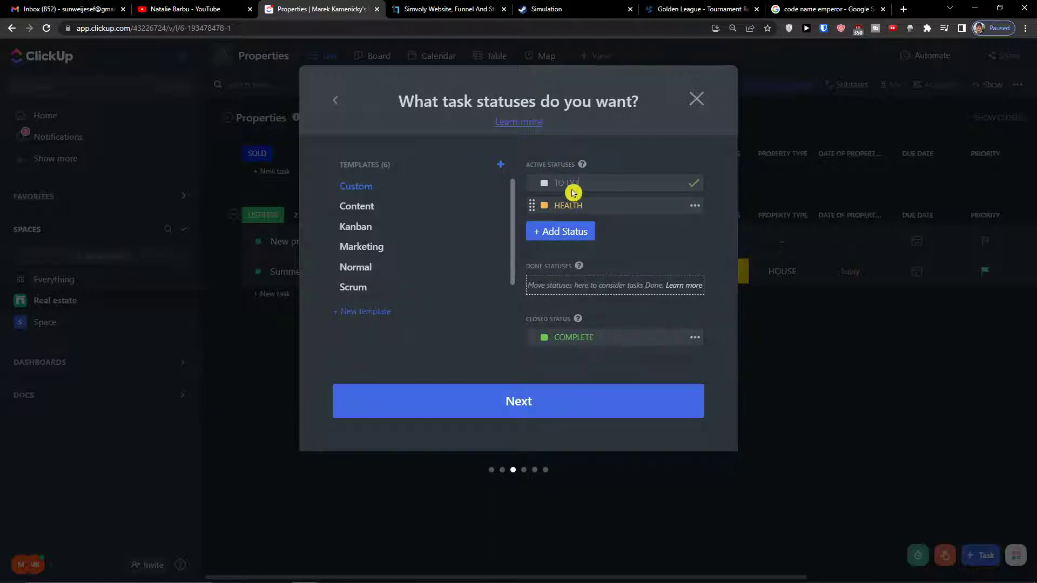
key("Return")
left_click(551, 189)
left_click_drag(625, 190, 532, 188)
key("BackSpace")
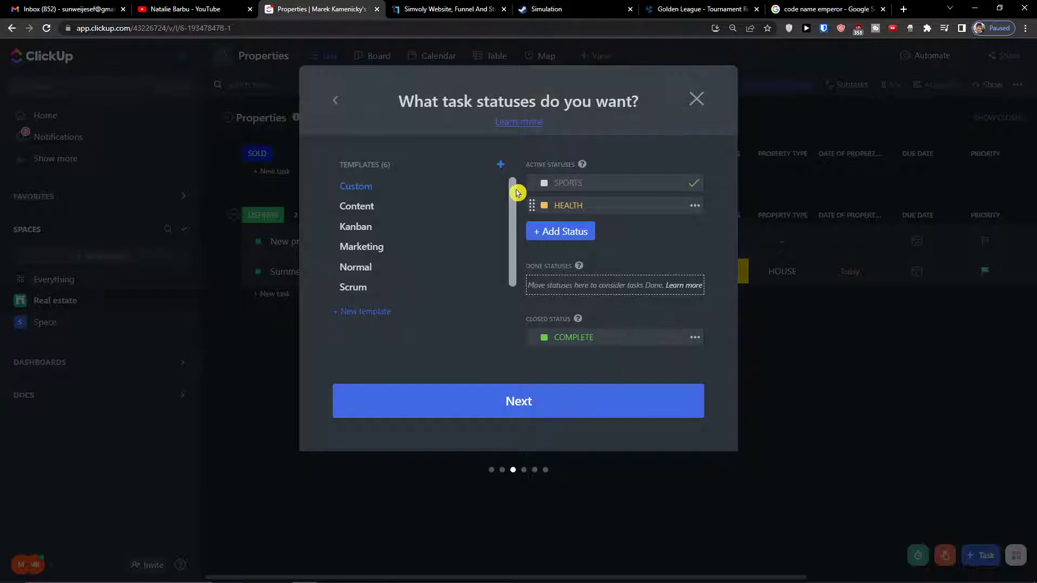
key("Return")
Add the active statuses FAMILY and HOBBIES below HEALTH
left_click(553, 238)
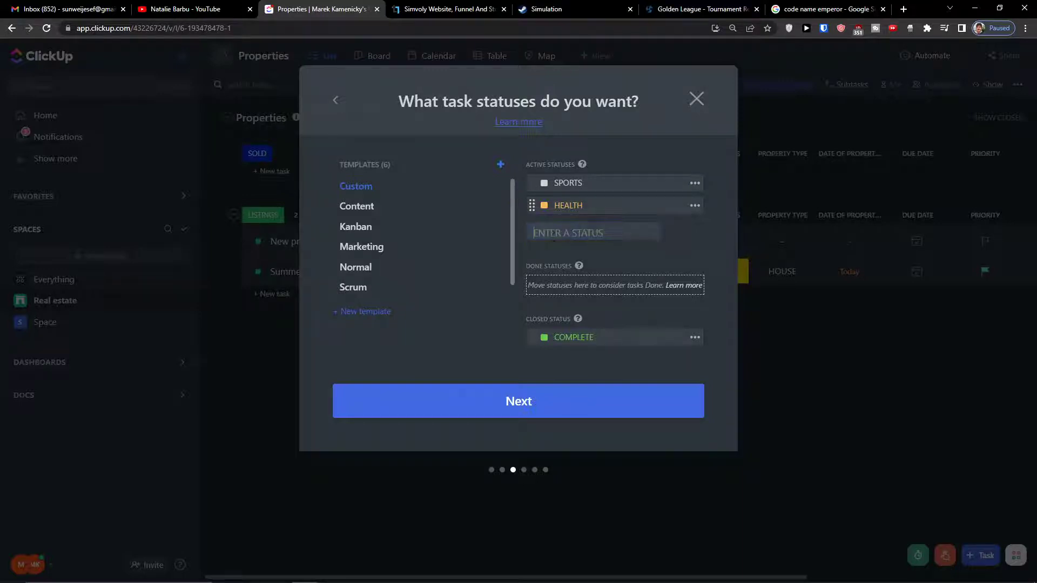
type("FAMI")
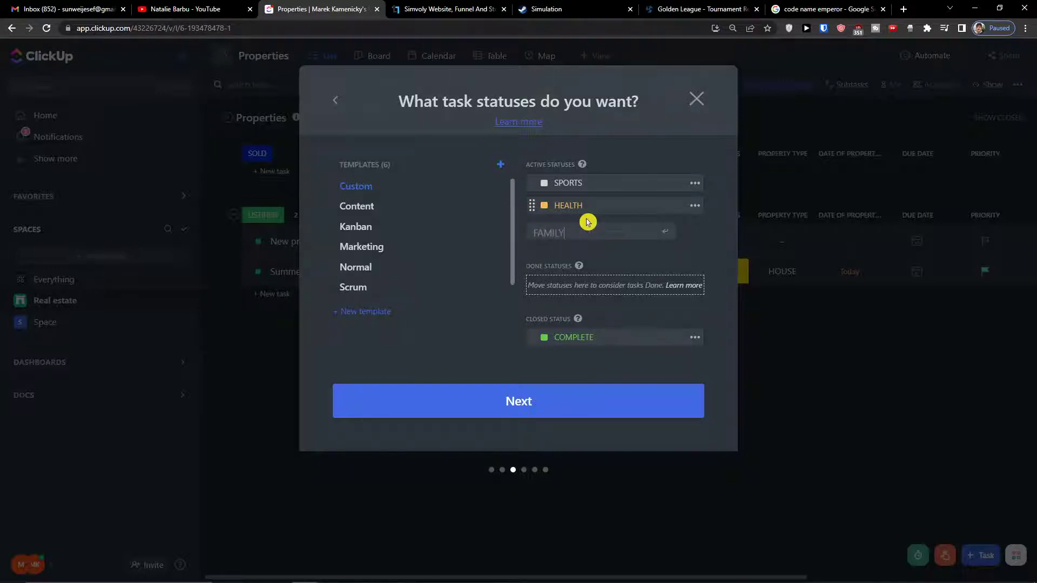
type("LY")
key("Return")
left_click(594, 259)
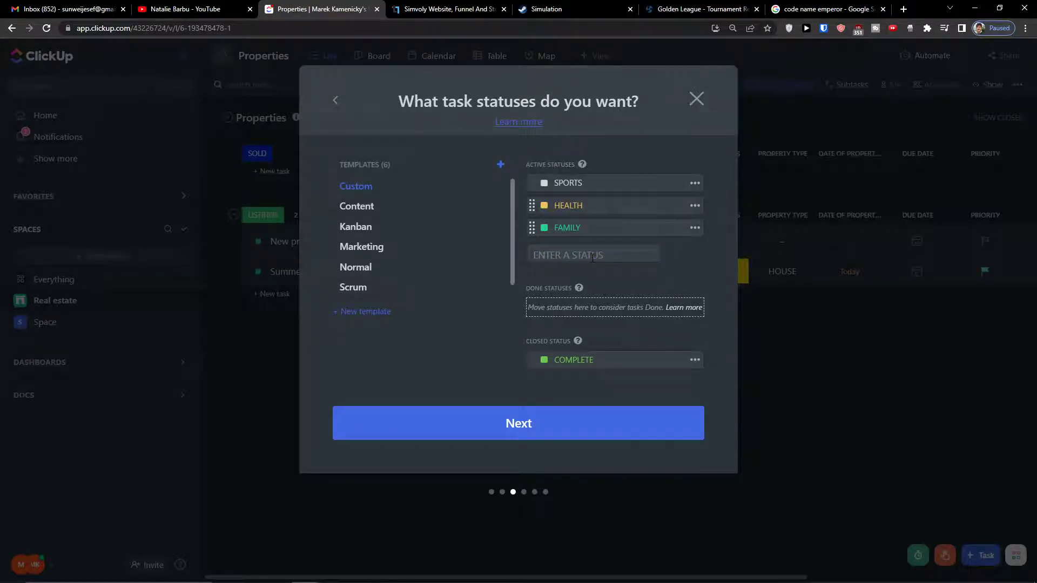
type("HOBBIES")
key("Return")
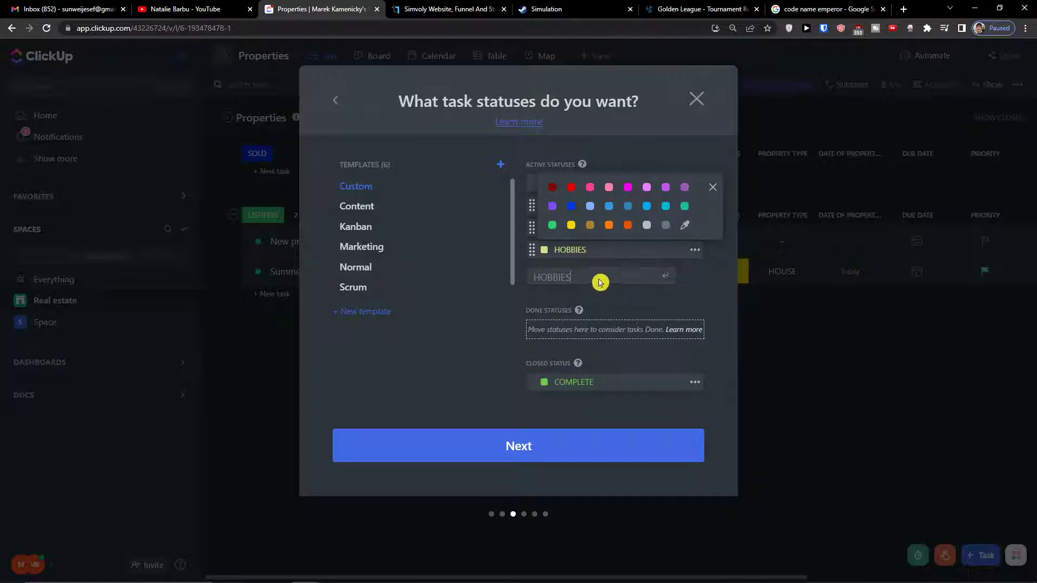
double_click(574, 273)
key("BackSpace")
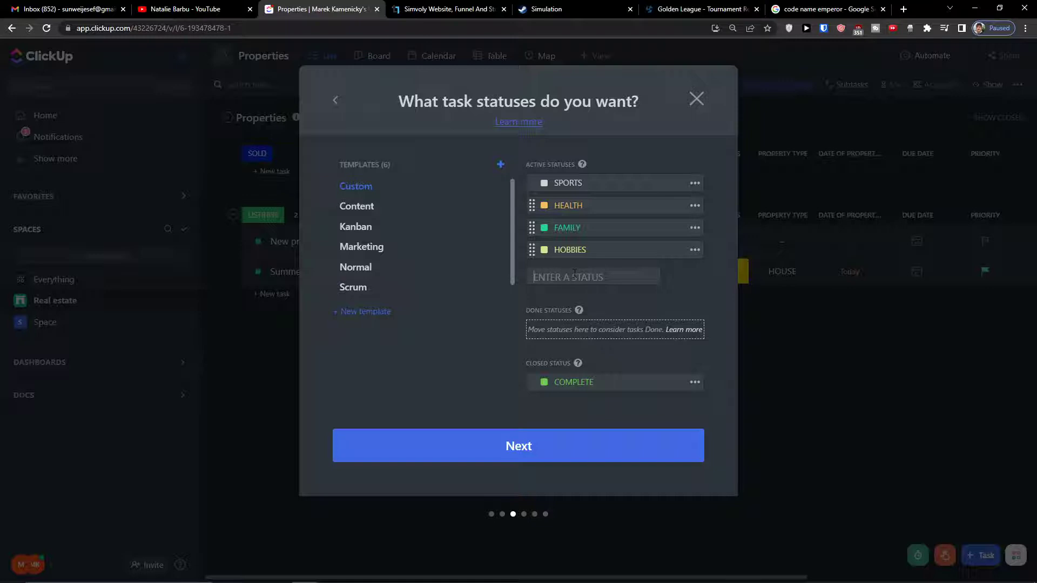
Add an active status named GIRLFRIEND below HOBBIES
type("G")
type("IFTS - G")
key("BackSpace")
key("BackSpace")
key("BackSpace")
key("BackSpace")
key("BackSpace")
key("BackSpace")
key("BackSpace")
key("BackSpace")
key("BackSpace")
type("GIRLFRIEND")
key("Return")
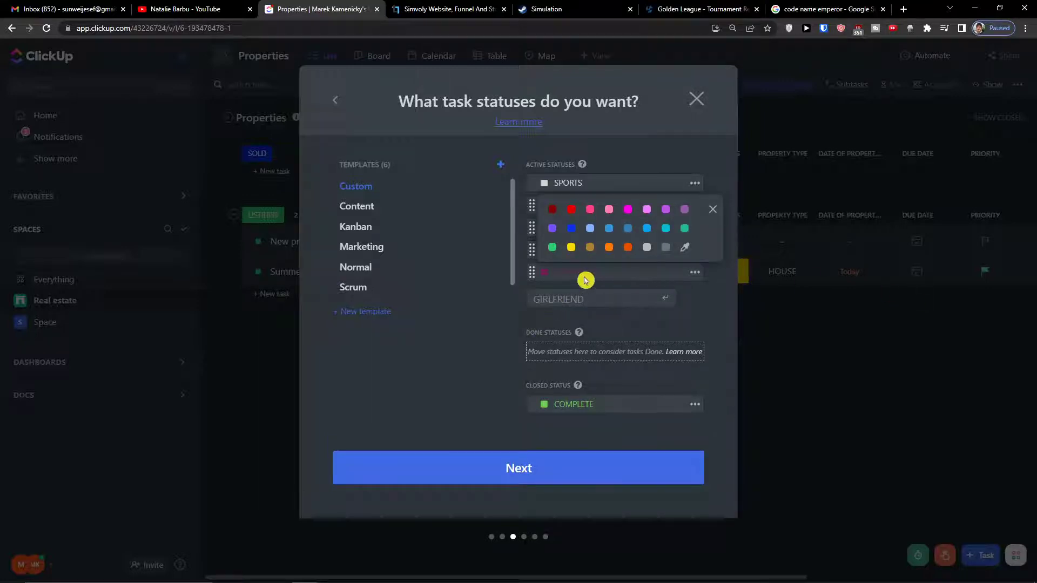
Set the color of the GIRLFRIEND status to yellow
left_click(549, 271)
left_click(549, 271)
left_click(571, 247)
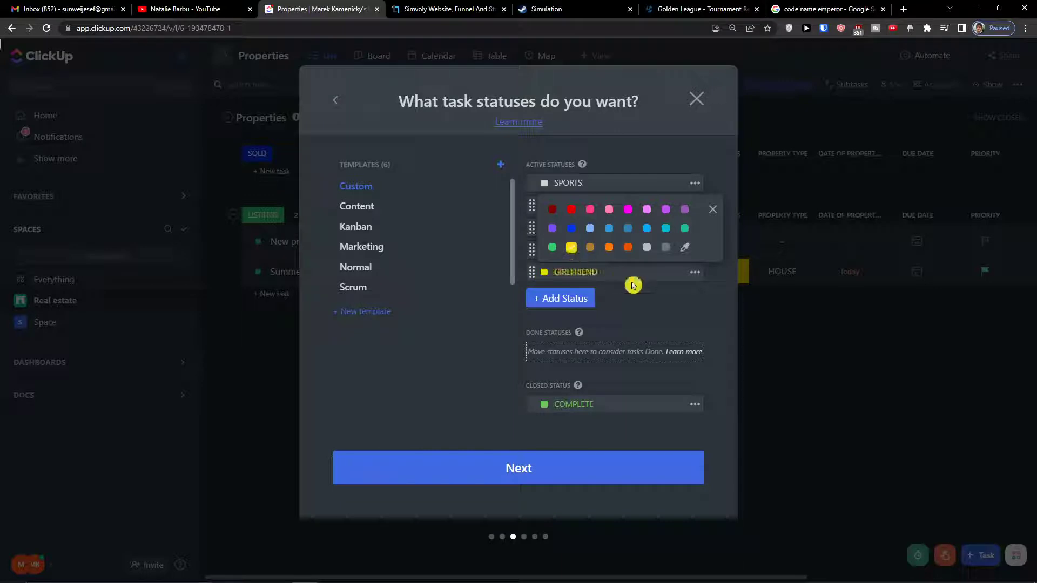
left_click(633, 286)
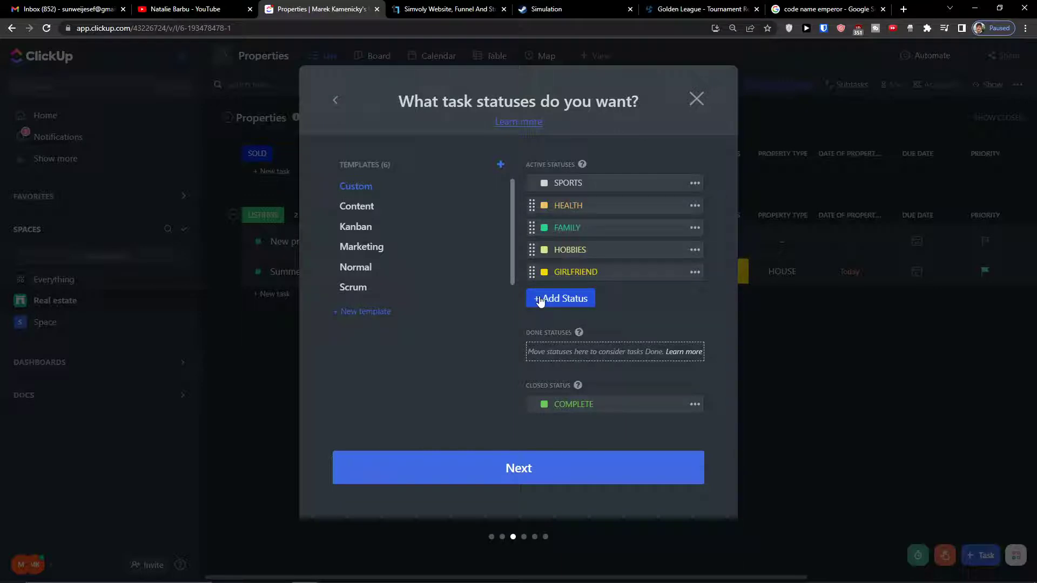
Add an active status named SIDE-PROJECT below GIRLFRIEND
left_click(540, 301)
type("SIDE-")
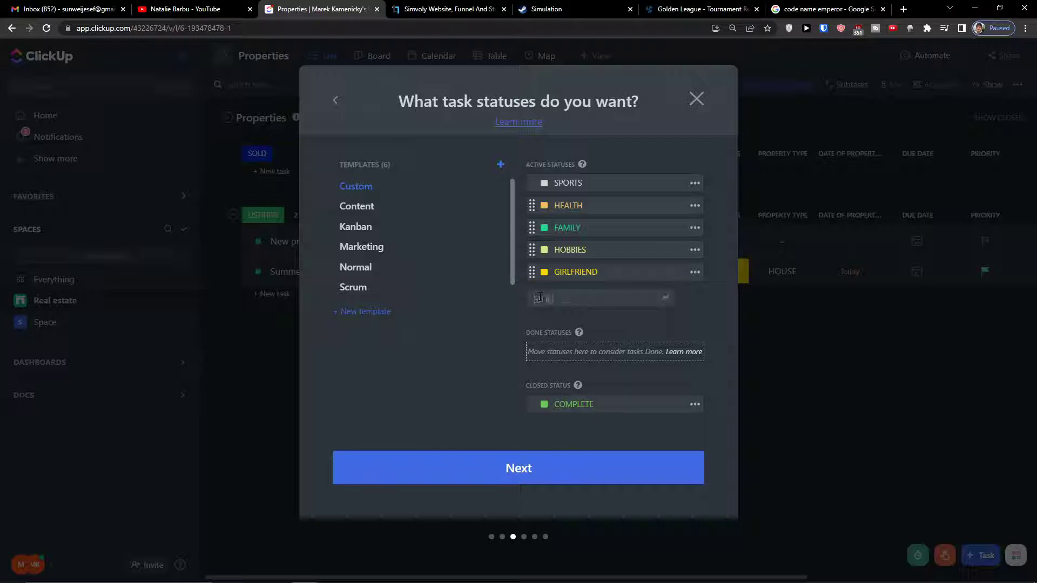
type("RP")
type("OJECT")
key("Return")
left_click(540, 300)
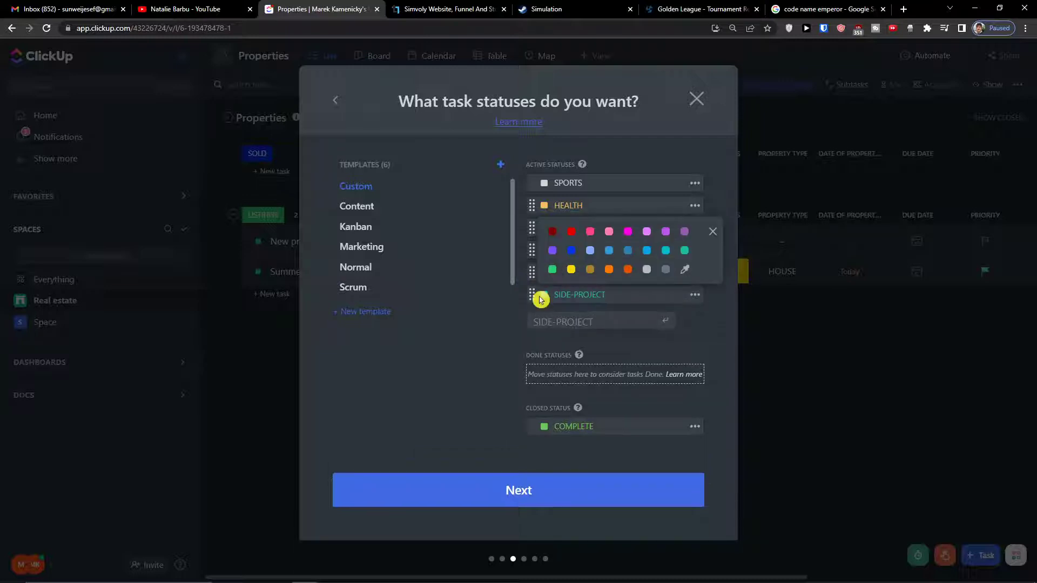
Add an active status named MY GOALS and continue to the ClickApps selection
left_click(546, 323)
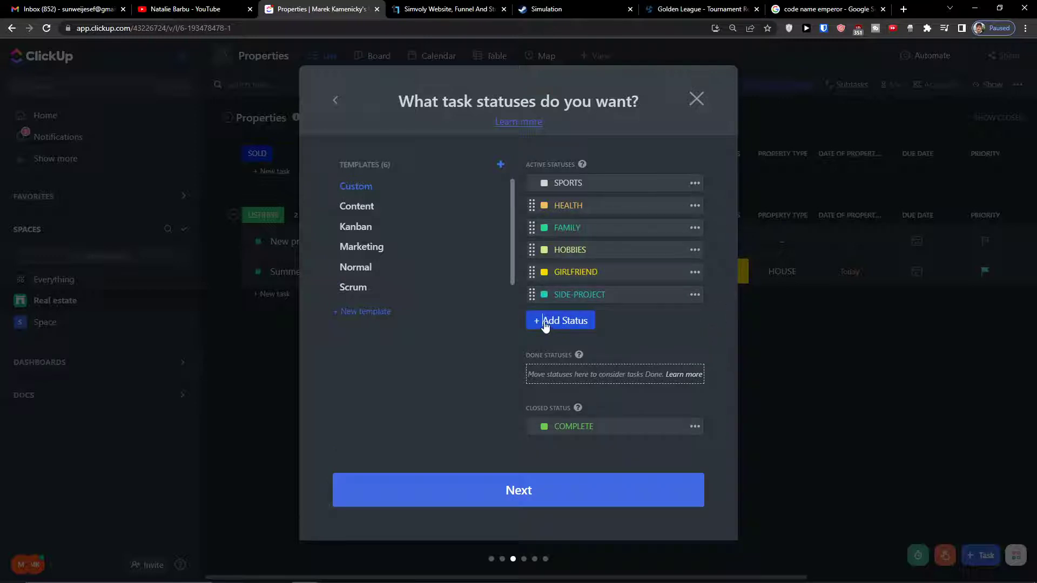
type("MY GOALS")
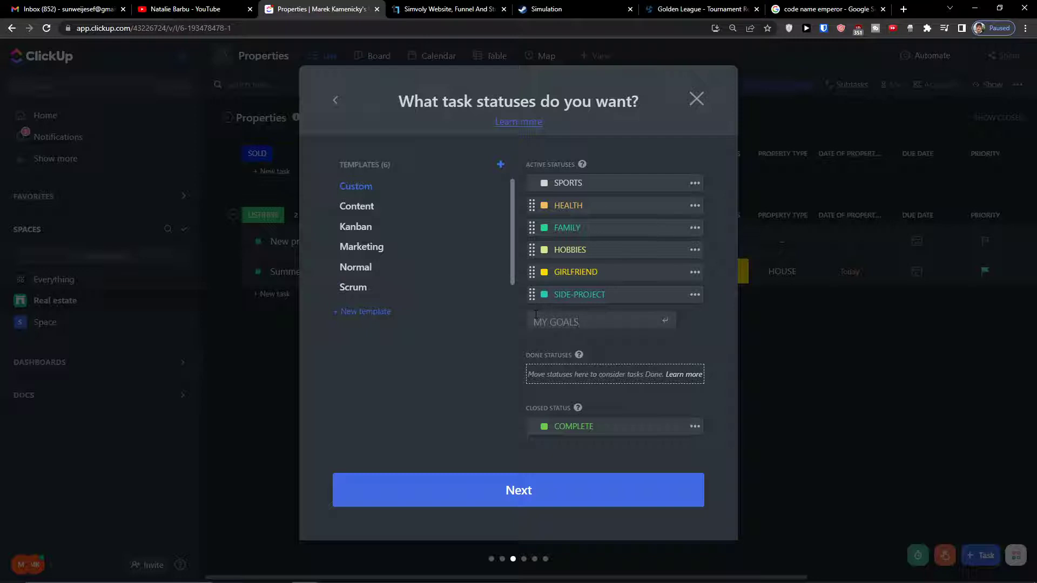
key("Return")
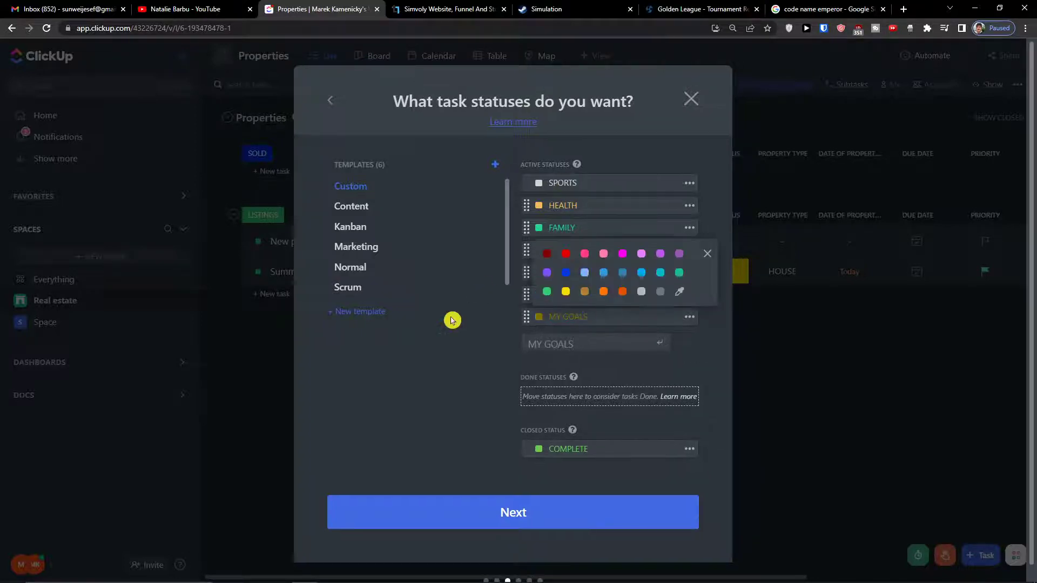
left_click(435, 335)
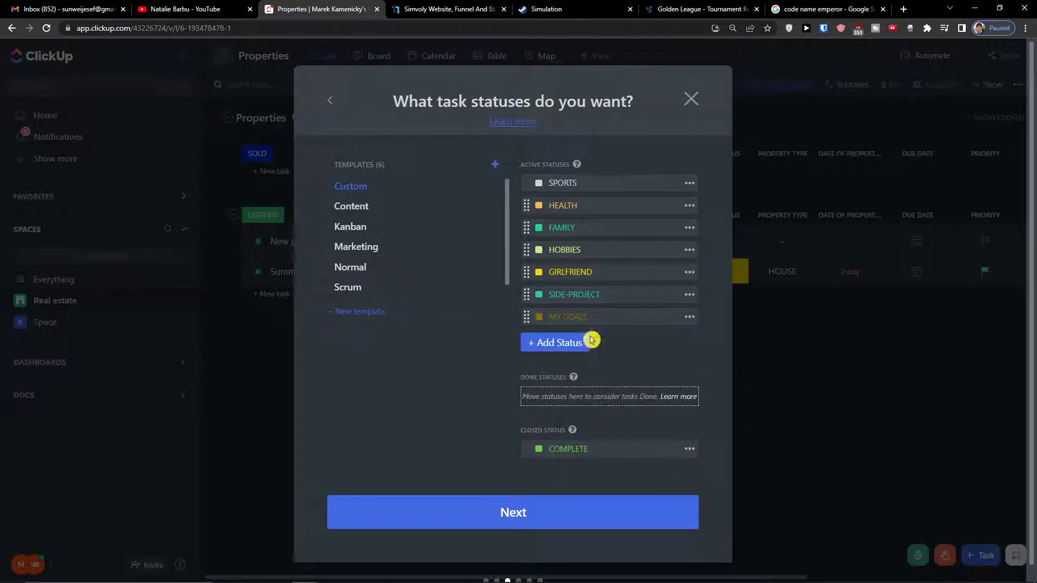
left_click(690, 450)
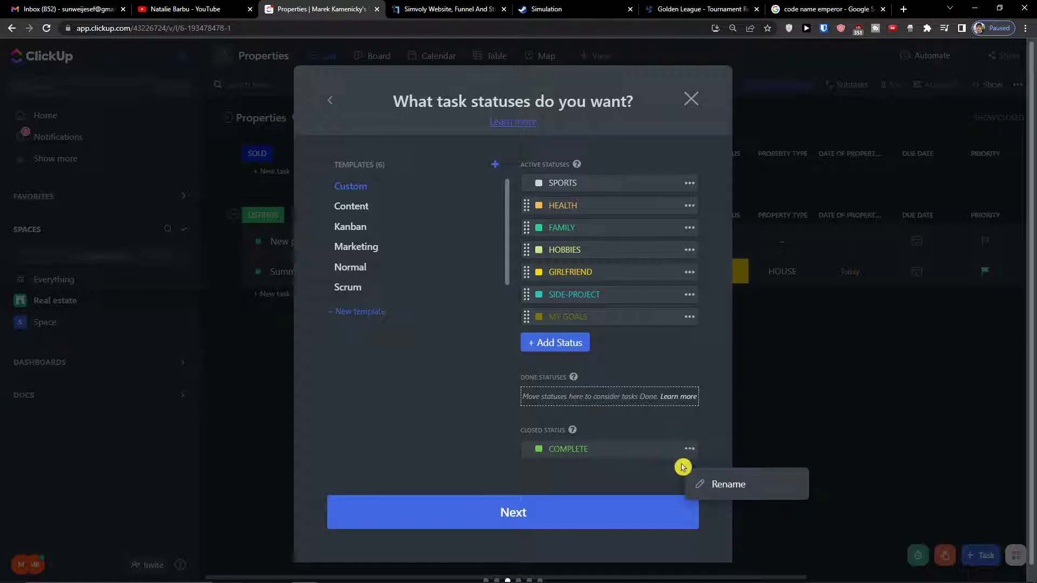
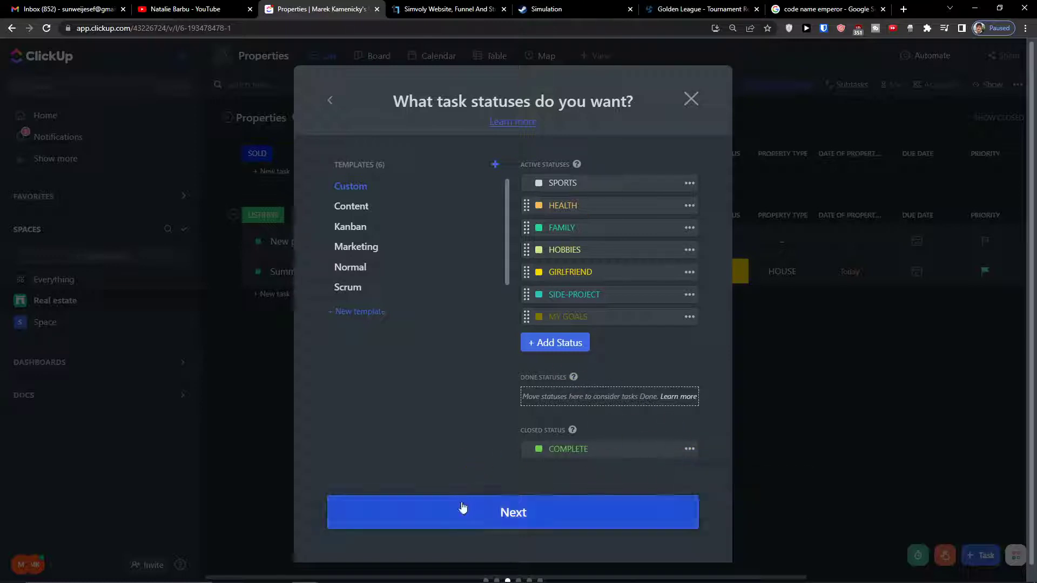
left_click(522, 514)
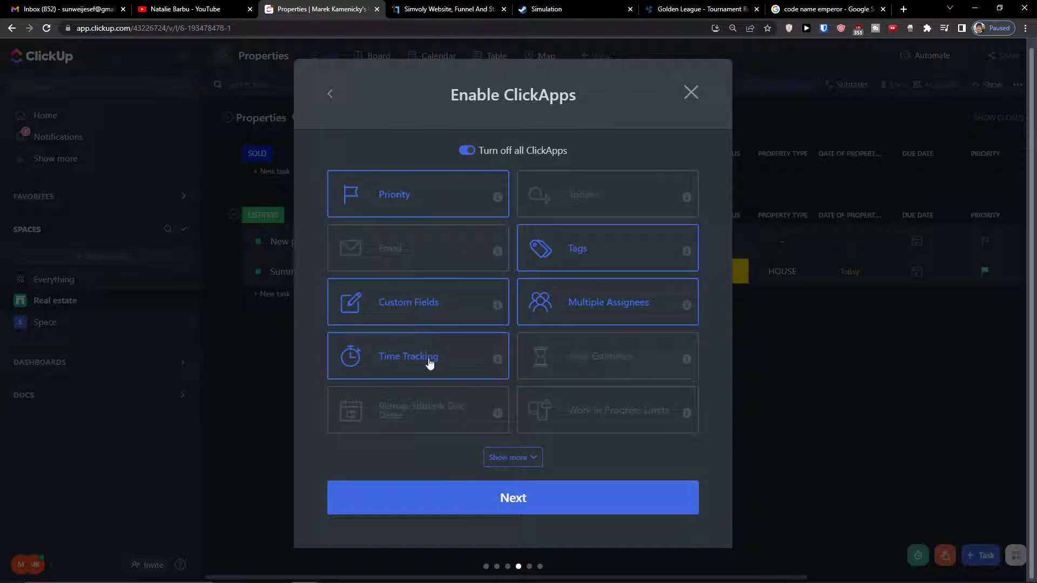
Disable the Time Tracking and Tags ClickApps, and expand the full list of ClickApps
left_click(411, 375)
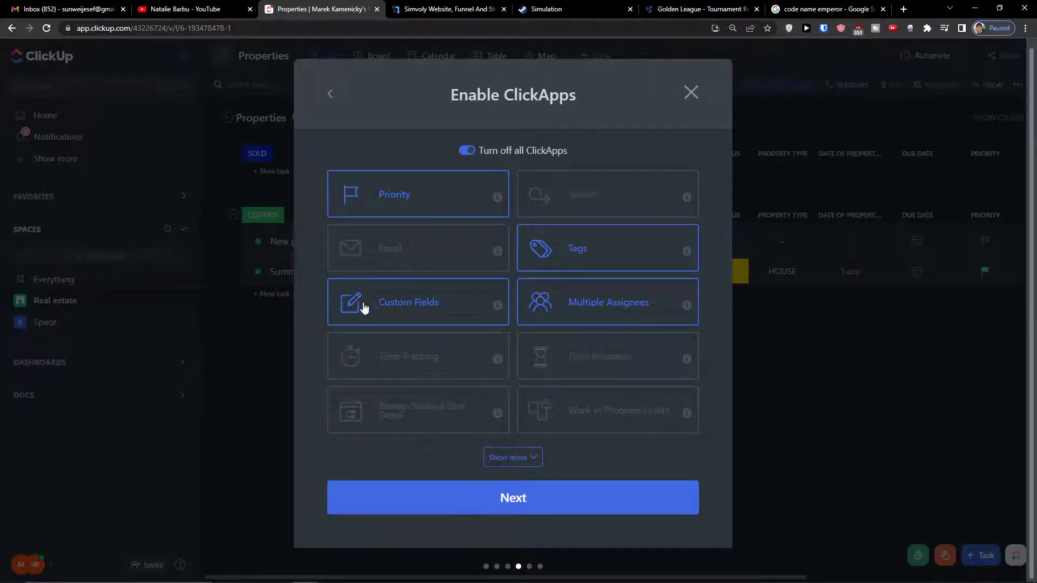
left_click(561, 260)
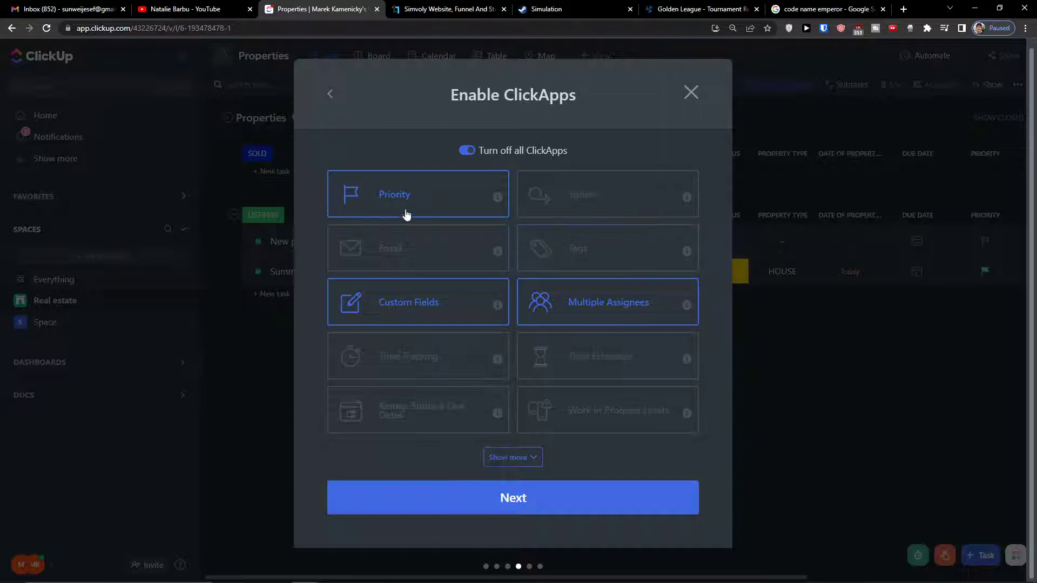
left_click(508, 458)
scroll(543, 429, "down", 3)
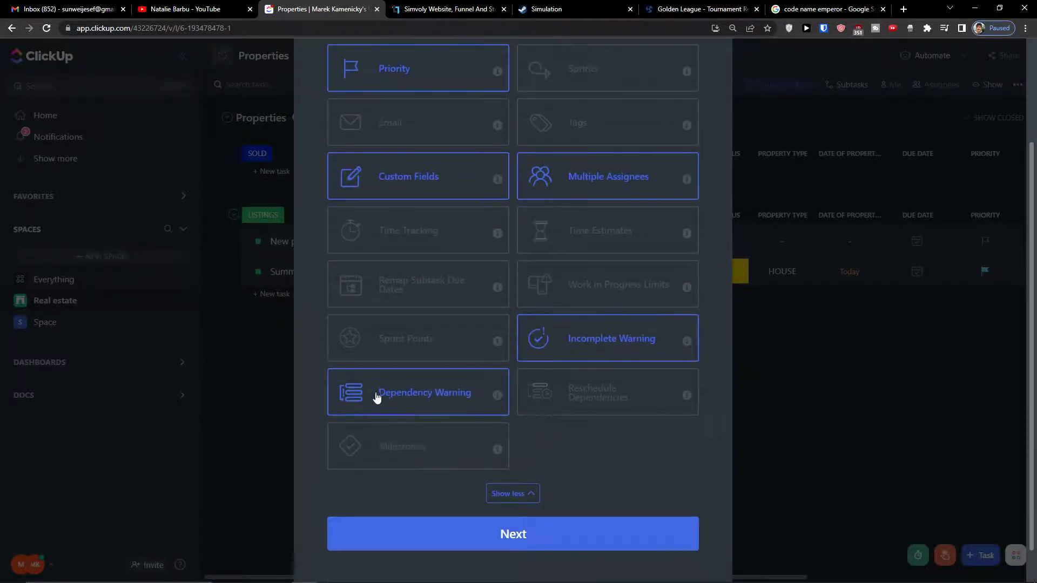
Continue to the default view settings, make Calendar and Table required views, and create the Space
left_click(451, 528)
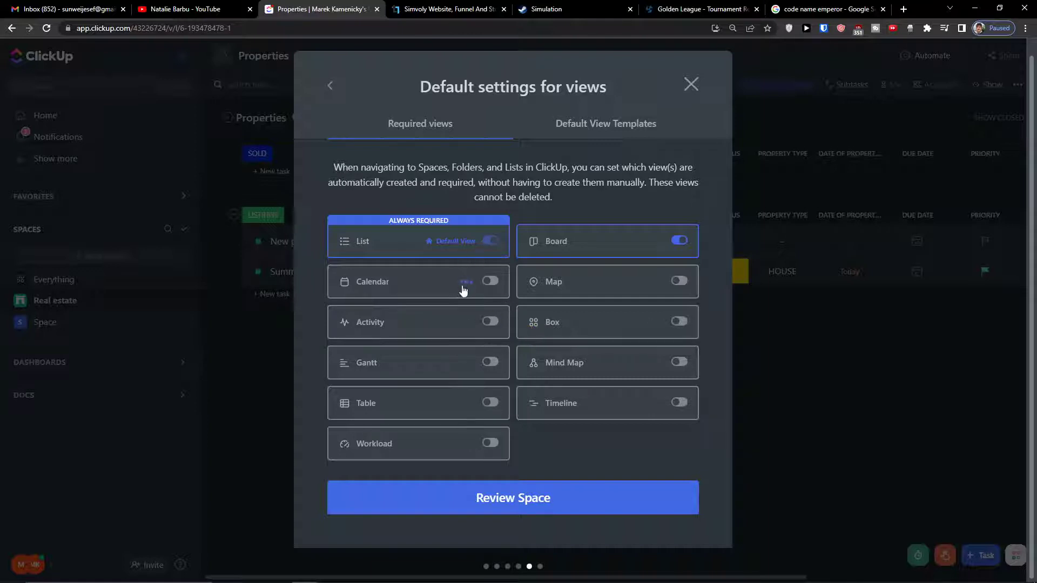
left_click(496, 282)
left_click(492, 404)
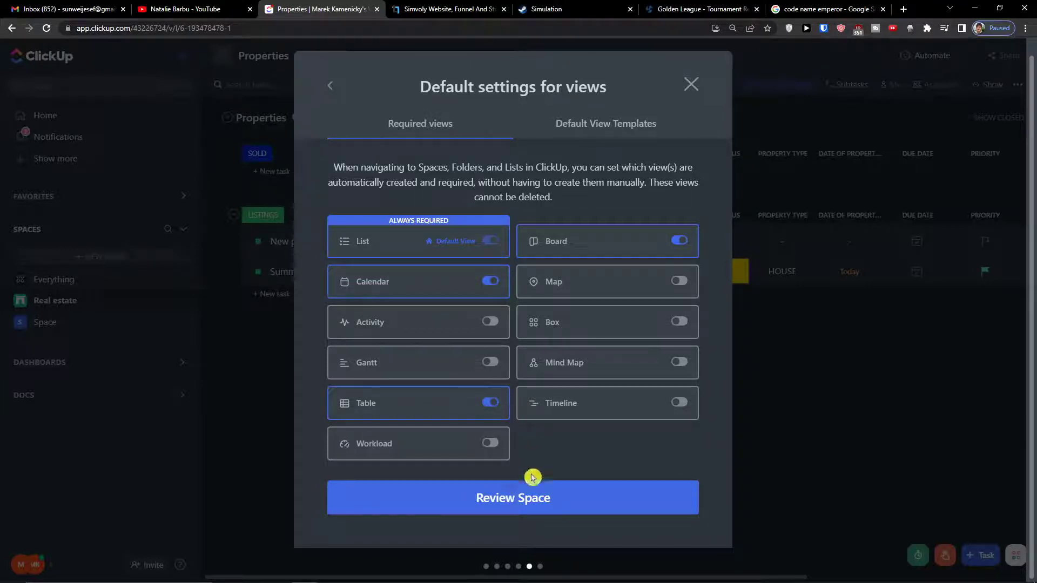
left_click(519, 498)
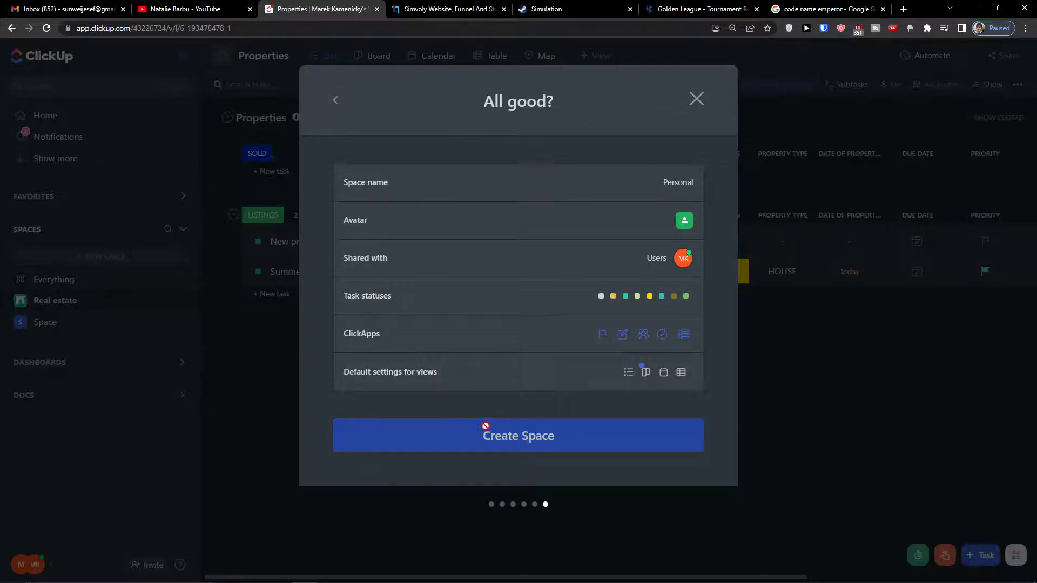
left_click(490, 435)
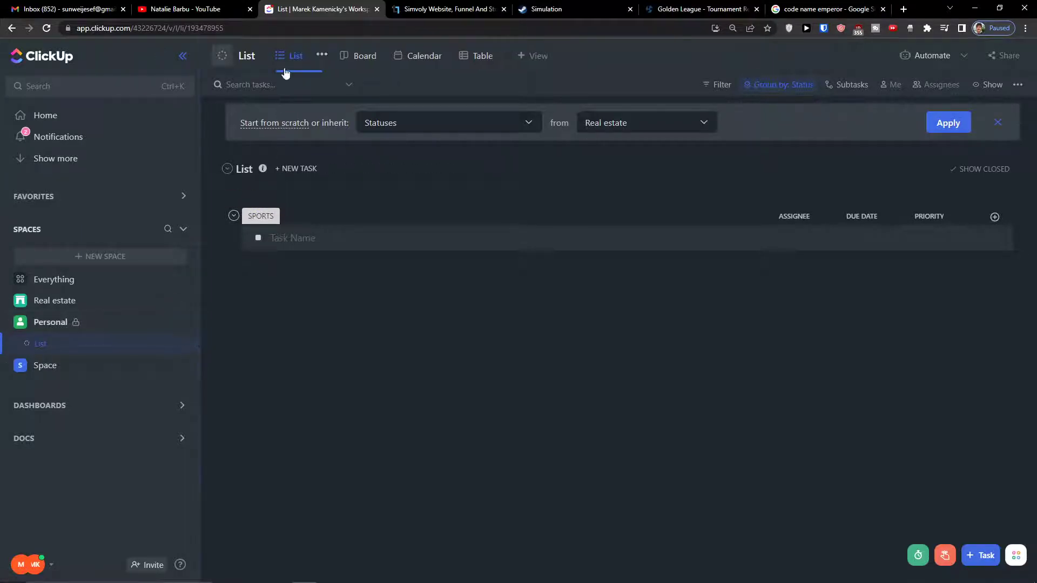
Open the list in the Personal Space and turn on the display of empty statuses
left_click(100, 322)
left_click(100, 323)
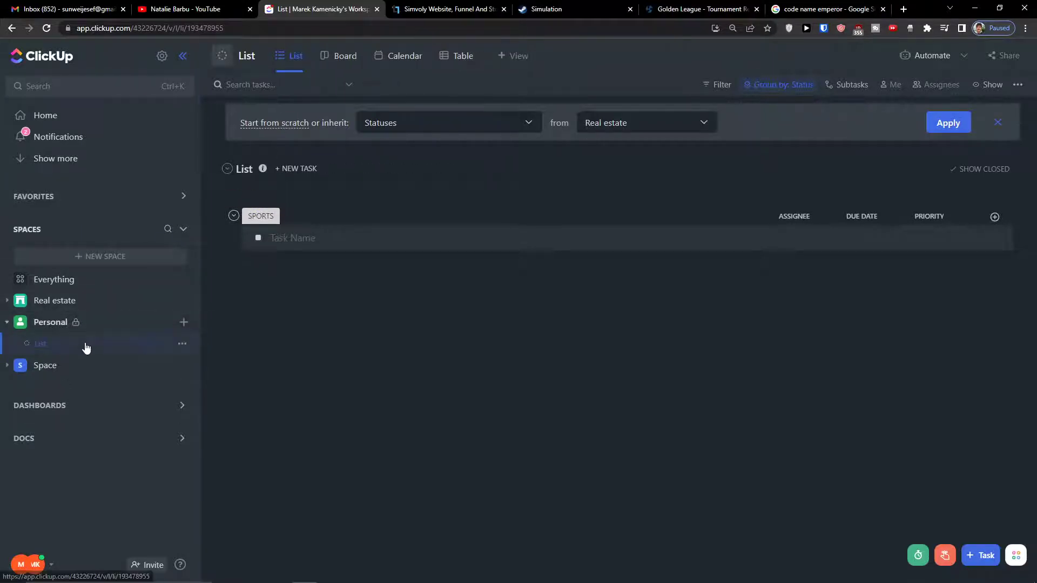
left_click(83, 346)
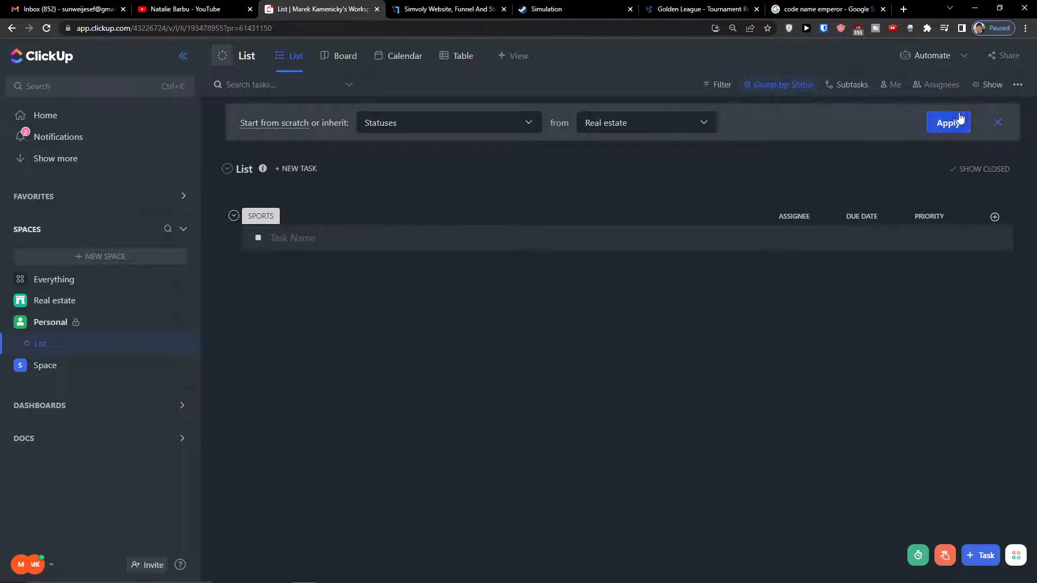
left_click(1017, 84)
left_click(990, 86)
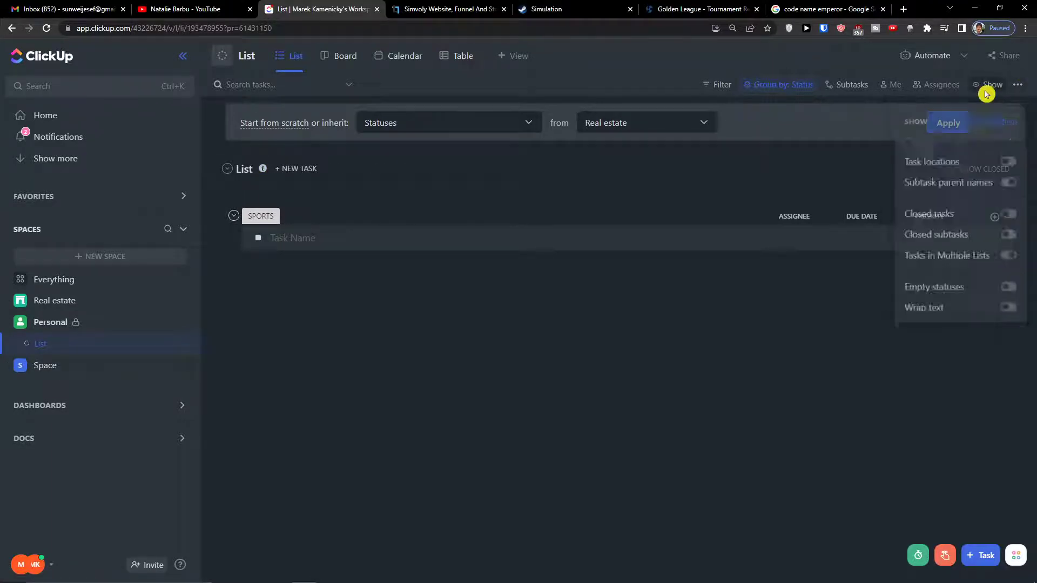
left_click(1010, 290)
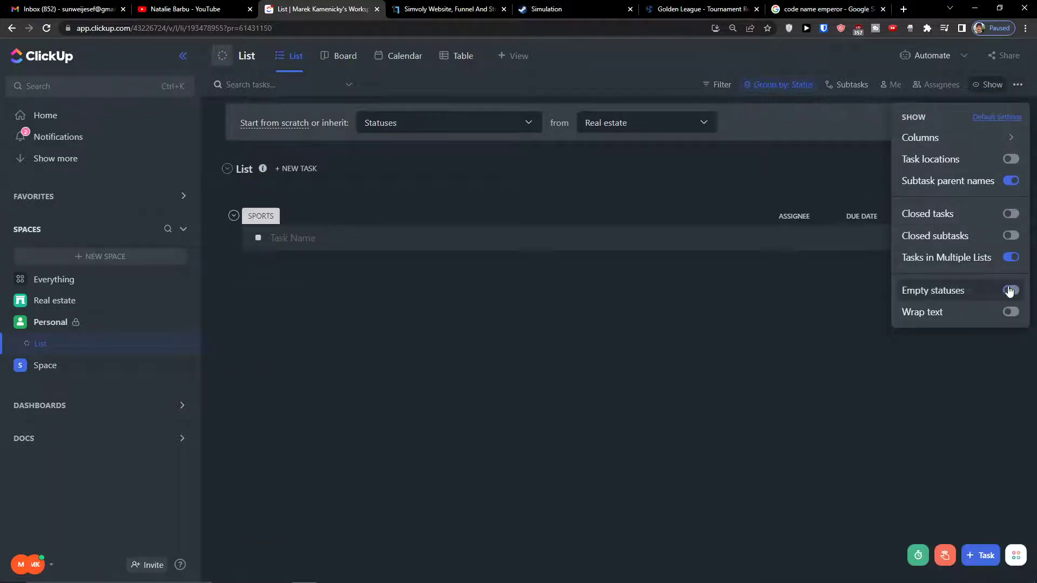
left_click(554, 287)
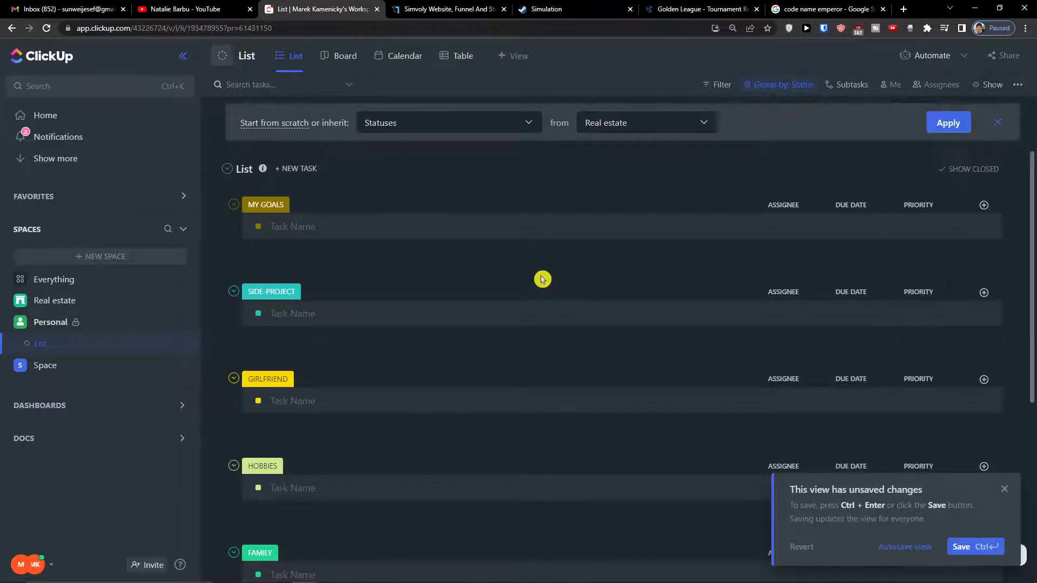
scroll(540, 278, "down", 4)
scroll(530, 275, "up", 4)
Rename the list in the Personal Space to "Personal stuff"
left_click(247, 169)
left_click(247, 169)
left_click(247, 169)
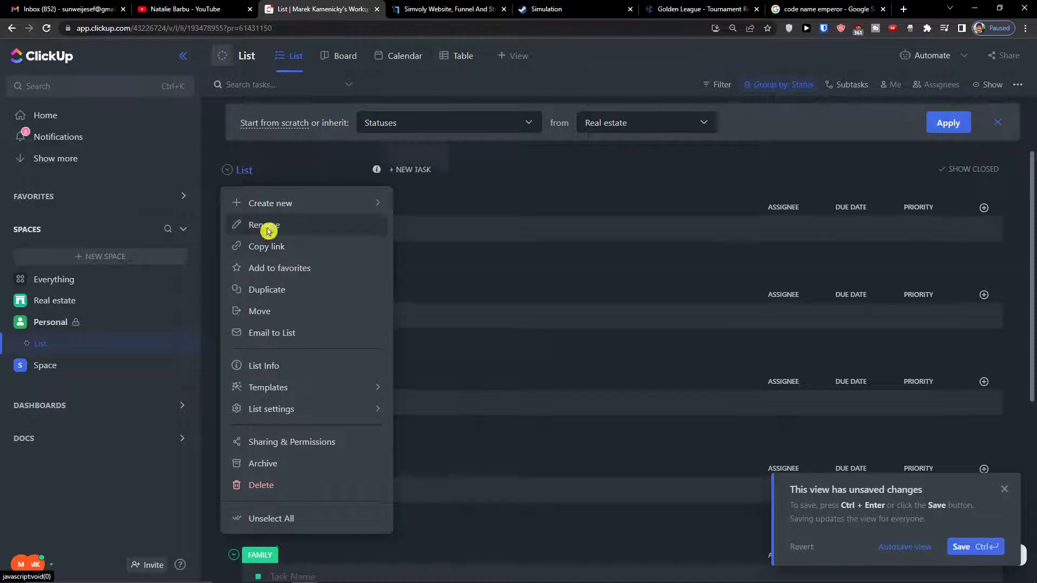
left_click(268, 226)
key("BackSpace")
key("BackSpace")
key("BackSpace")
key("BackSpace")
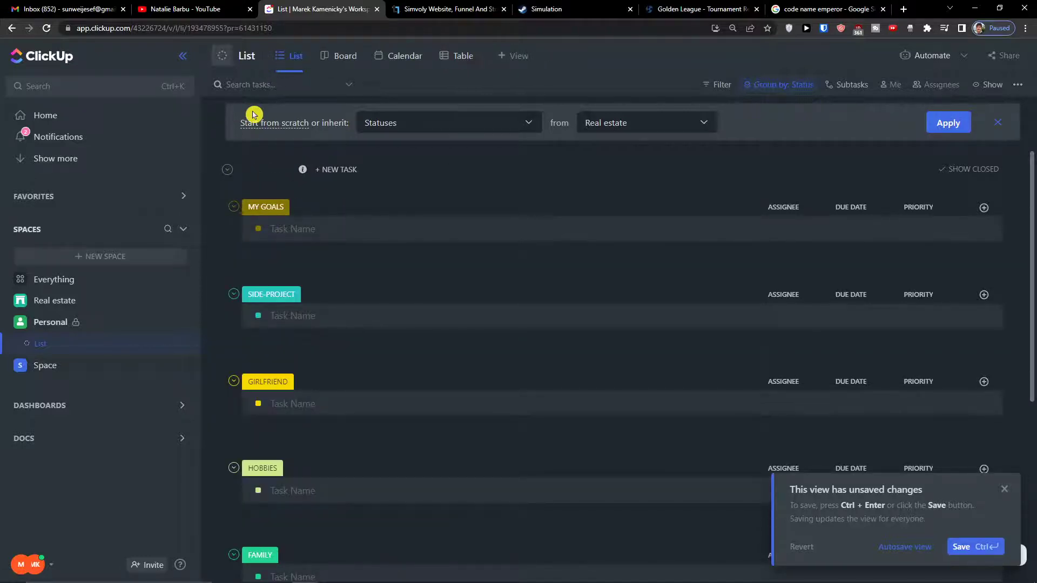
type("Personal stuff")
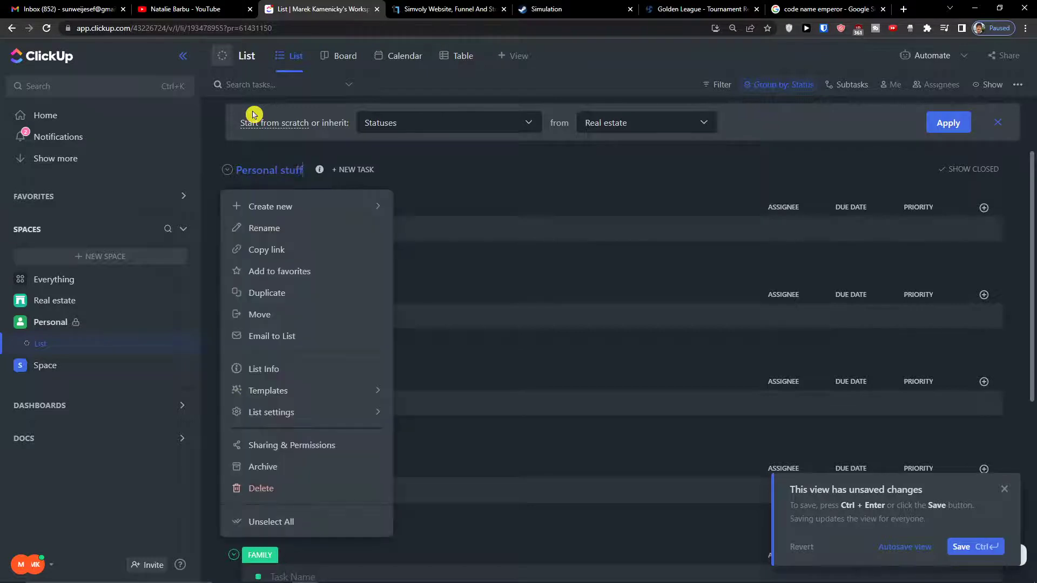
left_click(583, 201)
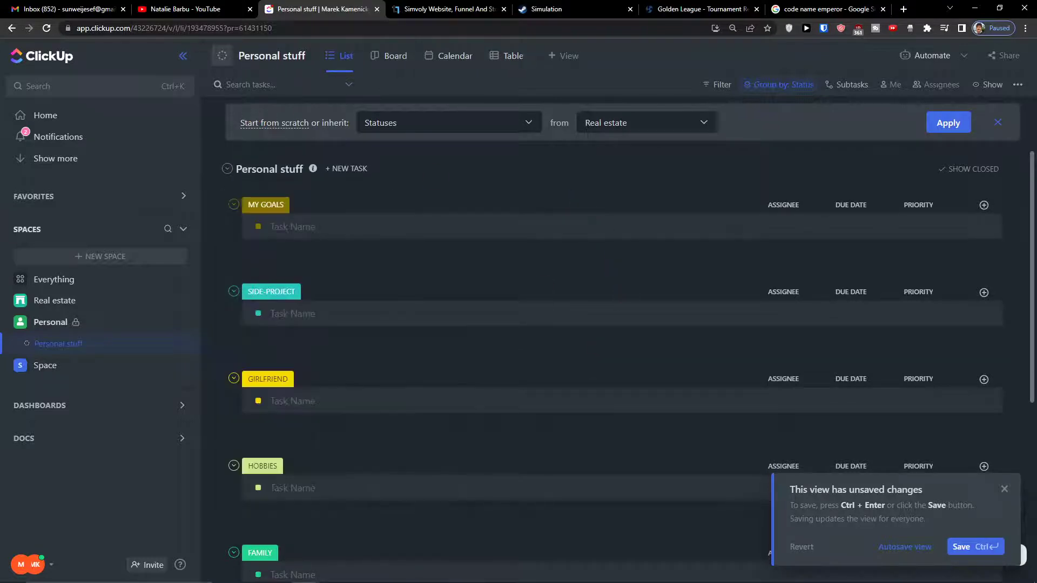
Look through the status groups of the Personal stuff list and dismiss the unsaved-changes notice
scroll(381, 292, "down", 5)
scroll(373, 317, "up", 4)
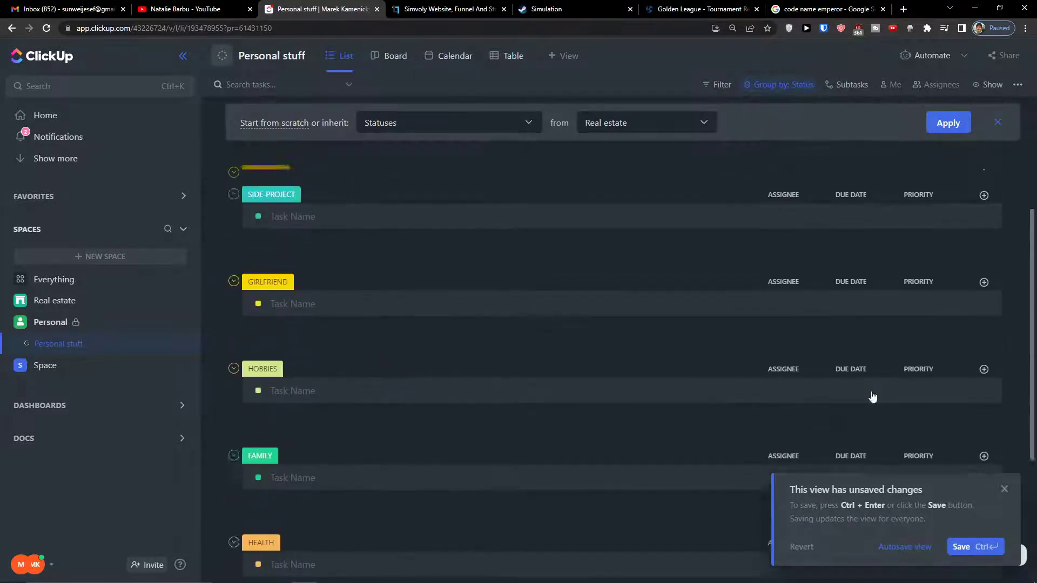
left_click(1002, 483)
scroll(472, 292, "up", 1)
Add the task "Read those 2 books that I want about off grid living" under MY GOALS
left_click(362, 226)
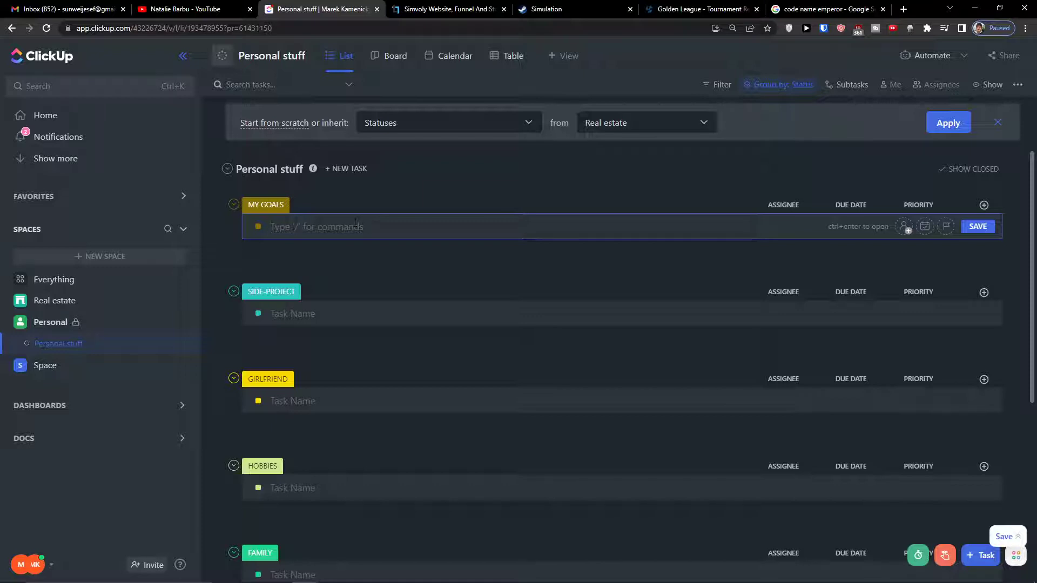
type("in")
key("ctrl+BackSpace")
key("ctrl+BackSpace")
type("Rea")
type("d living")
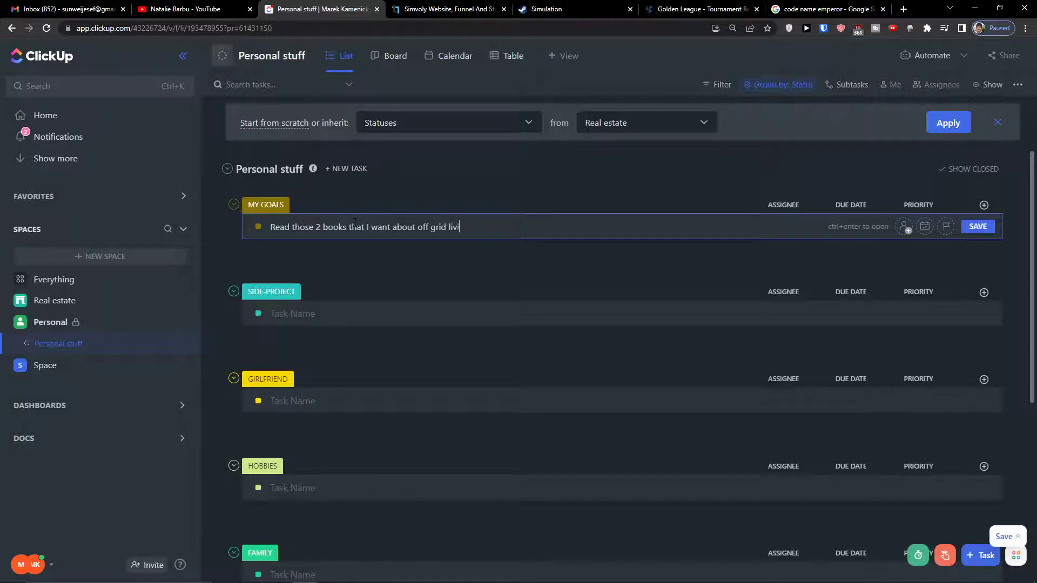
key("Return")
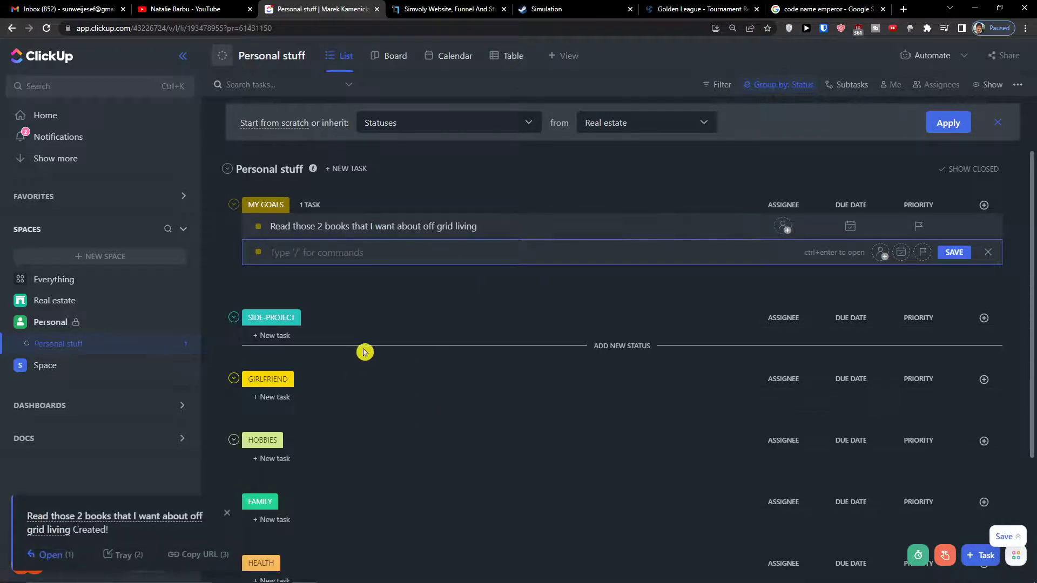
key("Escape")
Add the task "buy a standing table" under SIDE-PROJECT
left_click(275, 311)
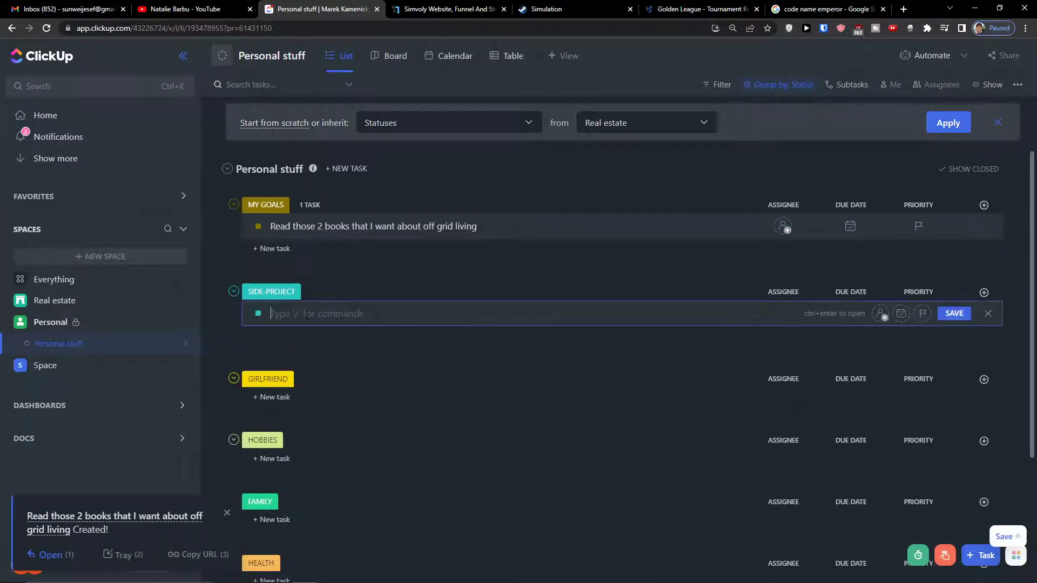
type("buy a standing table")
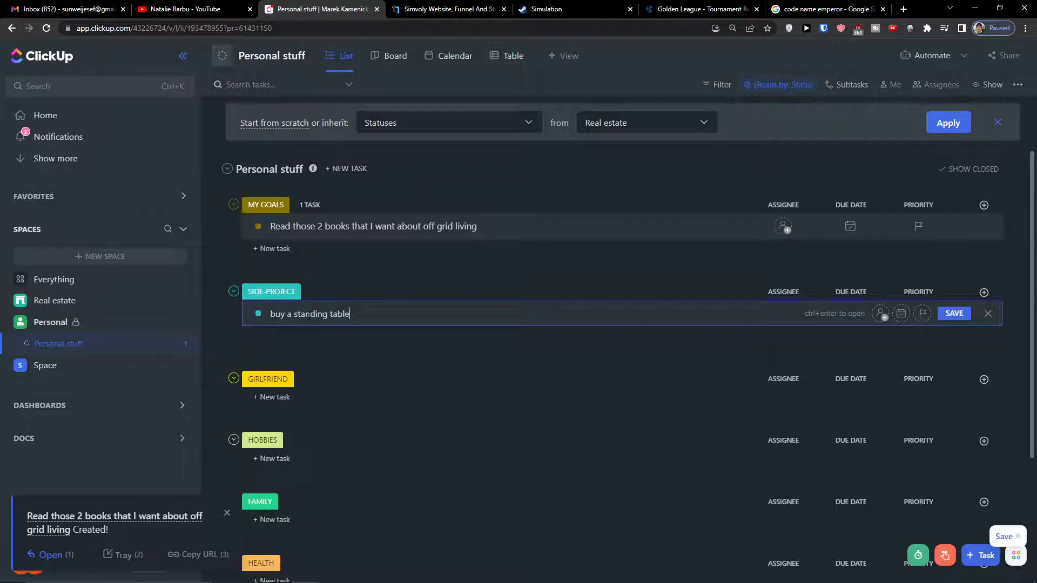
key("Return")
Add the task "flower of life gift" under GIRLFRIEND
scroll(324, 322, "down", 2)
left_click(273, 297)
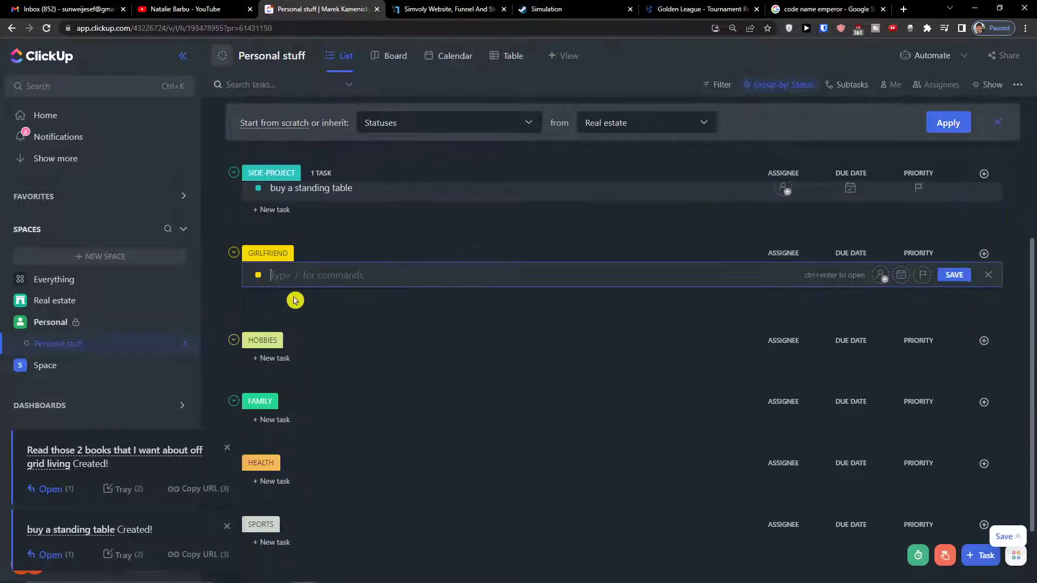
type("buy a flower")
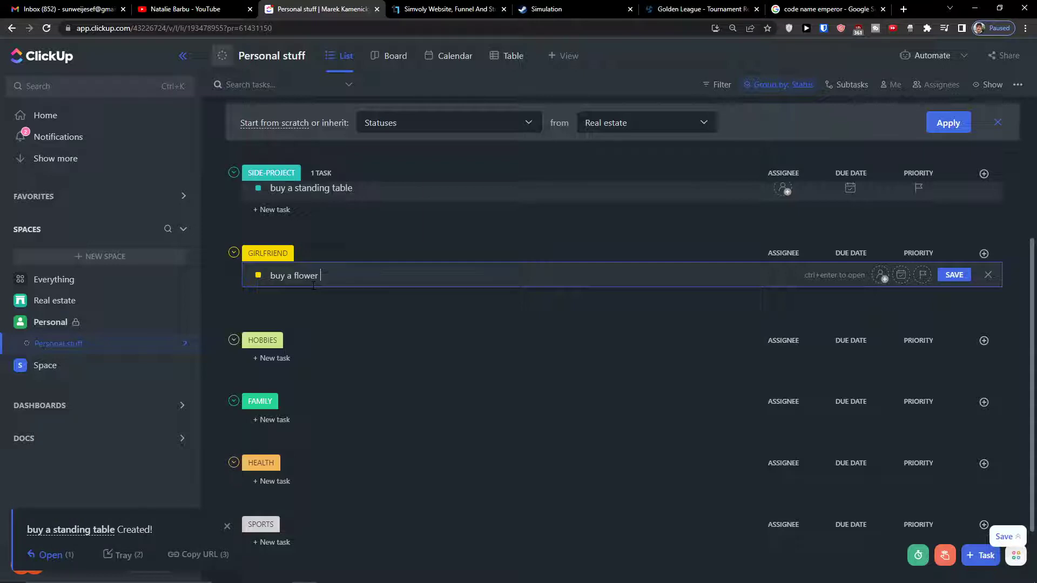
key("BackSpace")
key("BackSpace")
key("BackSpace")
key("BackSpace")
key("BackSpace")
key("BackSpace")
key("BackSpace")
key("BackSpace")
key("BackSpace")
key("BackSpace")
key("BackSpace")
key("BackSpace")
type("fl")
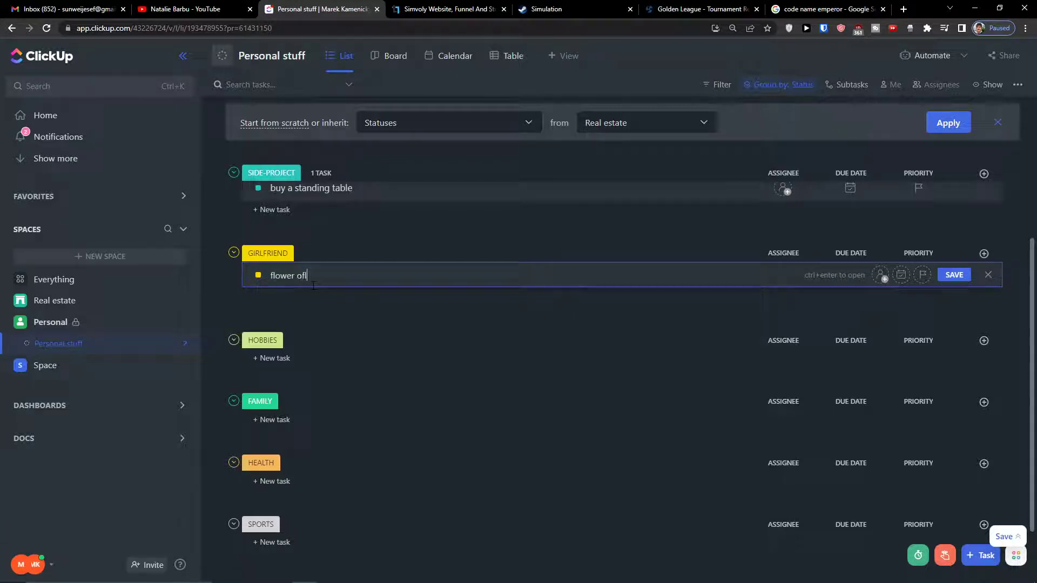
type("ower of life gift")
key("Return")
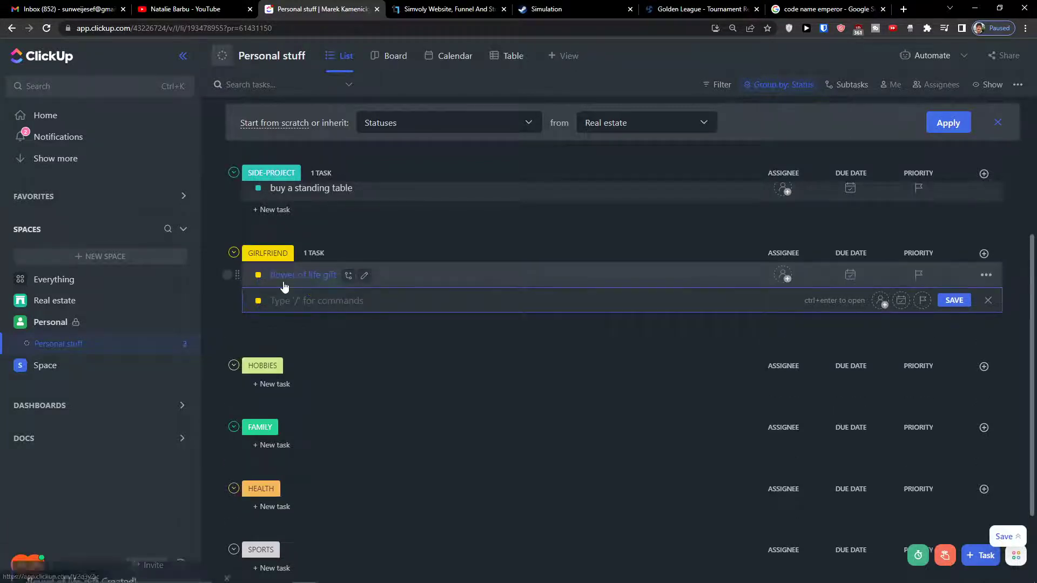
Add the task "check out the water event" under HOBBIES
left_click(294, 396)
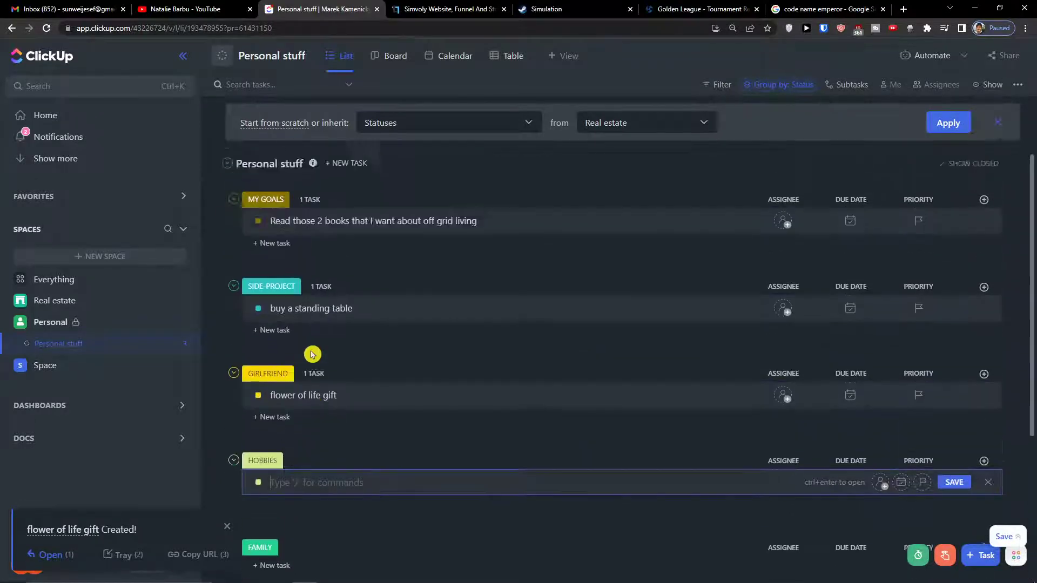
scroll(312, 360, "down", 1)
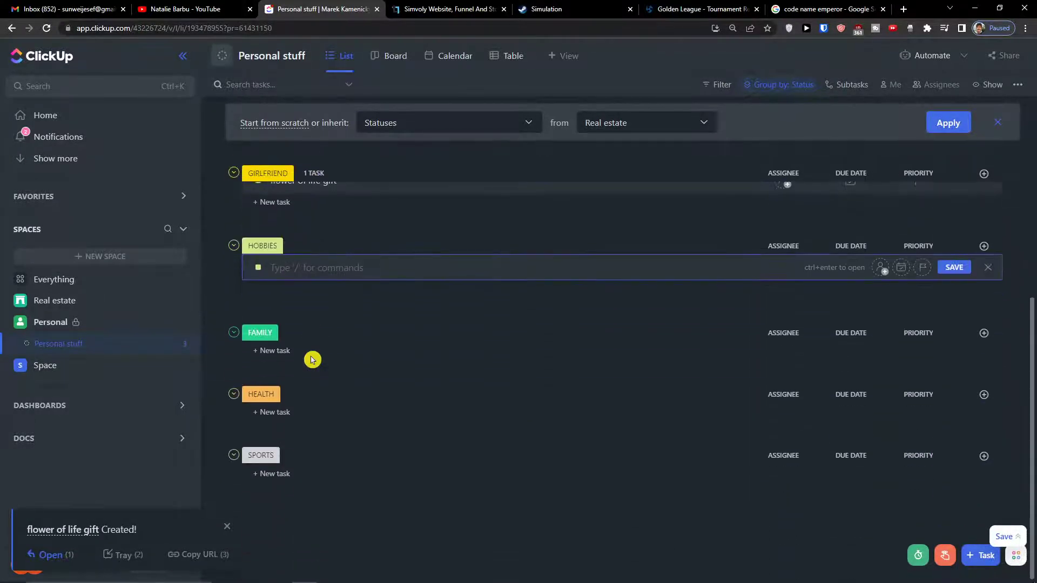
type("check out the water event")
key("Return")
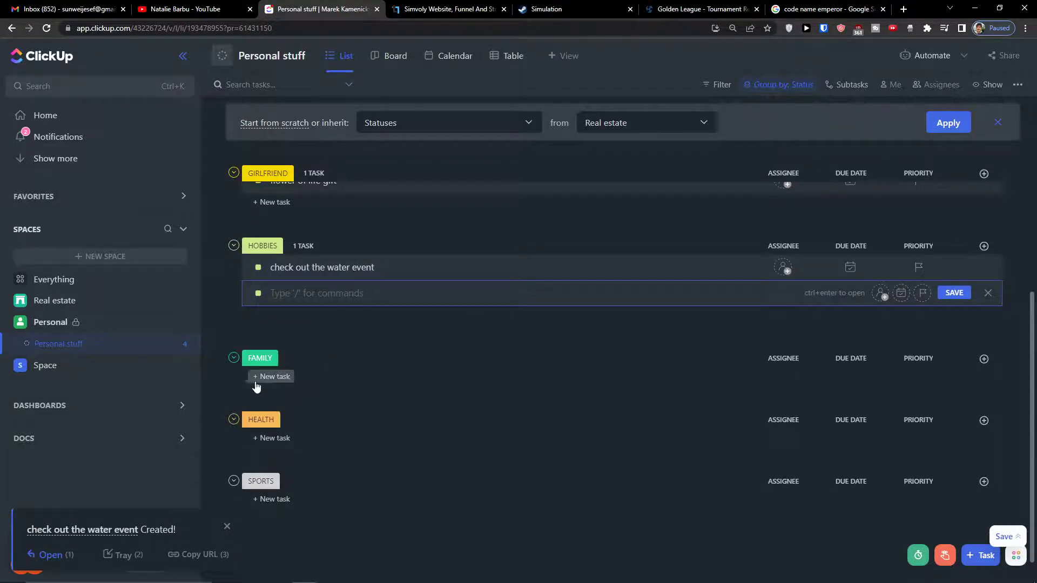
Add the task "birthday of mum upcomming, buy a cake" under FAMILY
left_click(268, 377)
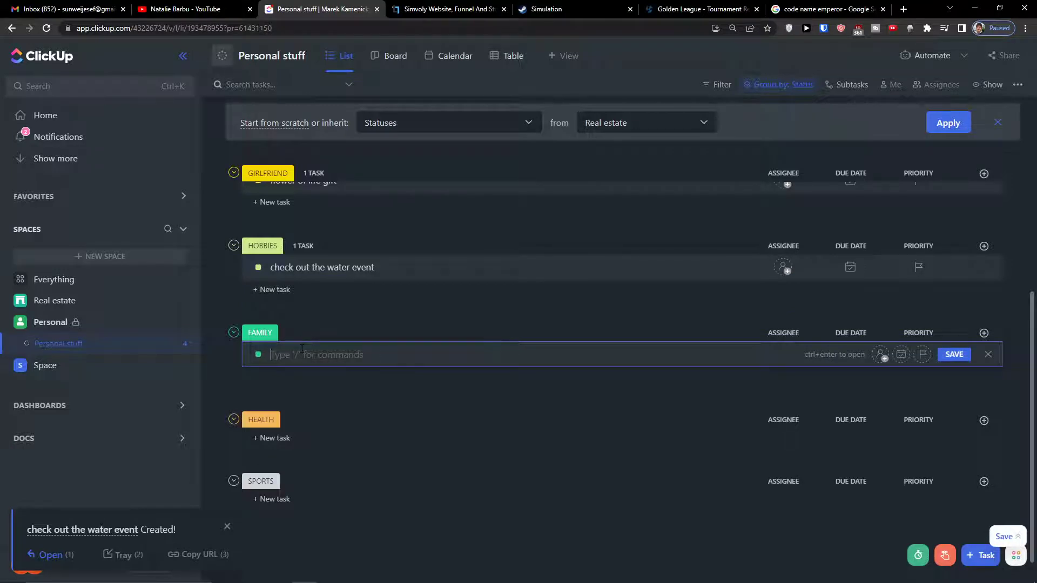
type("birthday of mum upcomming, buy")
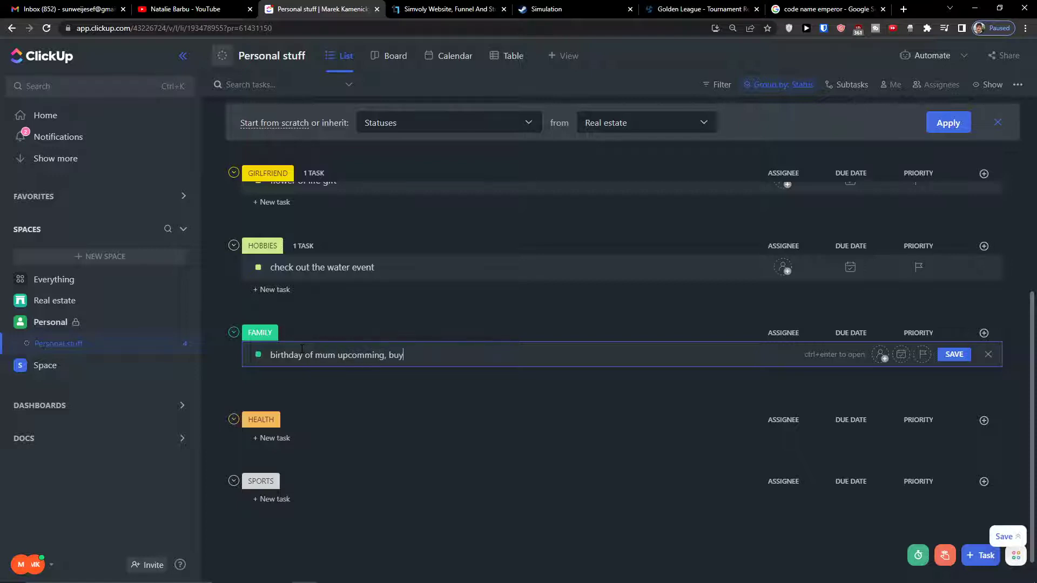
key("Return")
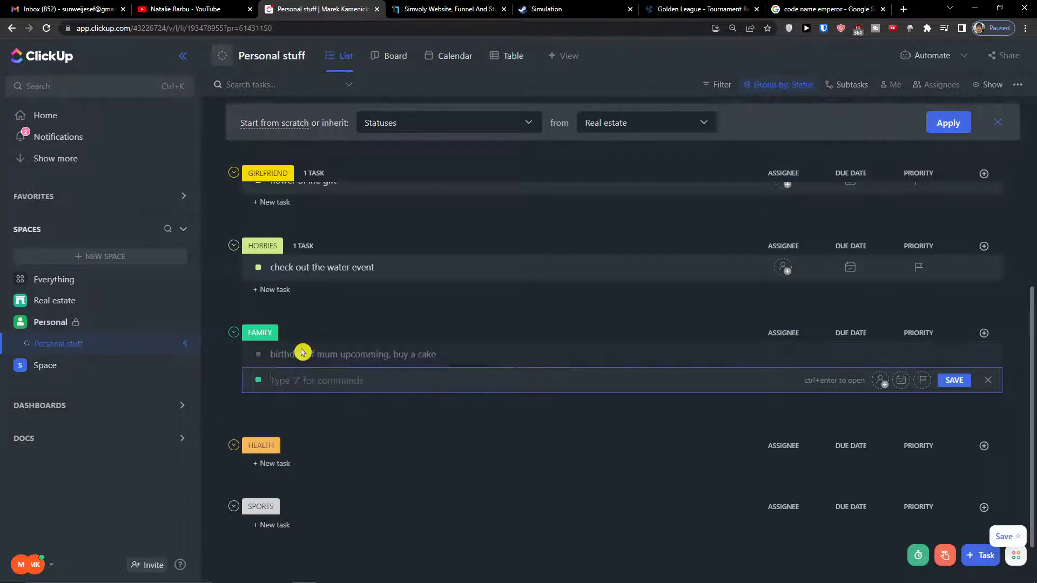
left_click(328, 470)
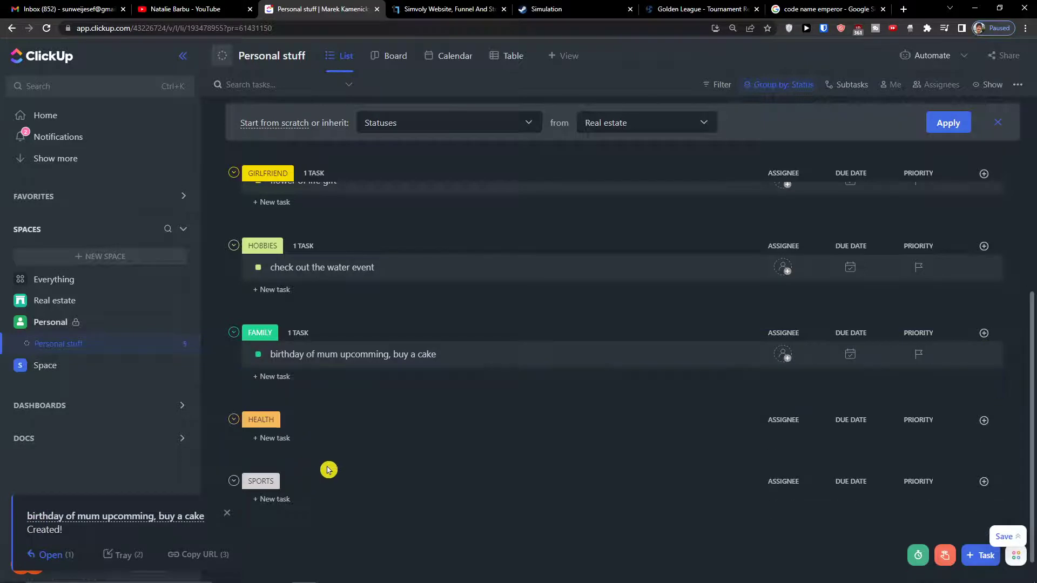
Add two tasks under HEALTH: "call a doctor for yearly checkup" and "call to cancel appoitment"
left_click(292, 442)
type("call a doctor ")
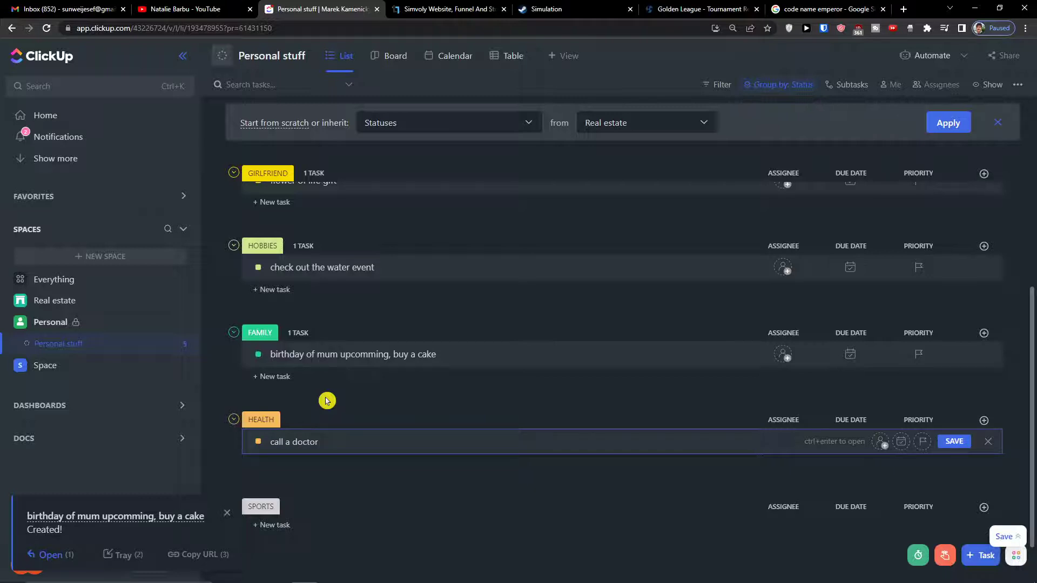
type("for yearly checkup")
key("Return")
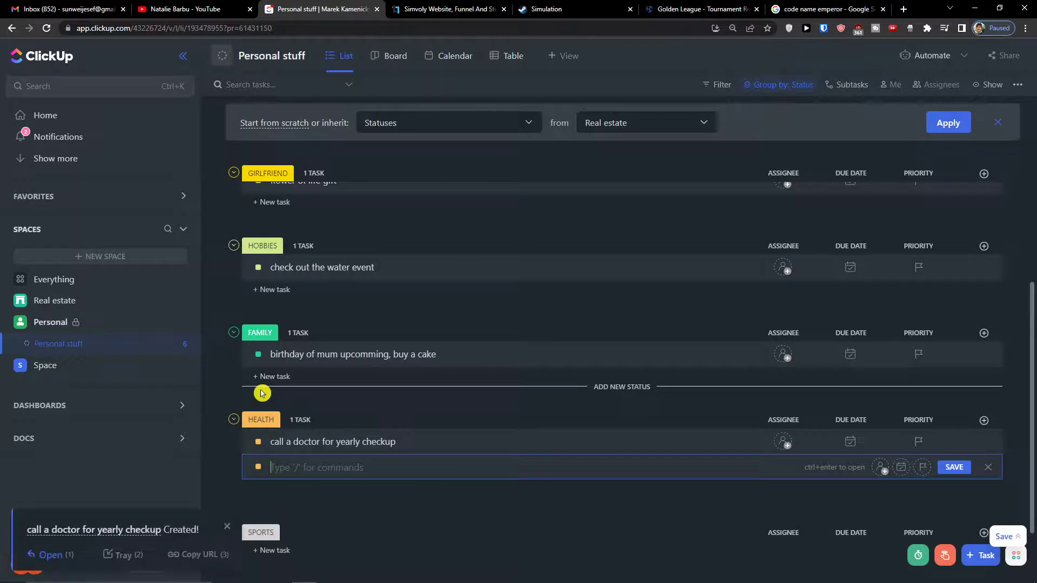
type("ca")
key("Return")
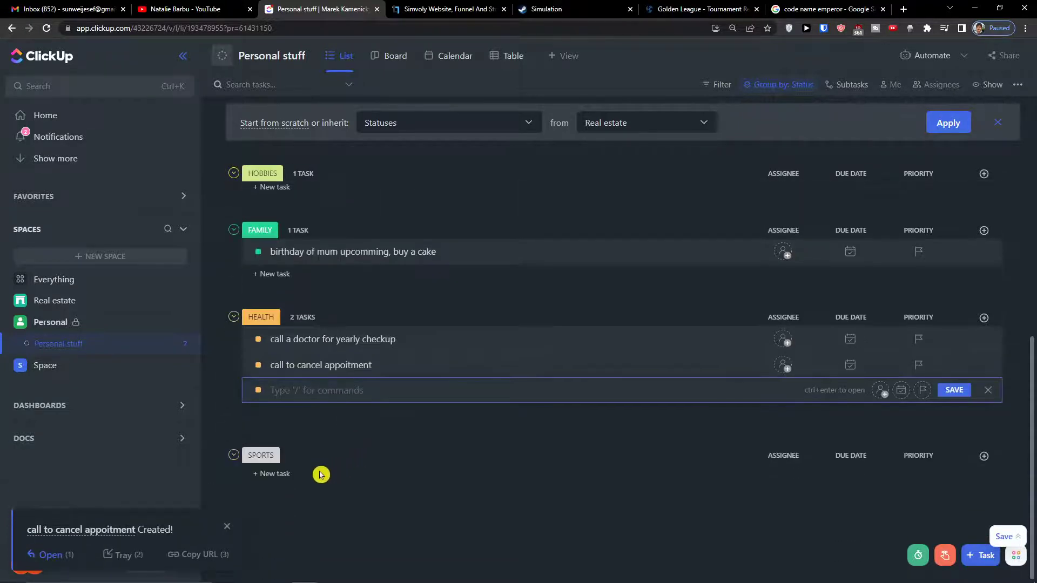
key("Escape")
Add the task "buy a new muay thai shorts" under SPORTS
left_click(276, 476)
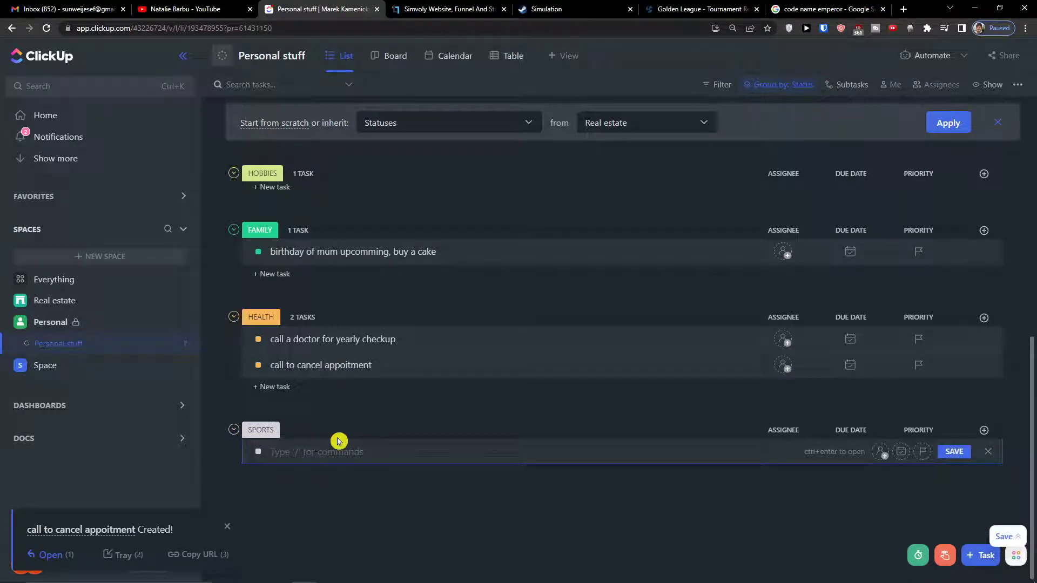
type("buy a new muay")
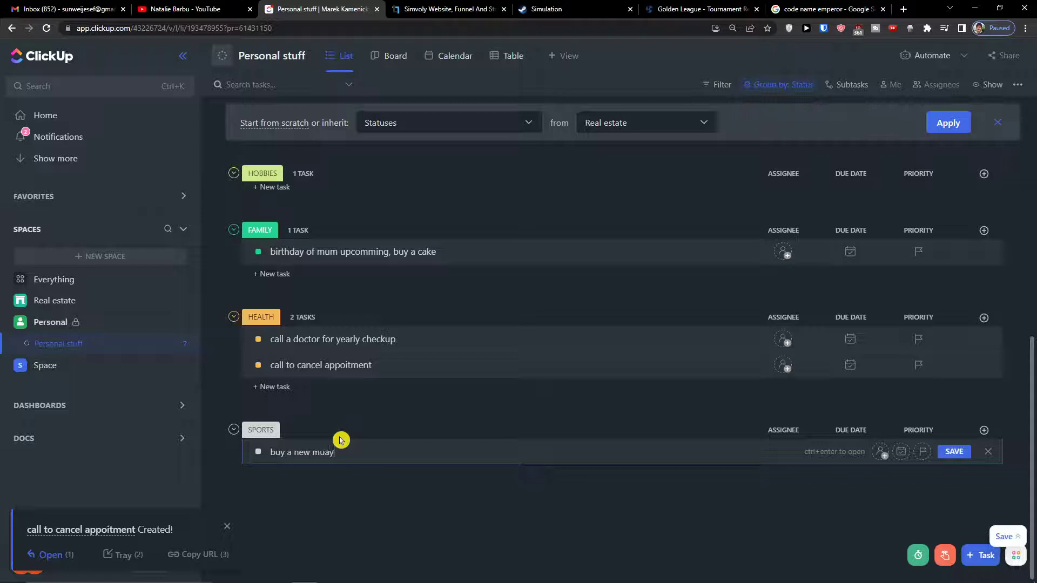
type(" thai shorts")
key("Return")
Dismiss the bar for inheriting statuses and assign the task "Read those 2 books that I want about off grid living" to Me
scroll(494, 421, "up", 5)
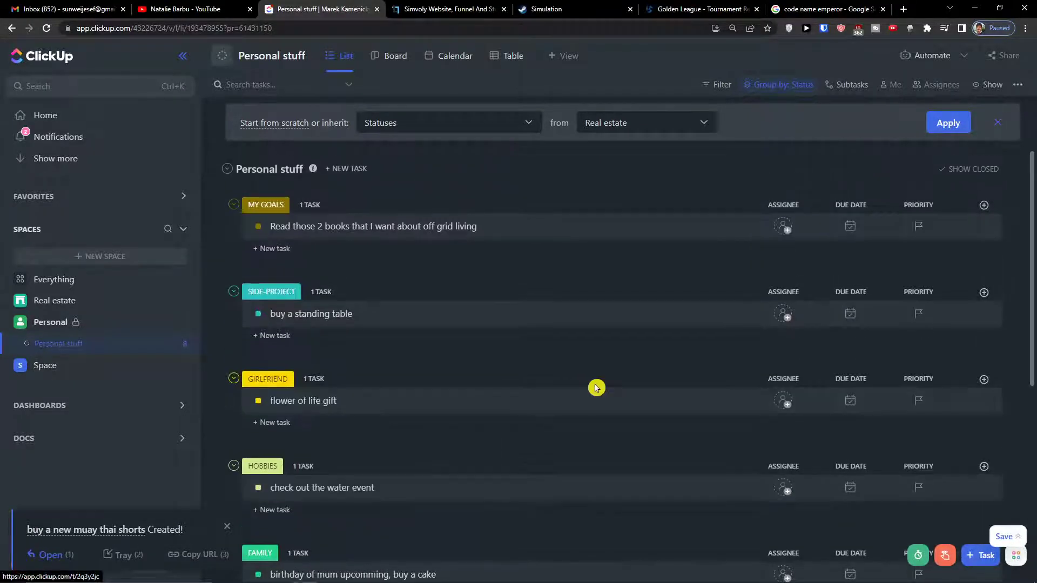
scroll(596, 388, "down", 6)
scroll(577, 387, "up", 5)
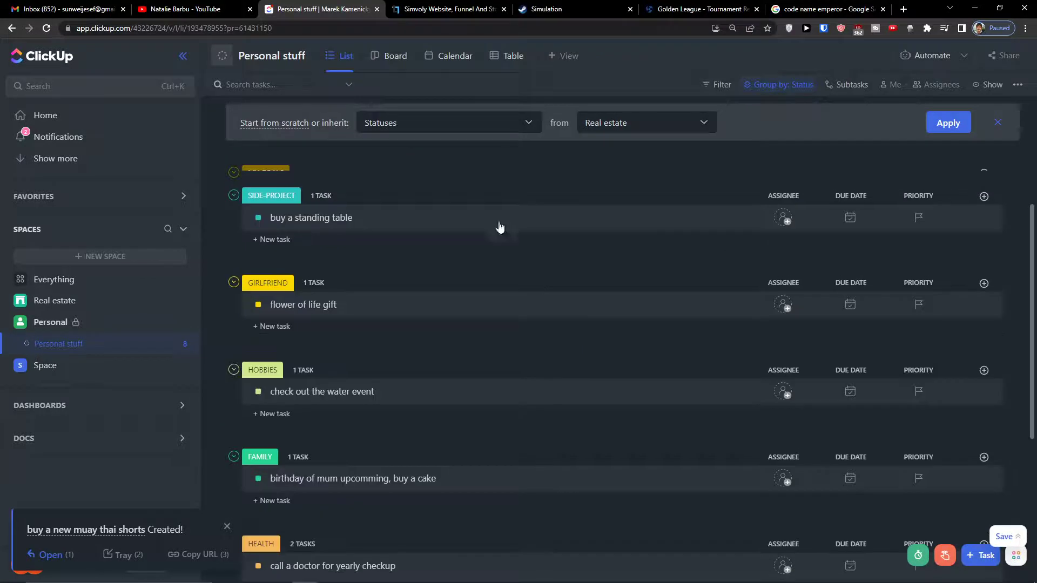
left_click(999, 122)
scroll(614, 173, "up", 2)
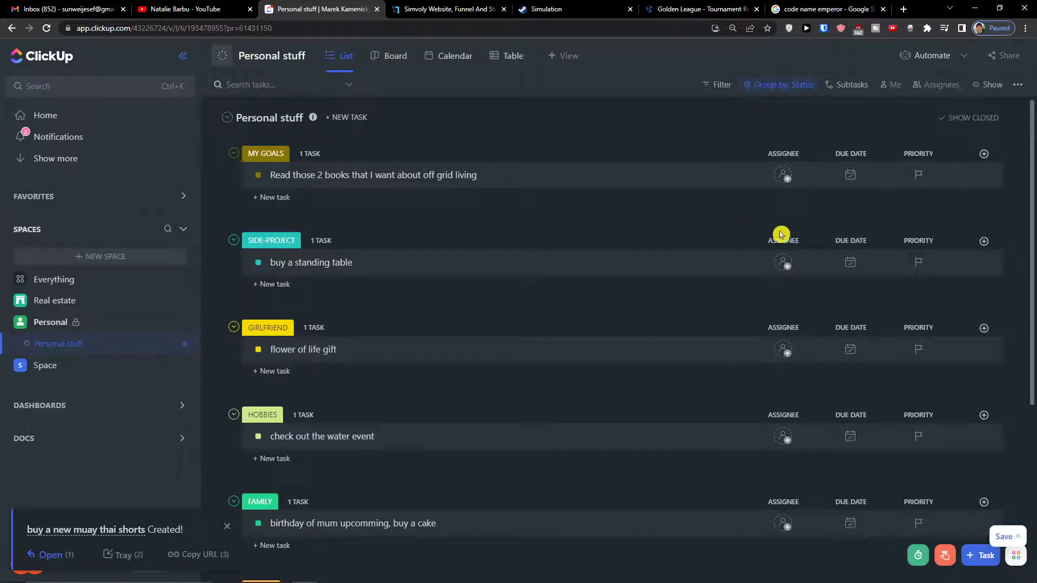
left_click(783, 175)
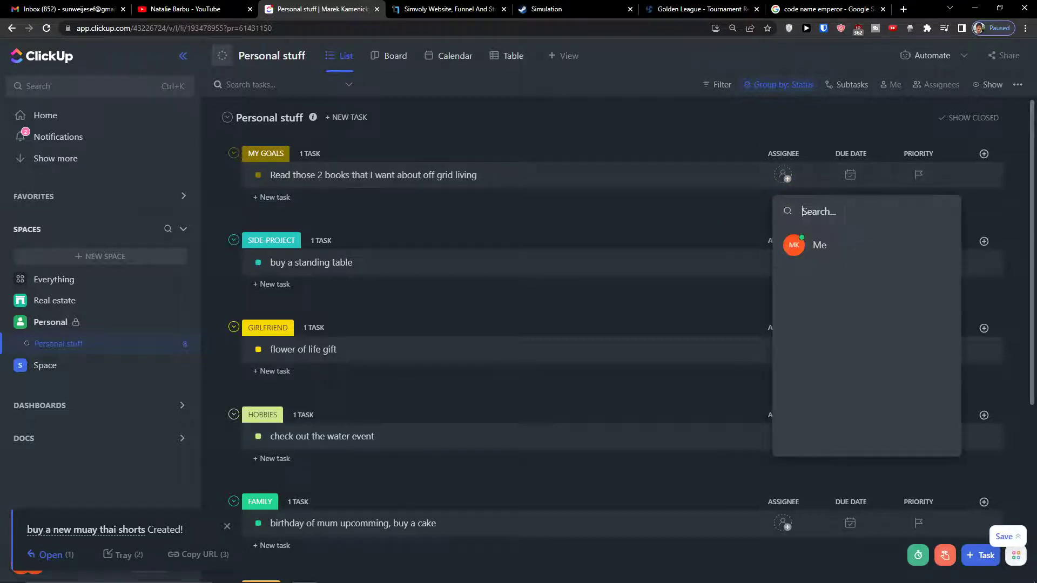
left_click(817, 243)
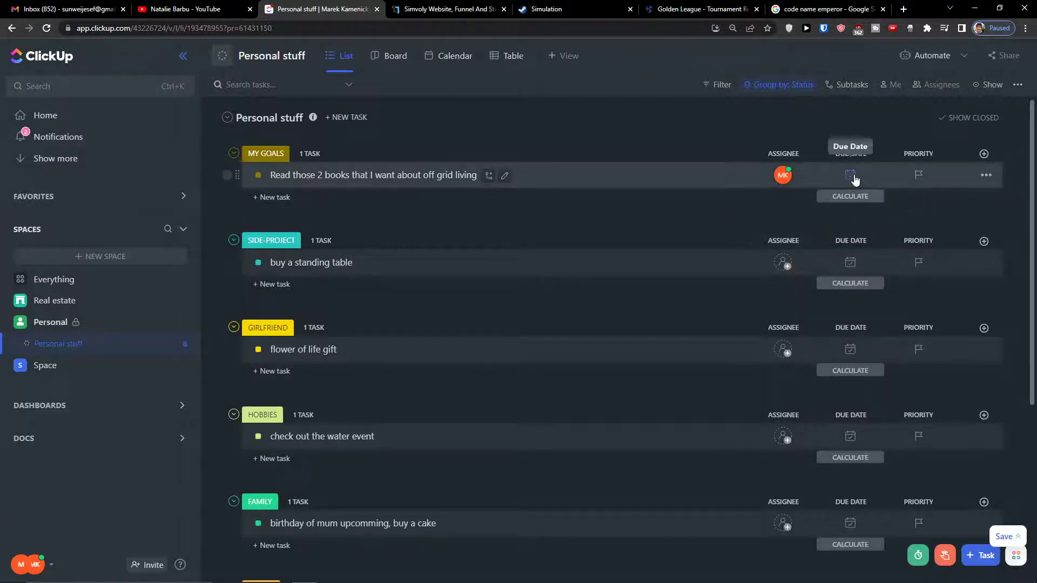
Set the due date of the FAMILY task "birthday of mum upcomming, buy a cake" to 8/23/22
scroll(771, 449, "down", 1)
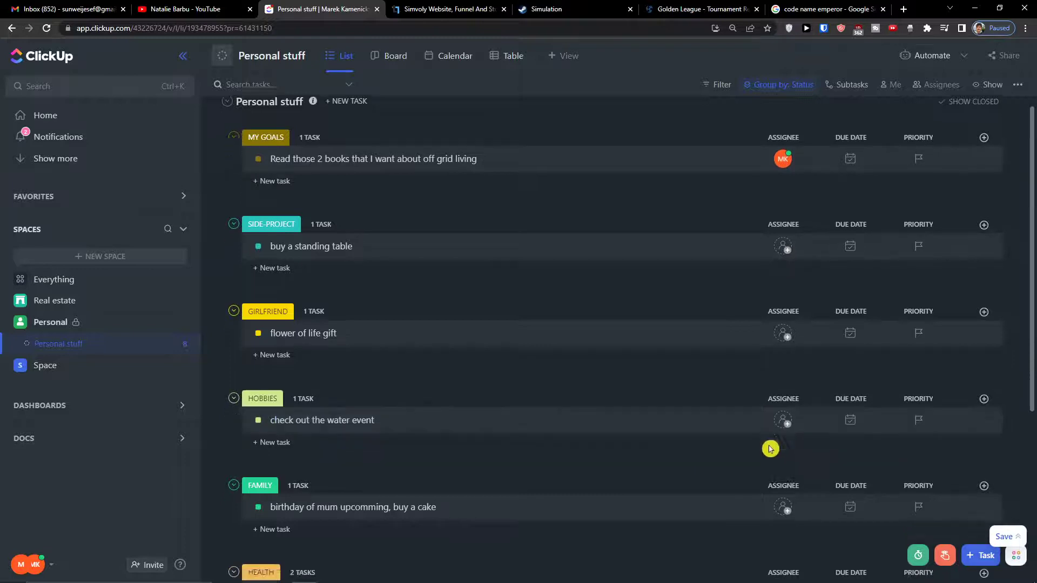
scroll(771, 449, "down", 2)
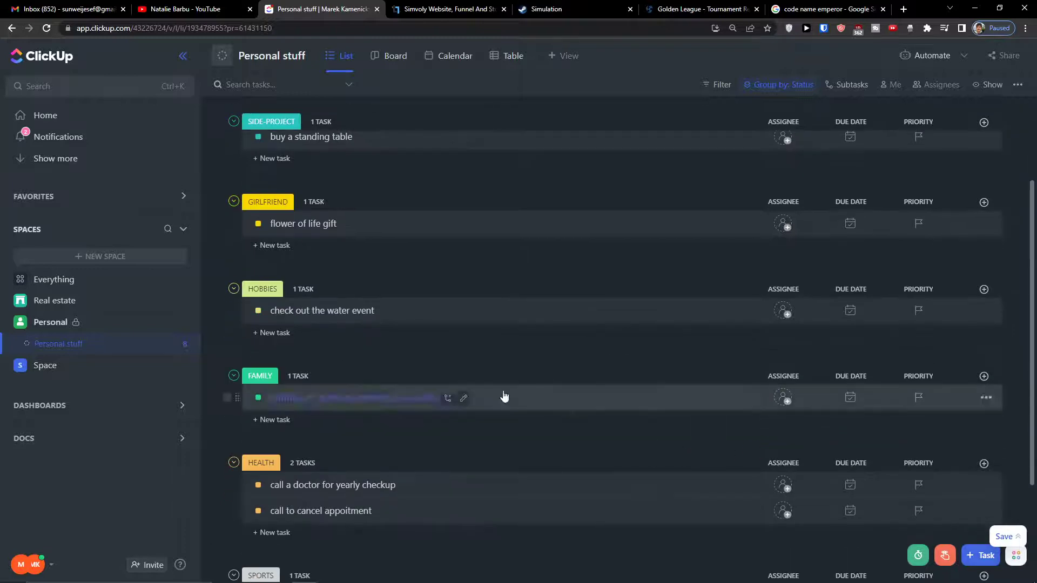
left_click(847, 401)
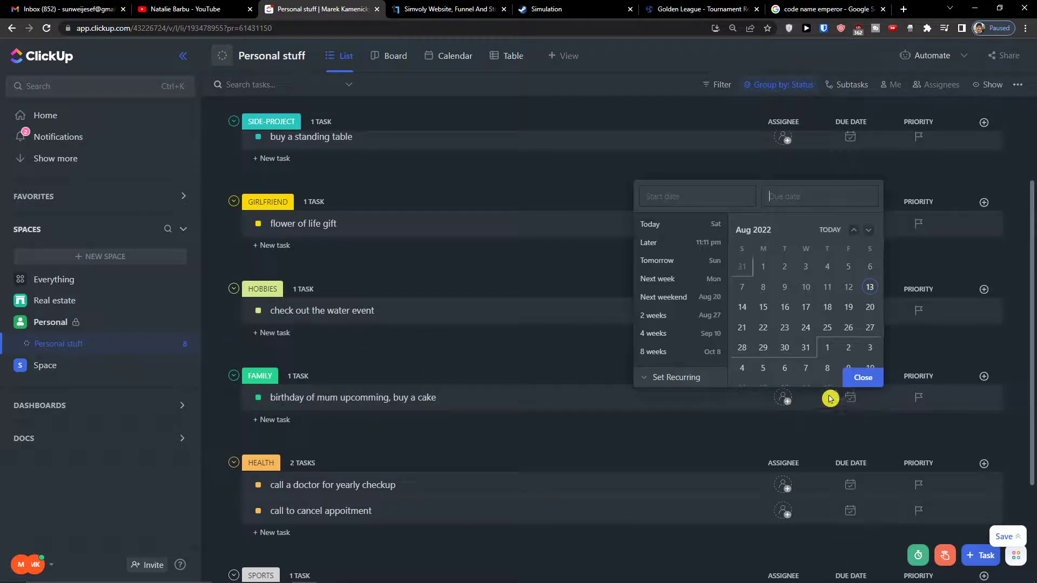
left_click(784, 324)
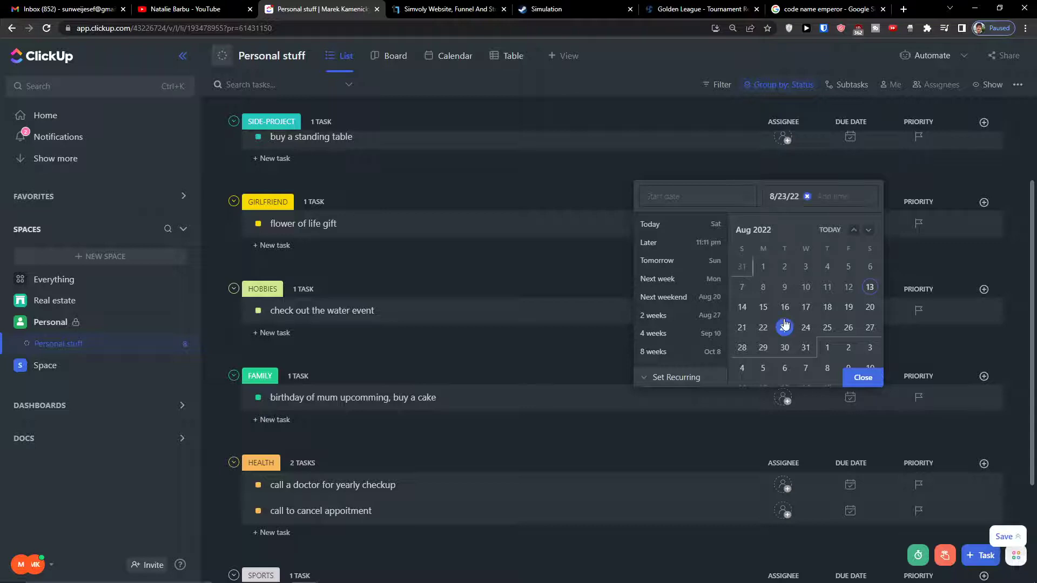
left_click(609, 351)
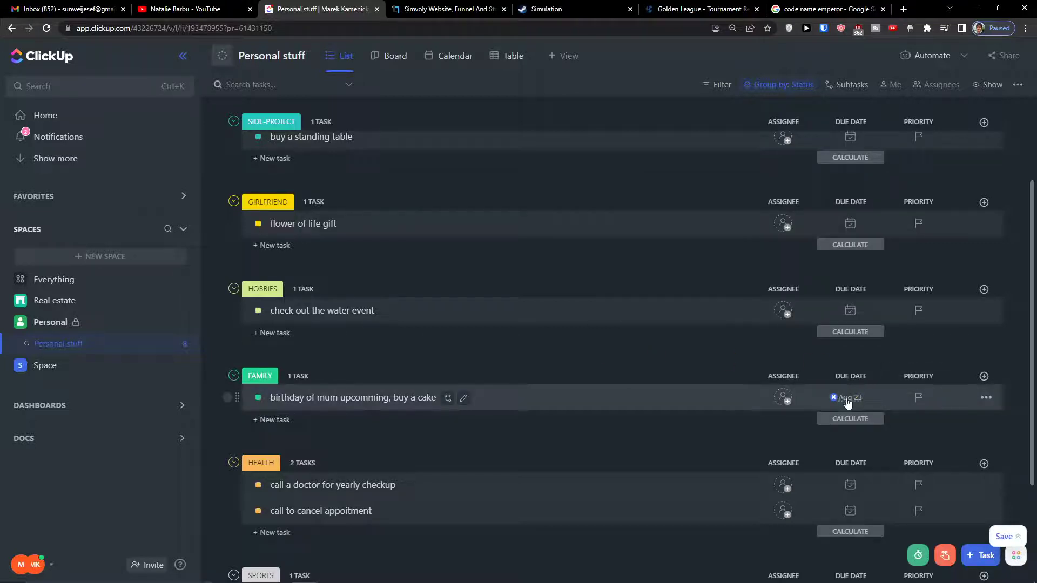
View the new reminder form without creating a reminder, and look over the whole task list
left_click(943, 557)
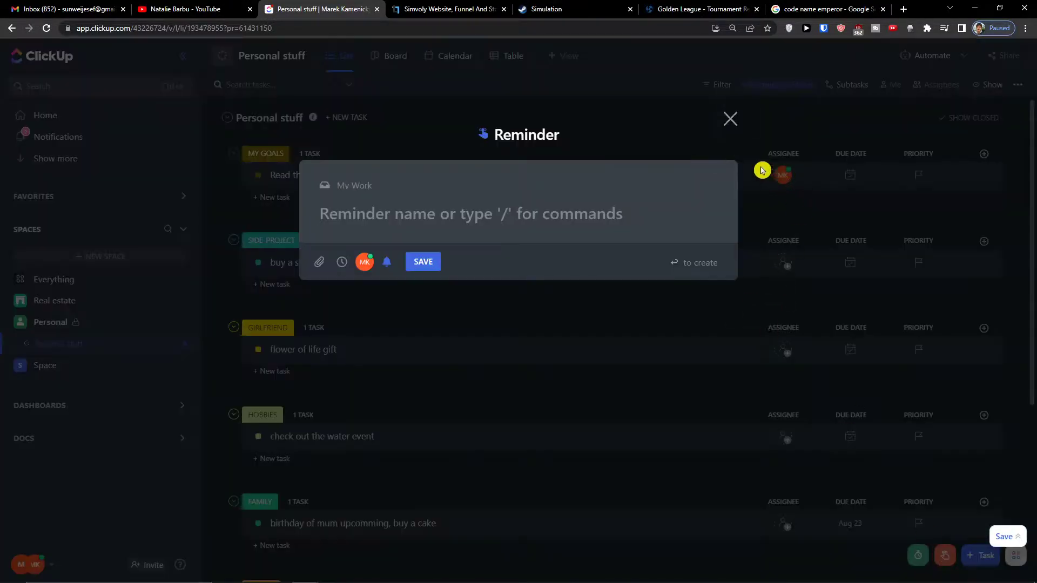
left_click(729, 120)
scroll(378, 406, "down", 5)
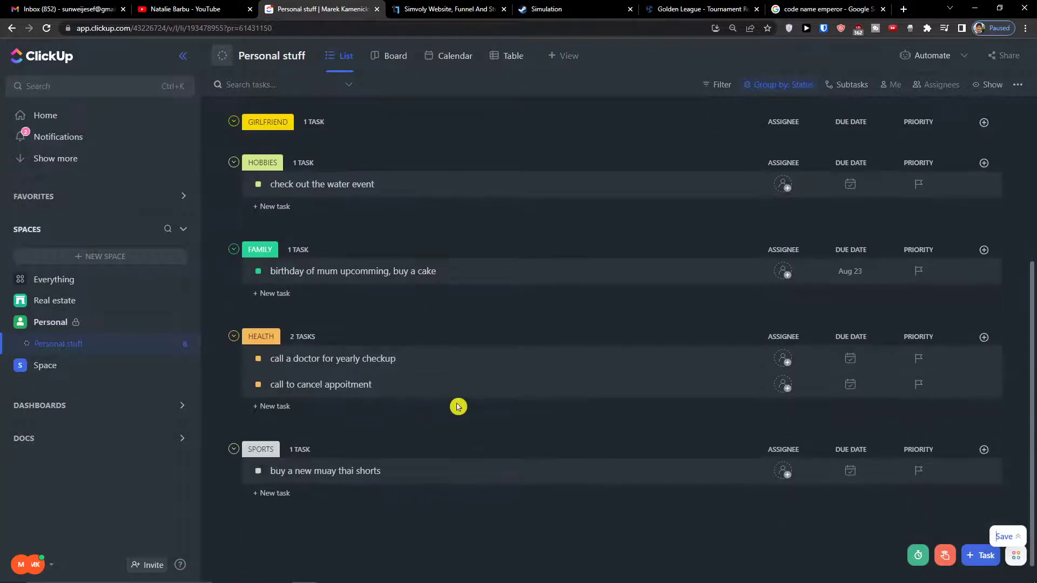
scroll(458, 407, "up", 5)
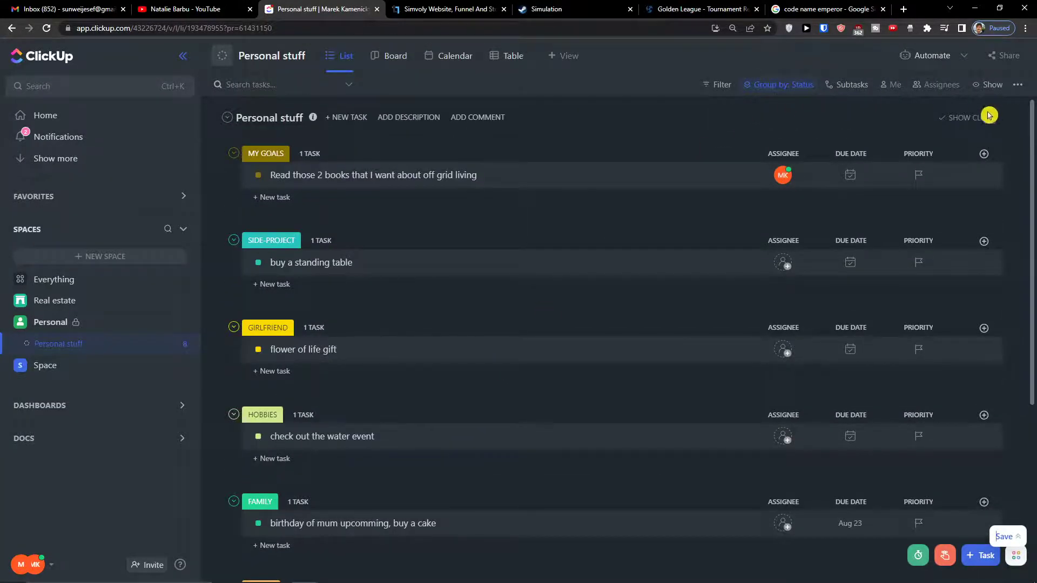
scroll(435, 270, "down", 5)
scroll(436, 303, "up", 5)
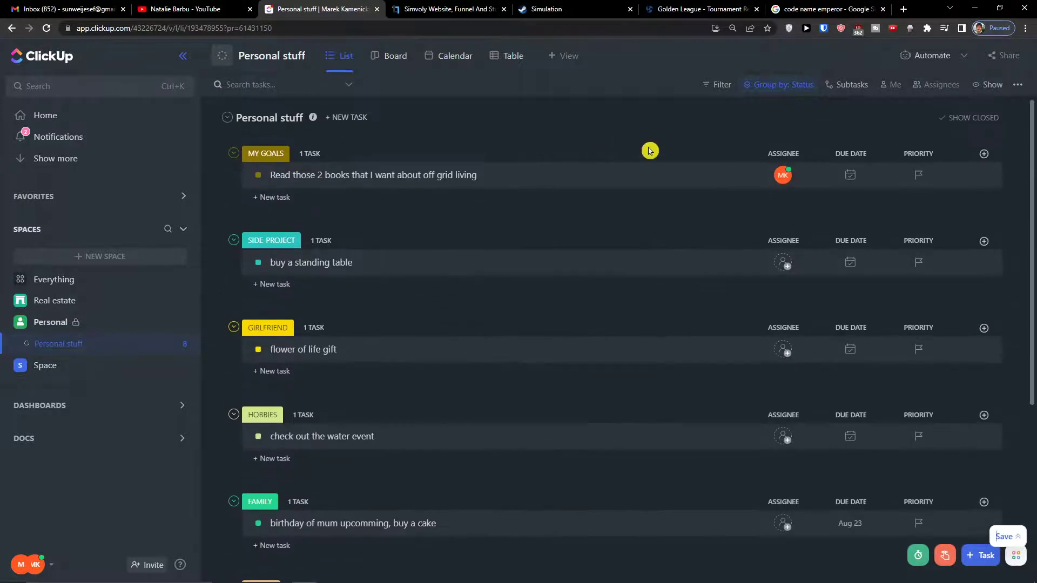
Add a Dropdown column named Status with the options DONE, STUCK and WORKING ON IT
left_click(984, 154)
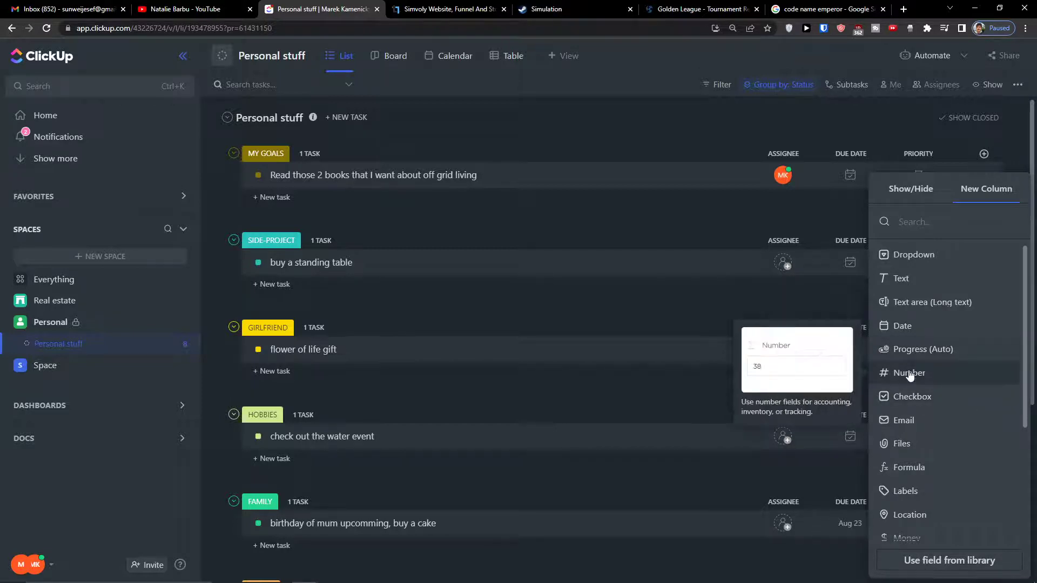
left_click(926, 257)
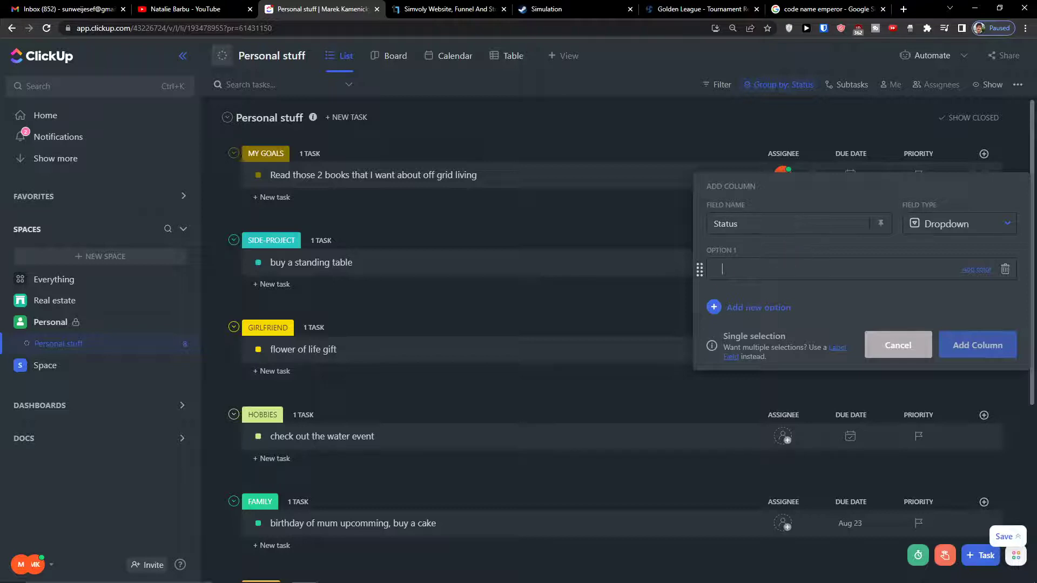
type("DONE")
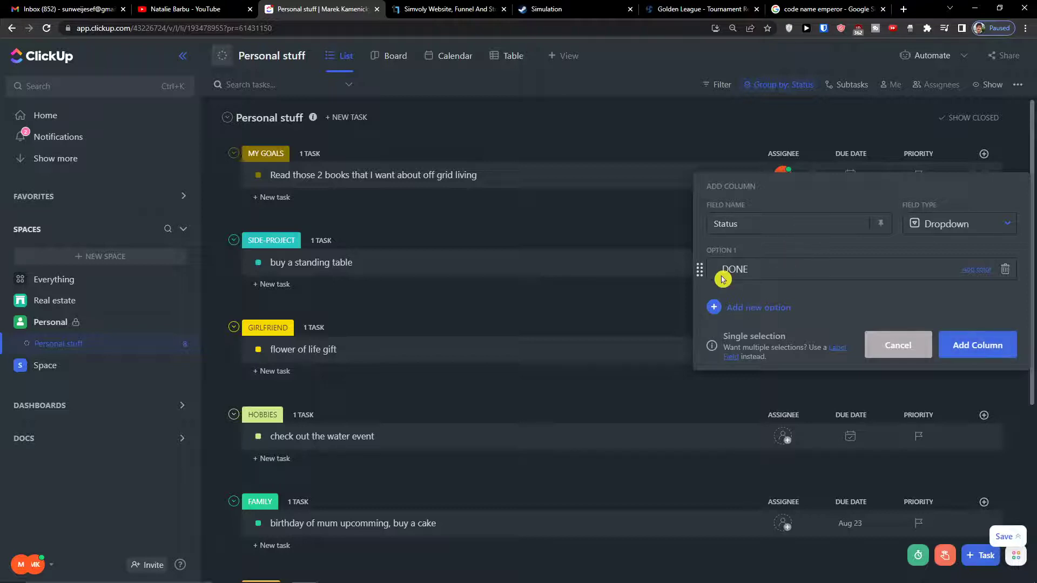
key("Return")
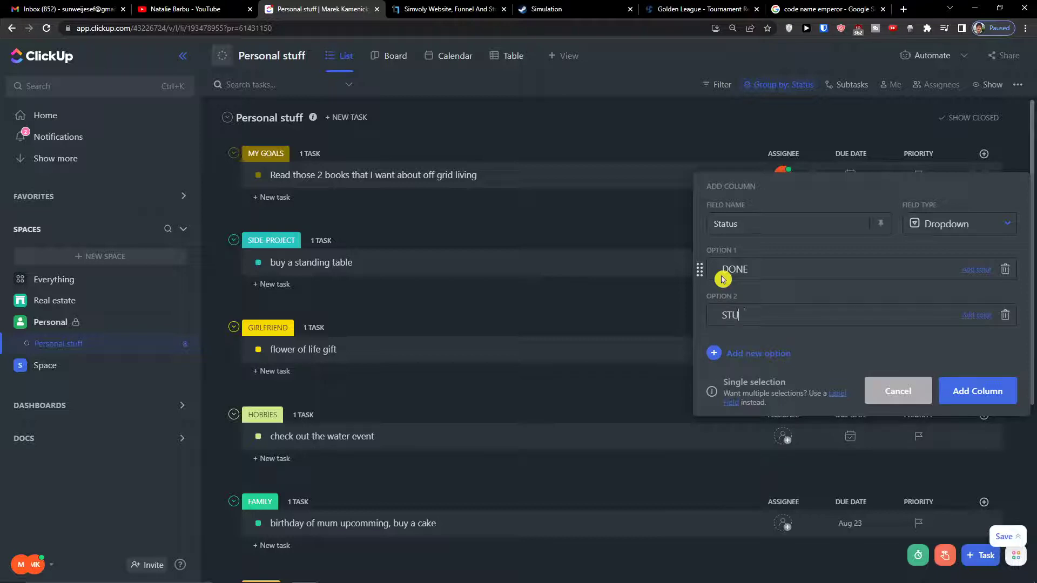
key("Return")
type("WORKING ON")
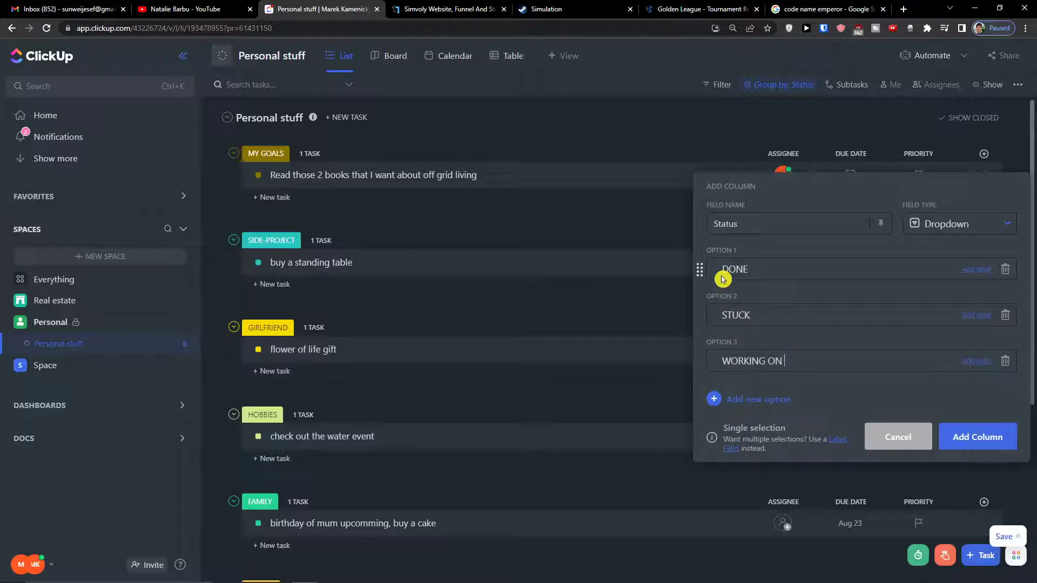
left_click(943, 437)
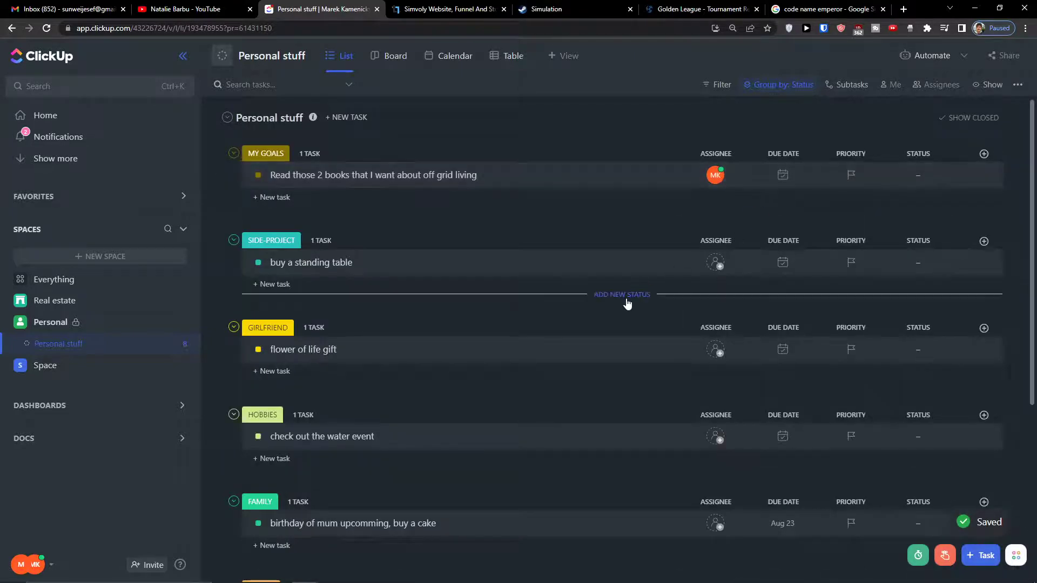
scroll(578, 361, "down", 4)
scroll(874, 236, "up", 4)
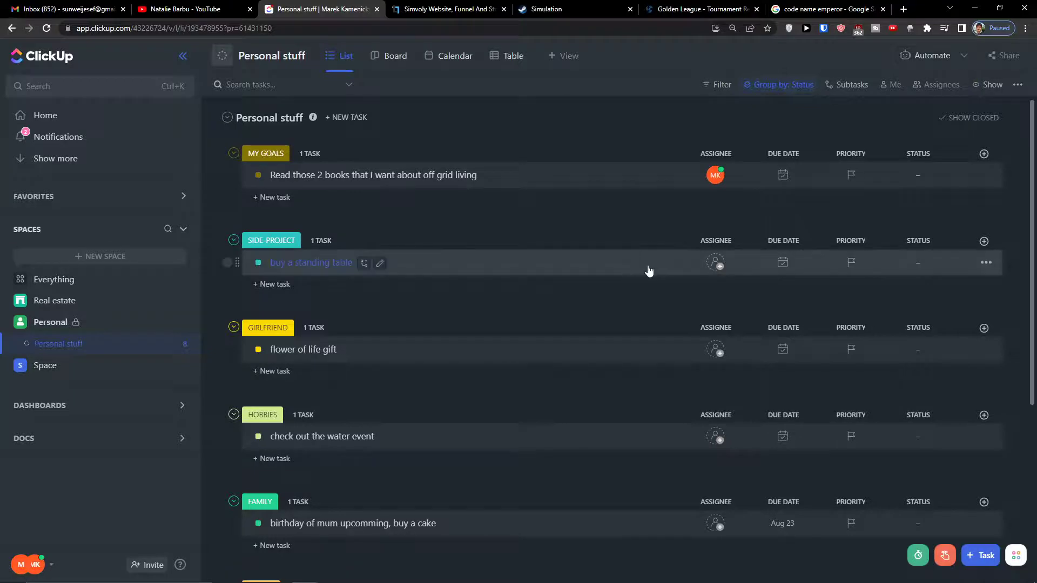
scroll(639, 261, "down", 5)
scroll(630, 329, "up", 5)
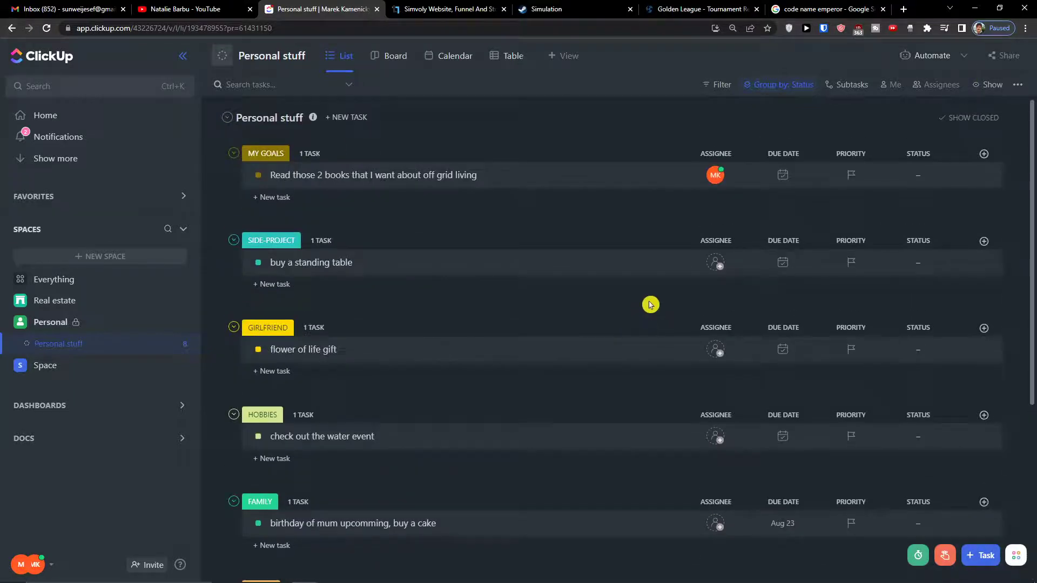
Examine the automation builder's triggers and the status choices for Status changes, and close it without creating an automation
left_click(965, 57)
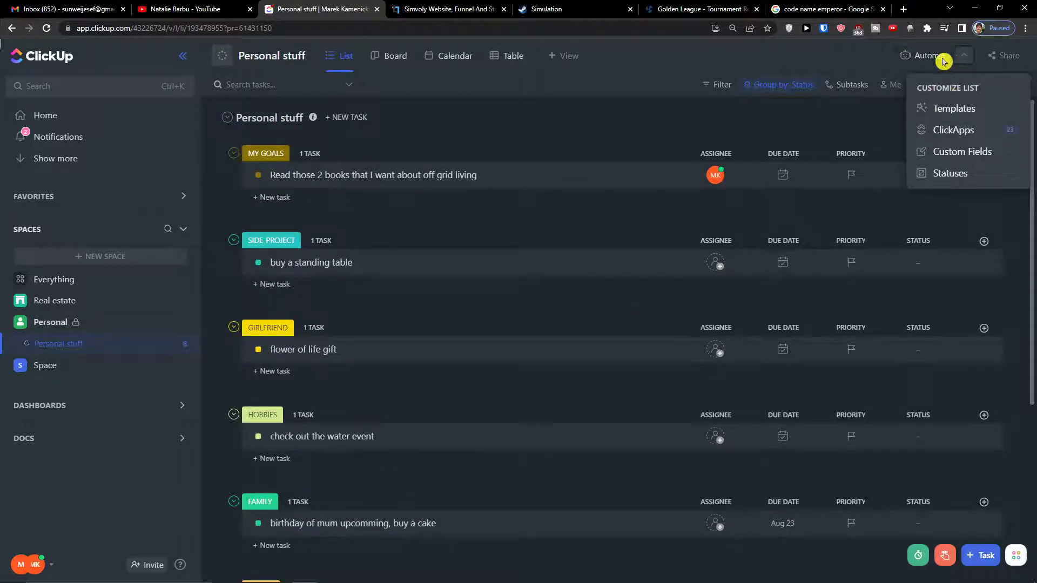
left_click(926, 56)
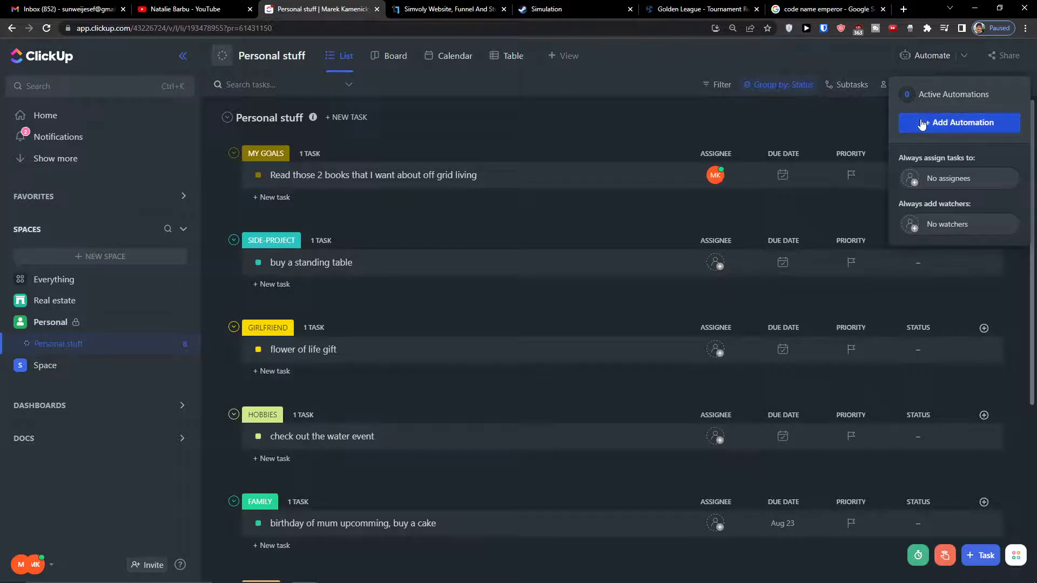
left_click(923, 123)
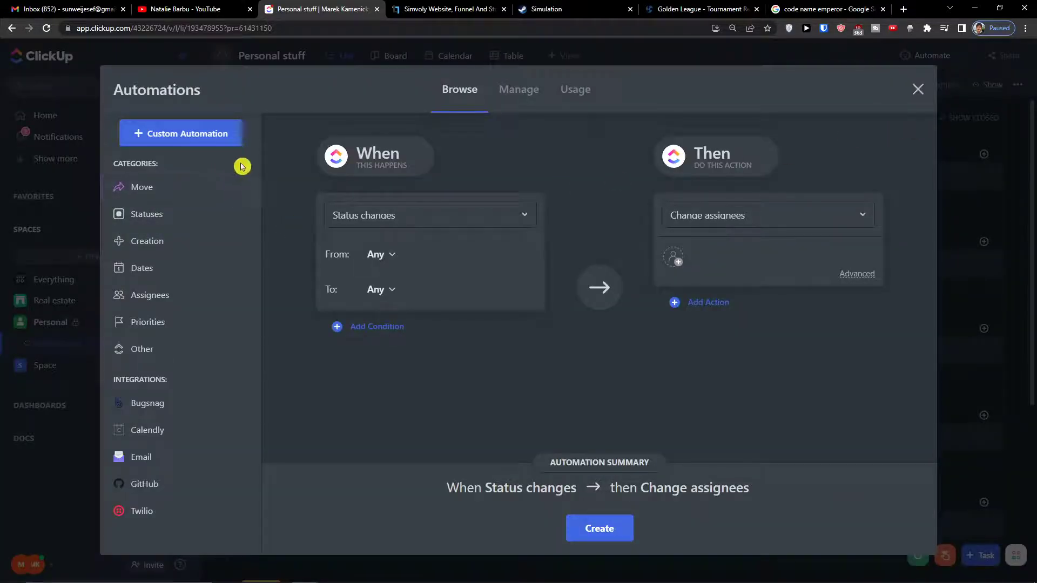
left_click(405, 203)
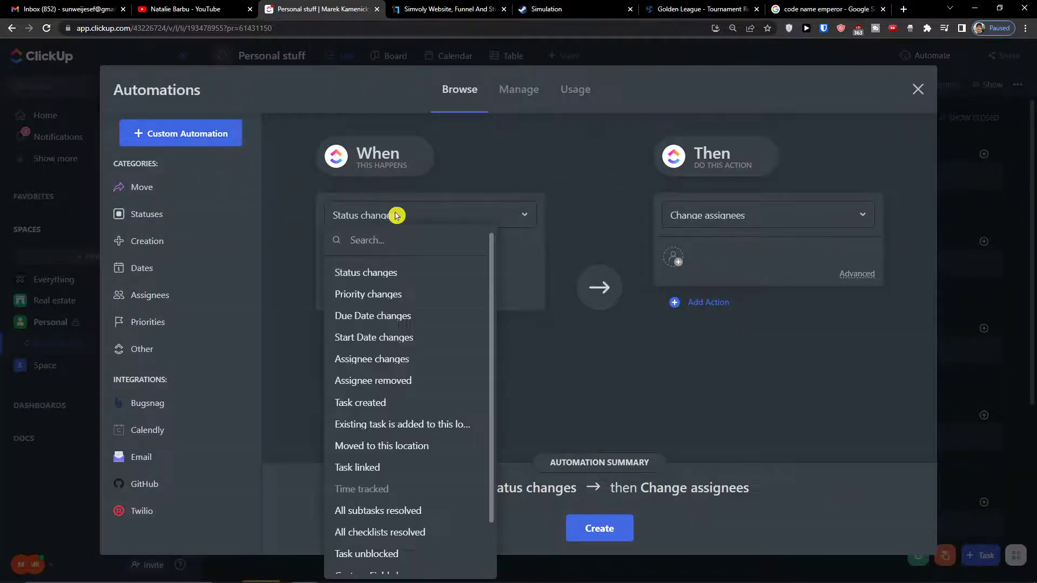
left_click(388, 212)
left_click(387, 212)
left_click(406, 268)
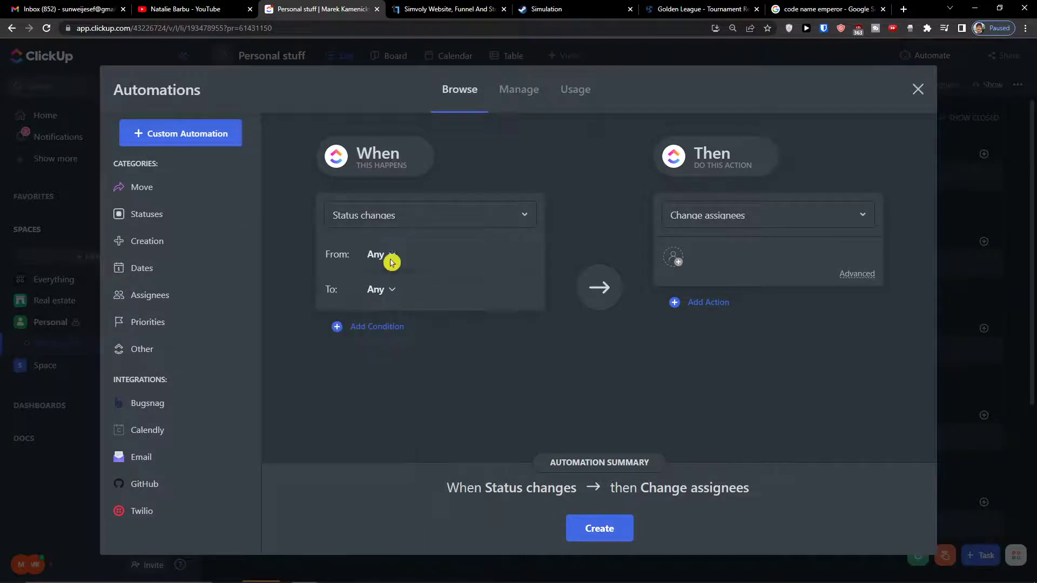
left_click(391, 262)
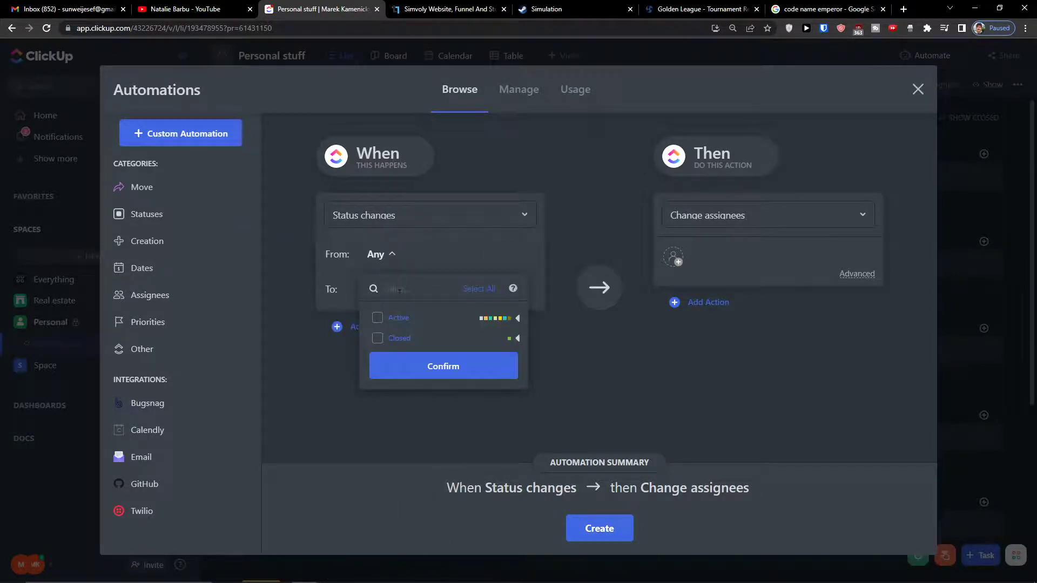
left_click(392, 302)
left_click(592, 261)
left_click(918, 89)
Open the details of the task "Read those 2 books that I want about off grid living" to view them, and close the task
mouse_move(263, 162)
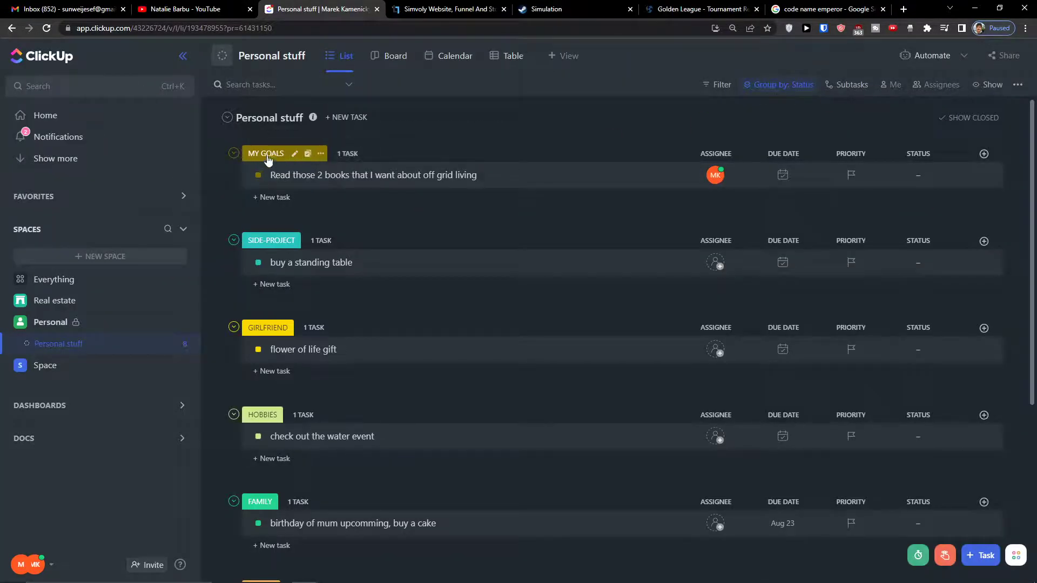
right_click(268, 158)
left_click(287, 174)
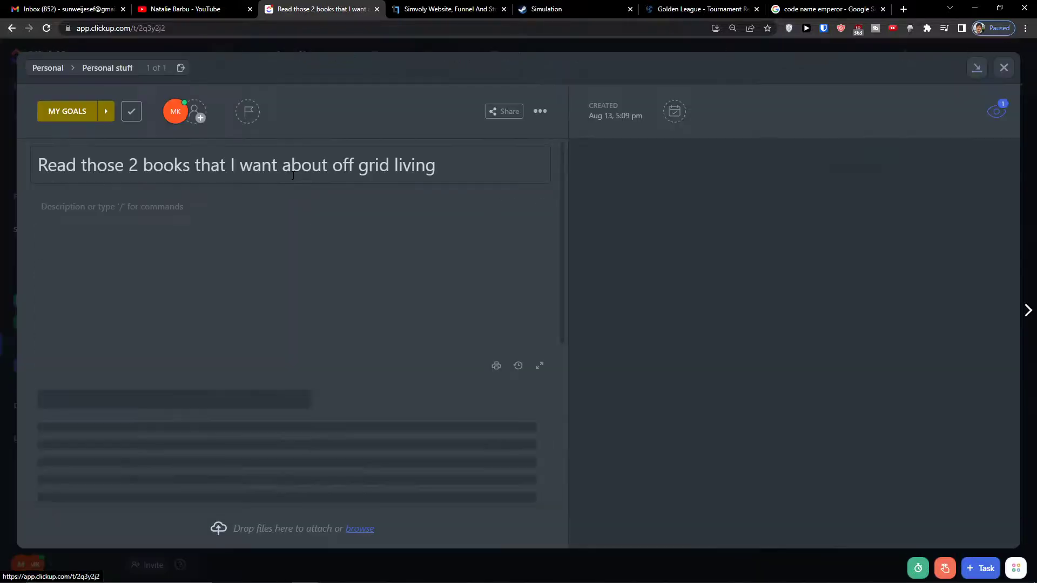
left_click(116, 118)
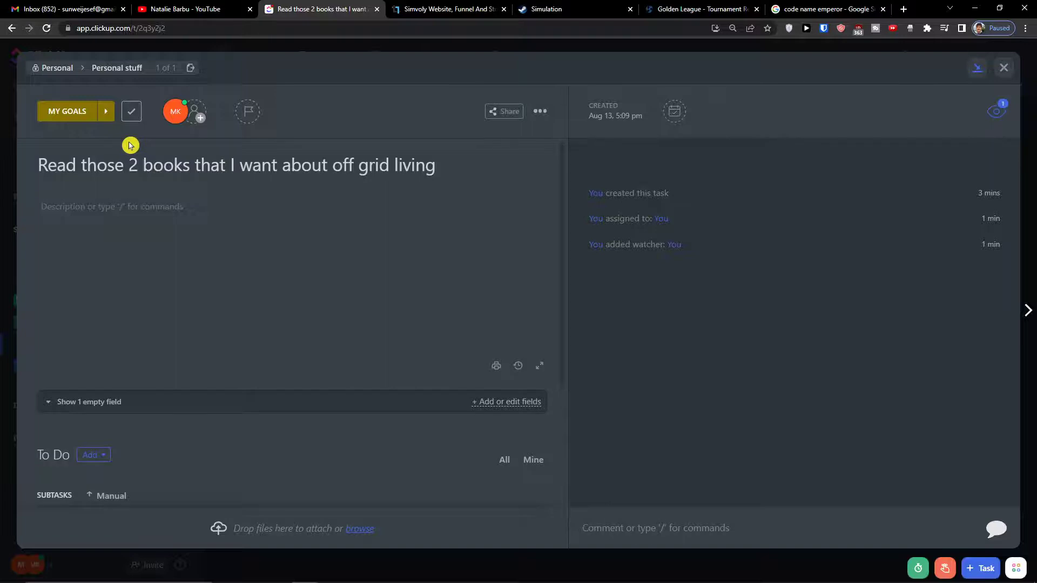
left_click(1000, 70)
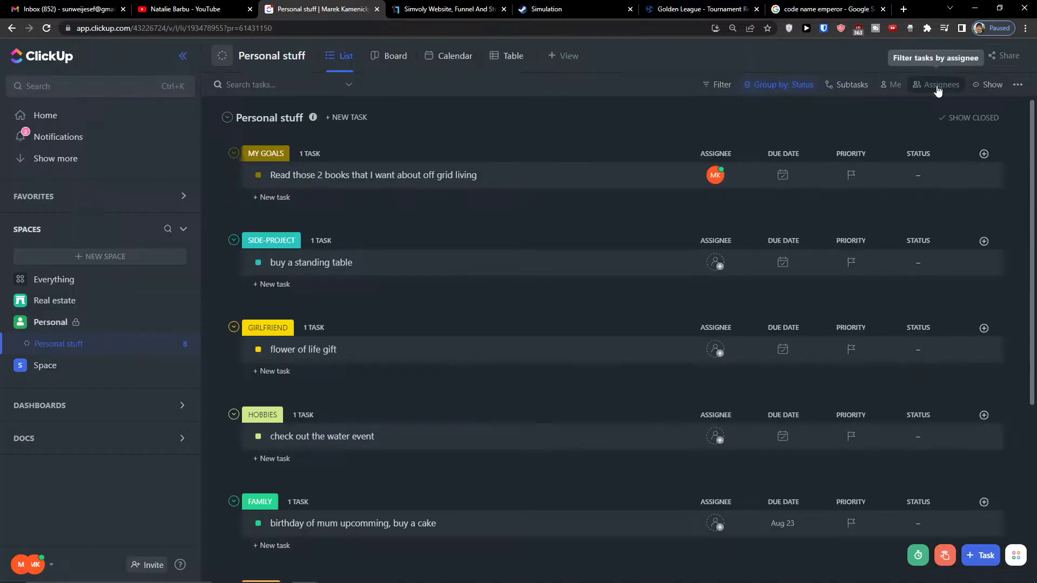
Set the Status of the off grid living books task to DONE, and color the Status options DONE green and STUCK blue
left_click(910, 174)
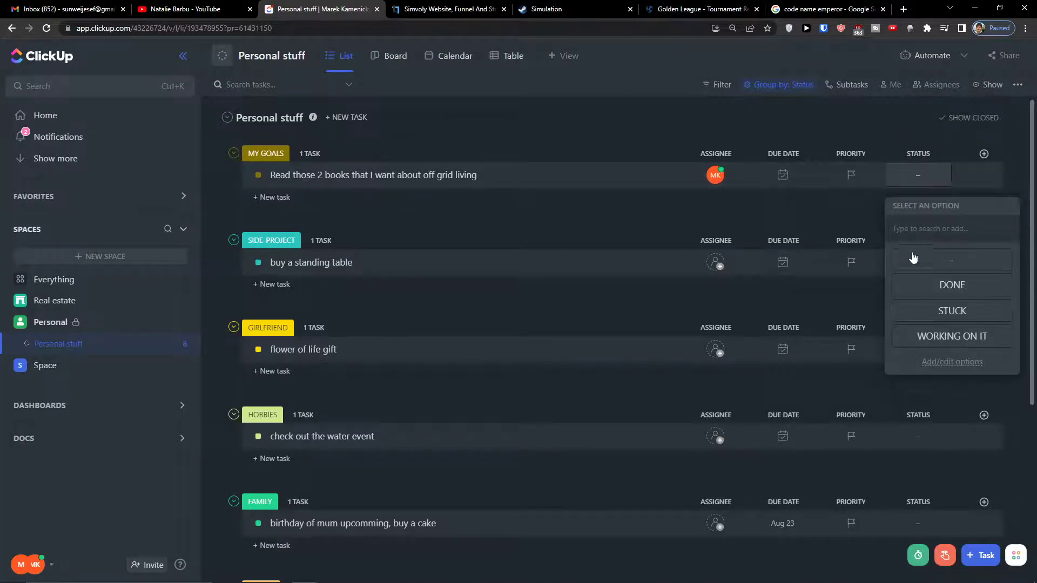
left_click(920, 279)
left_click(900, 177)
left_click(926, 360)
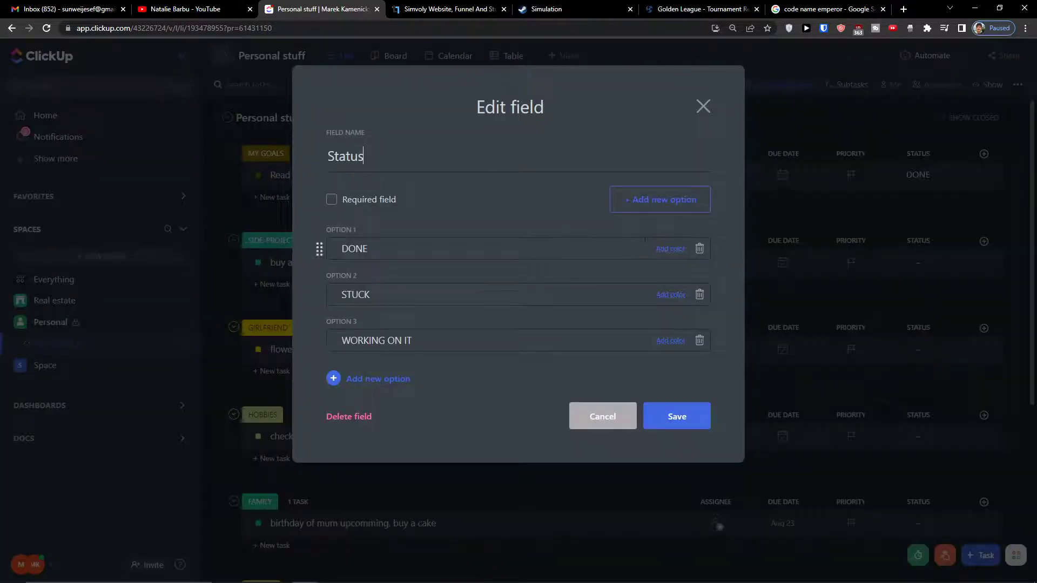
left_click(663, 251)
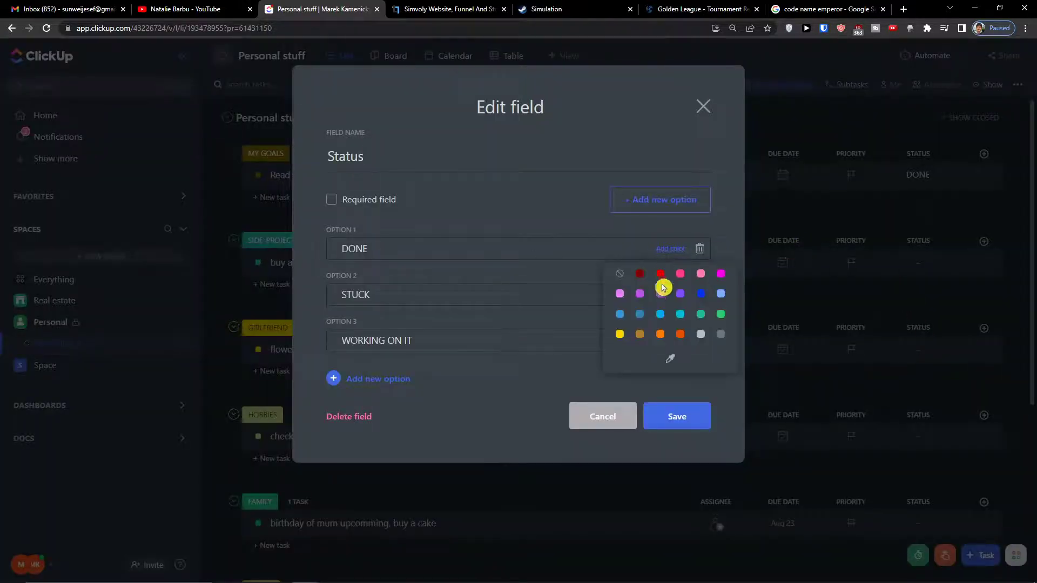
left_click(720, 317)
left_click(671, 295)
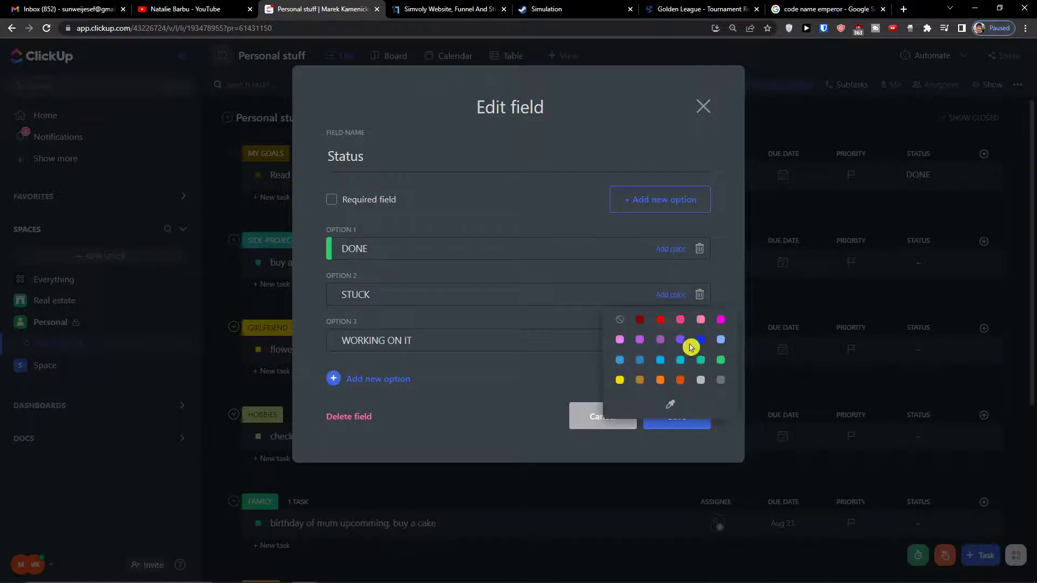
left_click(663, 360)
left_click(677, 417)
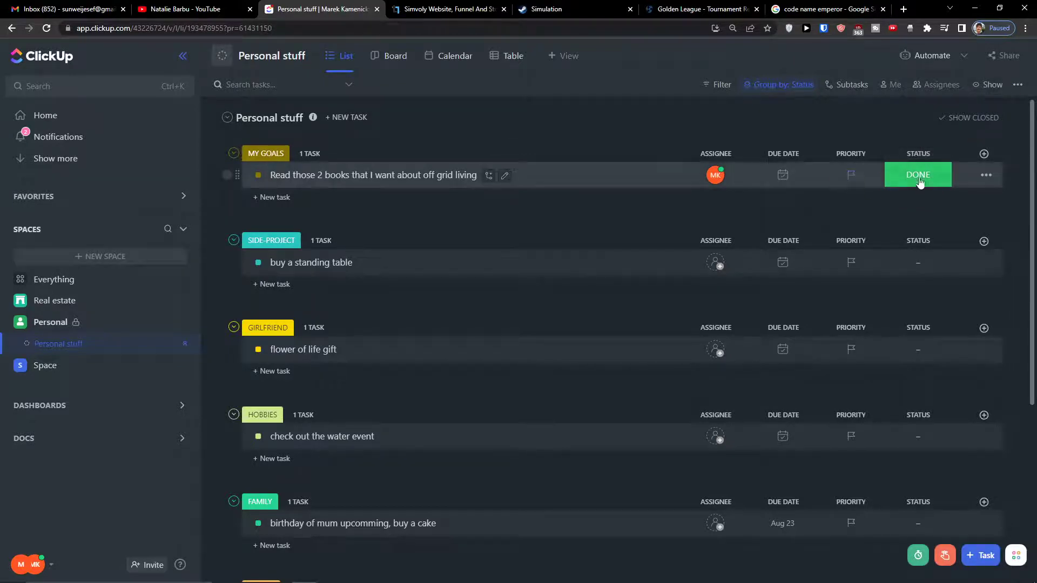
left_click(594, 184)
left_click(367, 80)
left_click(1004, 67)
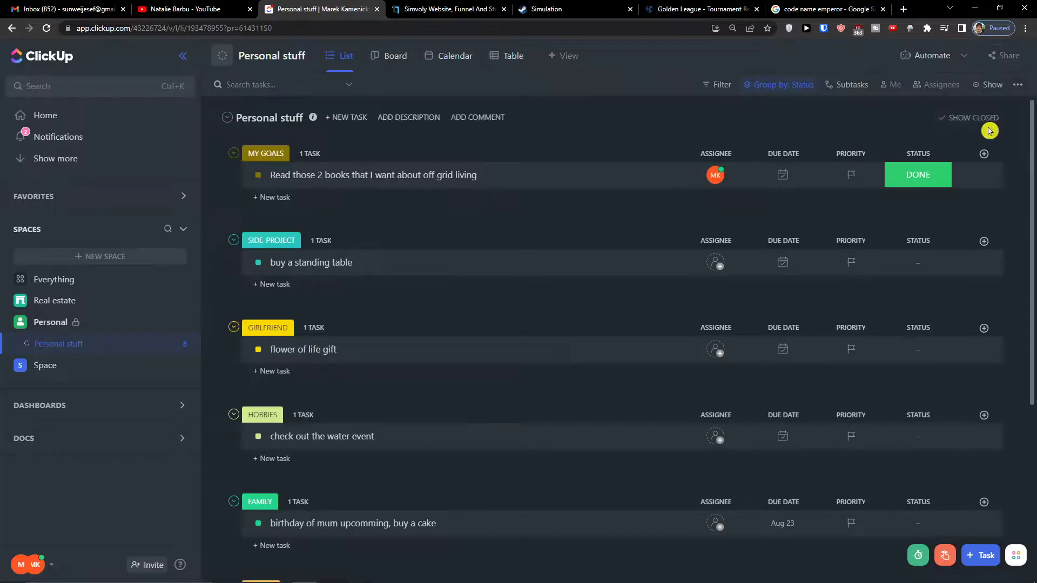
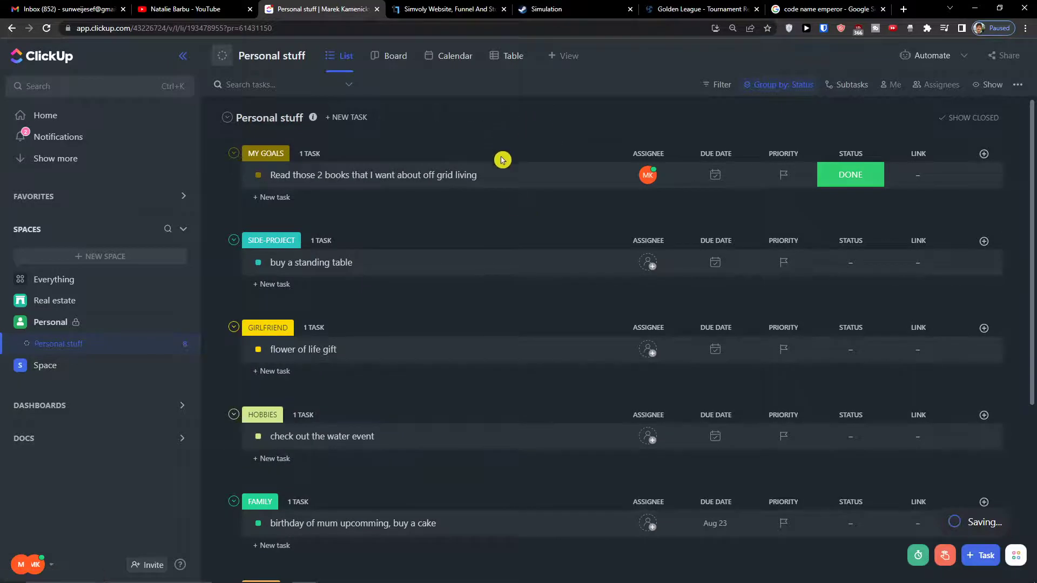
Add a pink status group named EXPENSES between MY GOALS and SIDE-PROJECT, applying the change to this List only
left_click(603, 210)
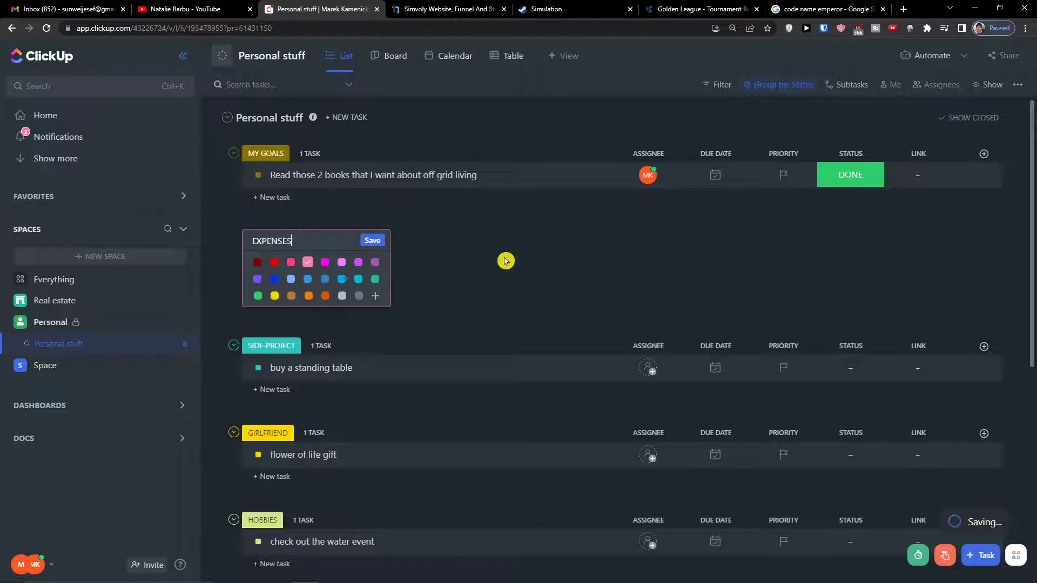
left_click(375, 242)
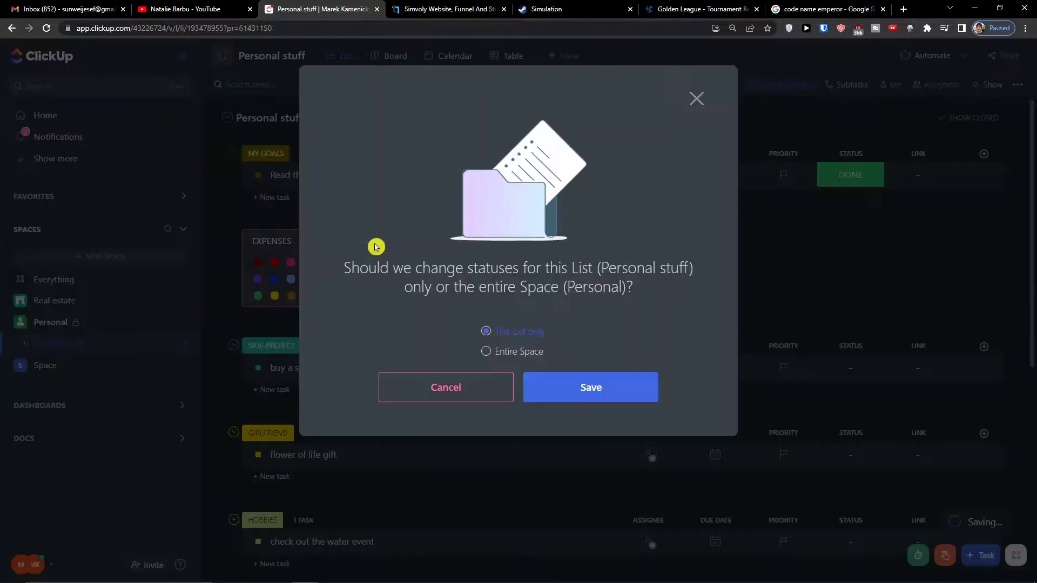
left_click(560, 382)
scroll(294, 282, "down", 4)
scroll(427, 335, "up", 4)
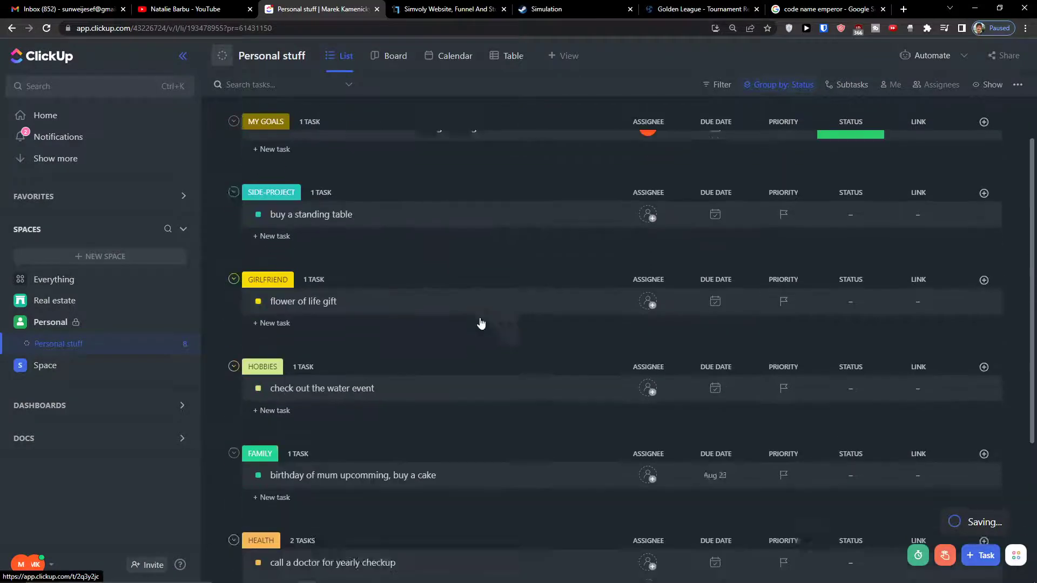
Turn on the display of empty statuses in the Personal stuff list
left_click(990, 86)
left_click(1005, 286)
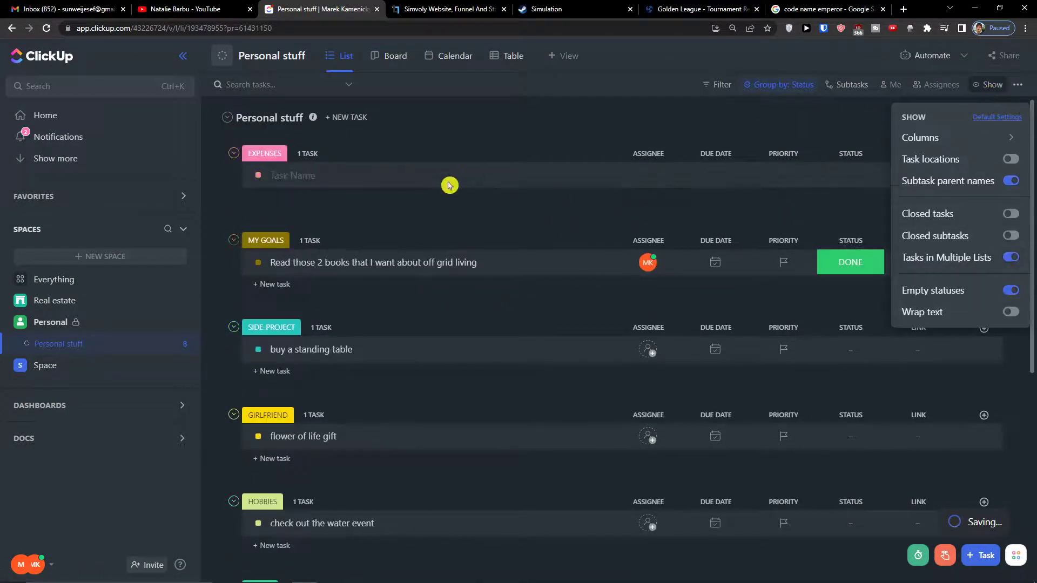
left_click(313, 167)
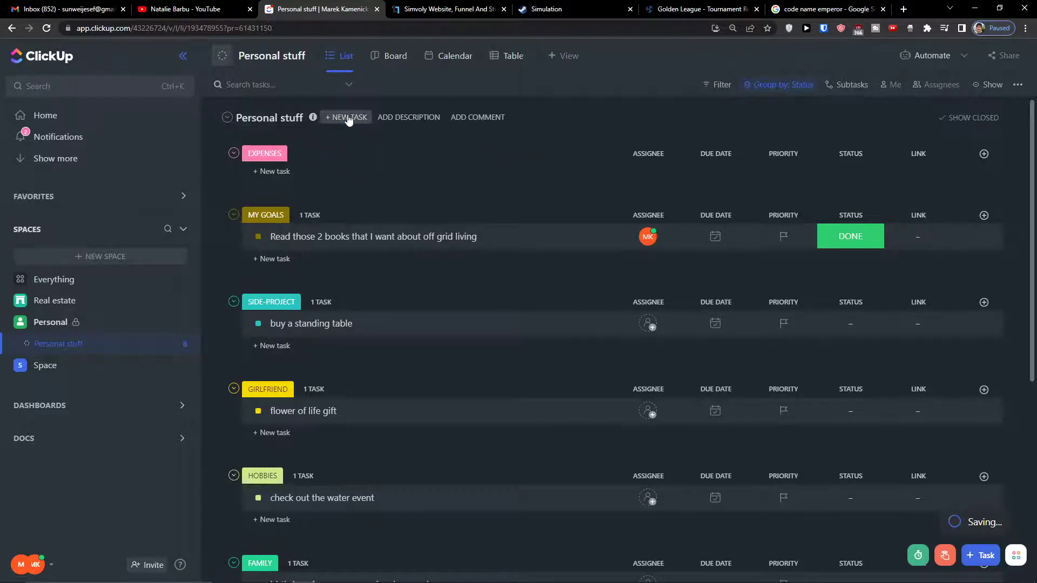
Reorder the list's statuses so that EXPENSES sits between HOBBIES and GIRLFRIEND, and save the change
left_click(314, 56)
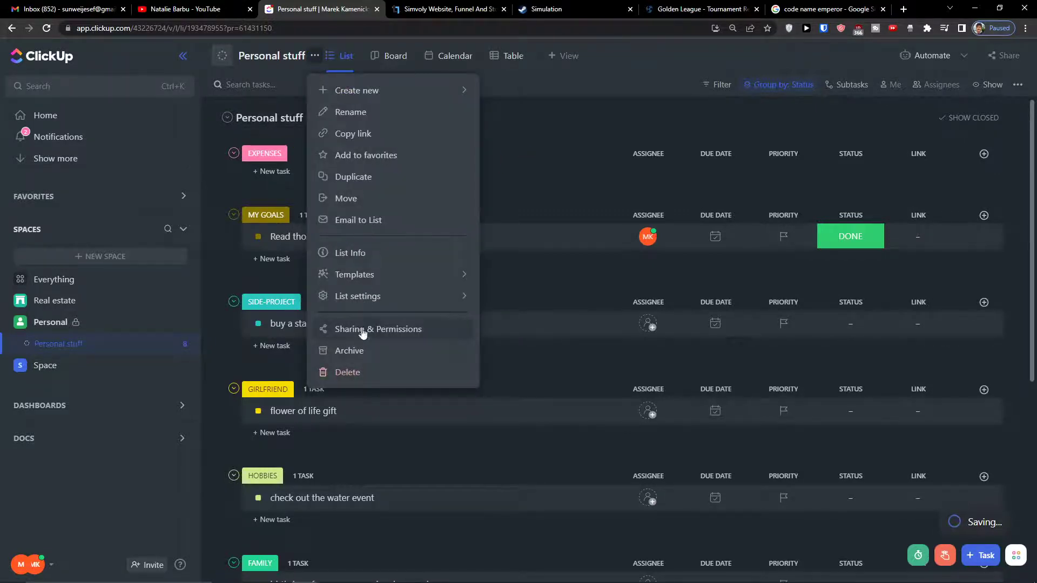
mouse_move(484, 294)
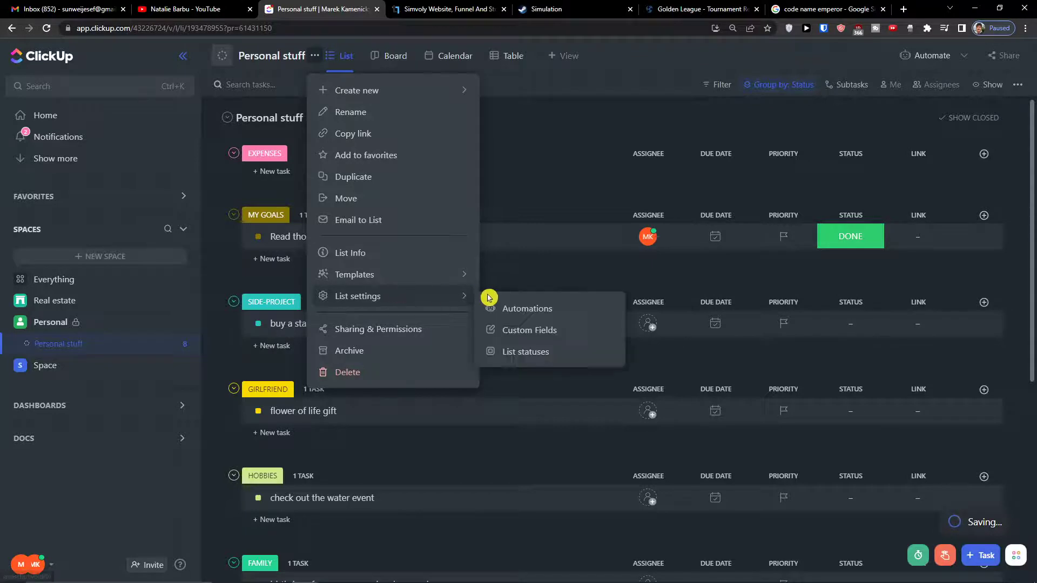
left_click(532, 351)
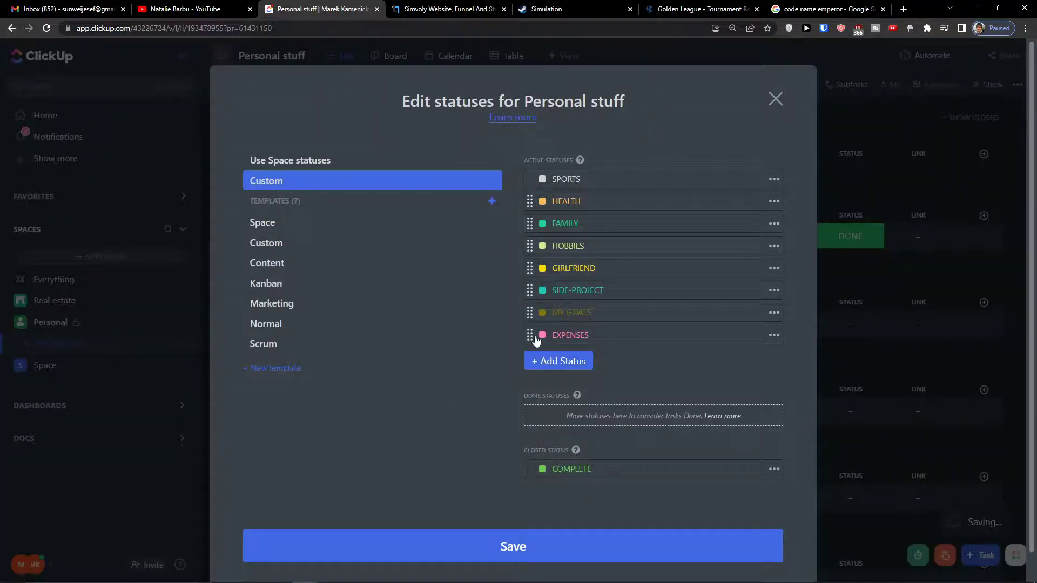
left_click_drag(528, 336, 527, 254)
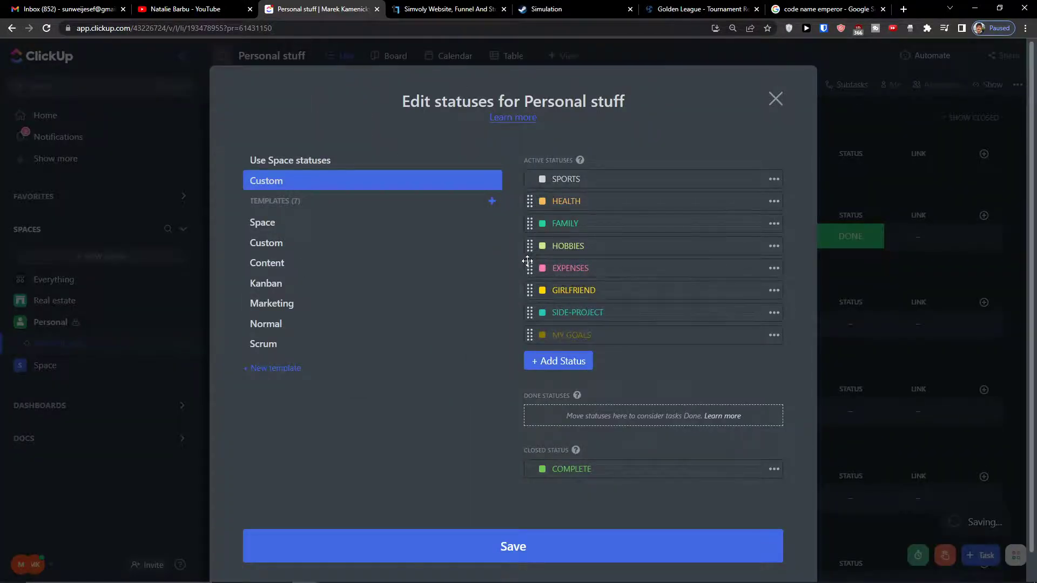
left_click(521, 543)
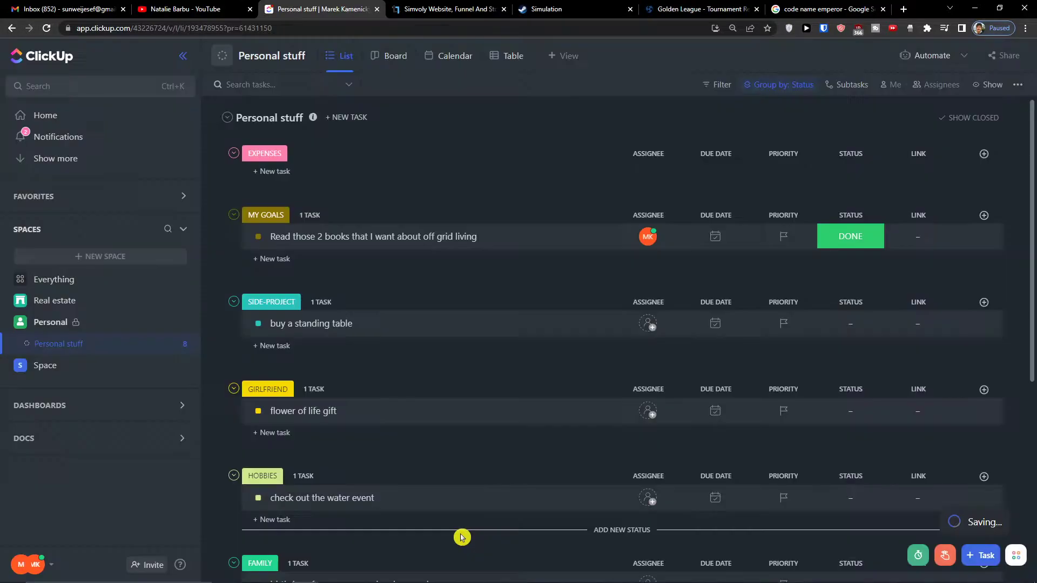
scroll(464, 342, "up", 3)
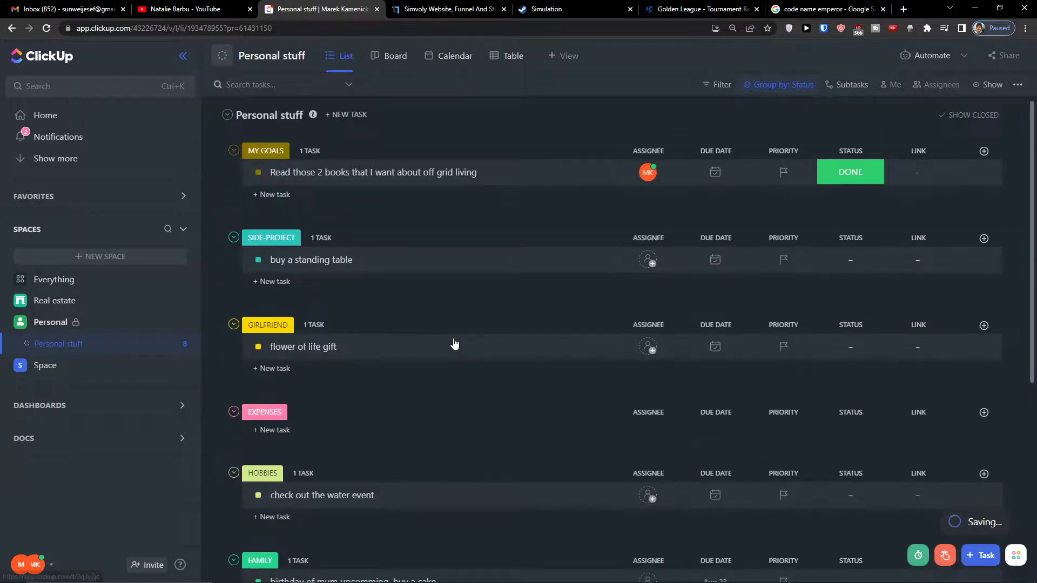
Add the task "every morning do yoga" under MY GOALS
left_click(318, 232)
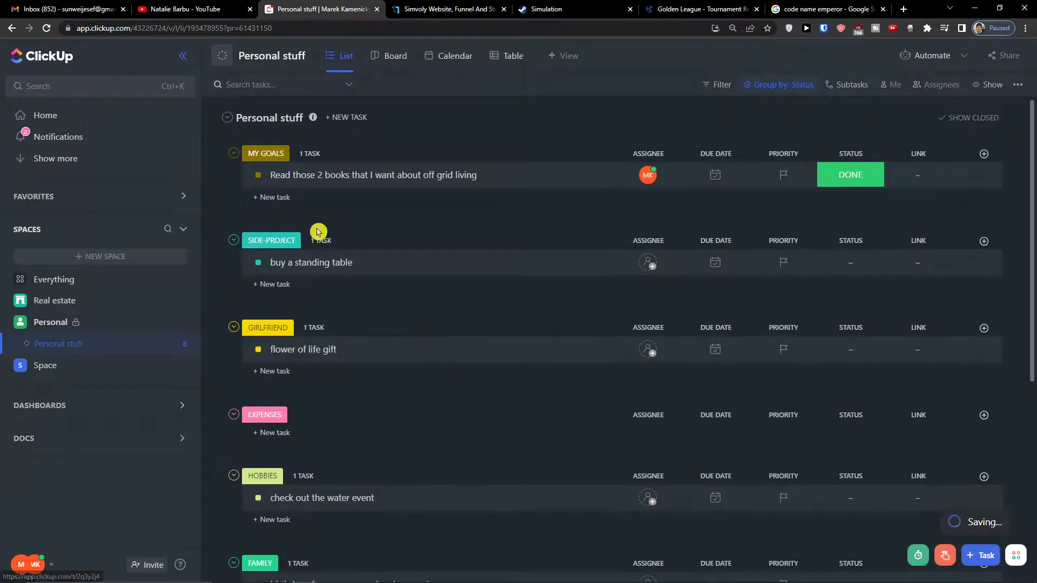
left_click(288, 196)
type("every morning")
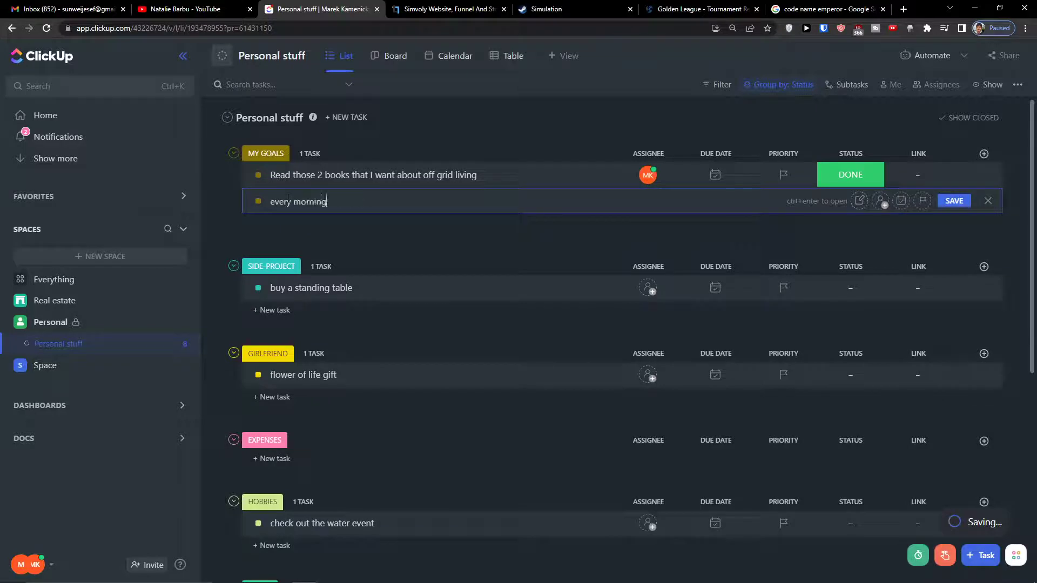
type(" do yoga")
key("Return")
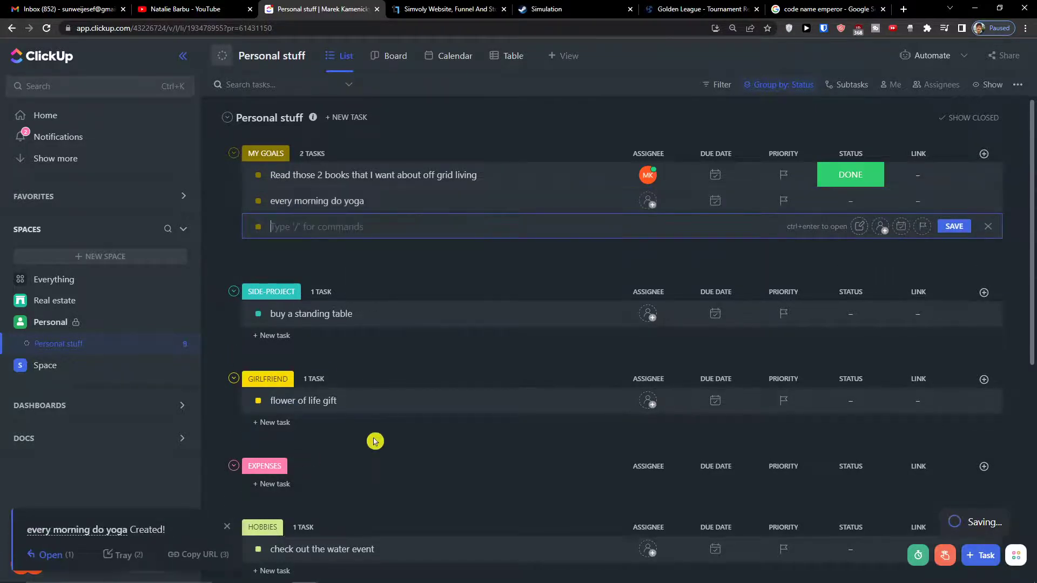
Add a Money column named Expenses with the currency EUR - Euro (€)
left_click(985, 155)
scroll(930, 378, "down", 3)
left_click(907, 412)
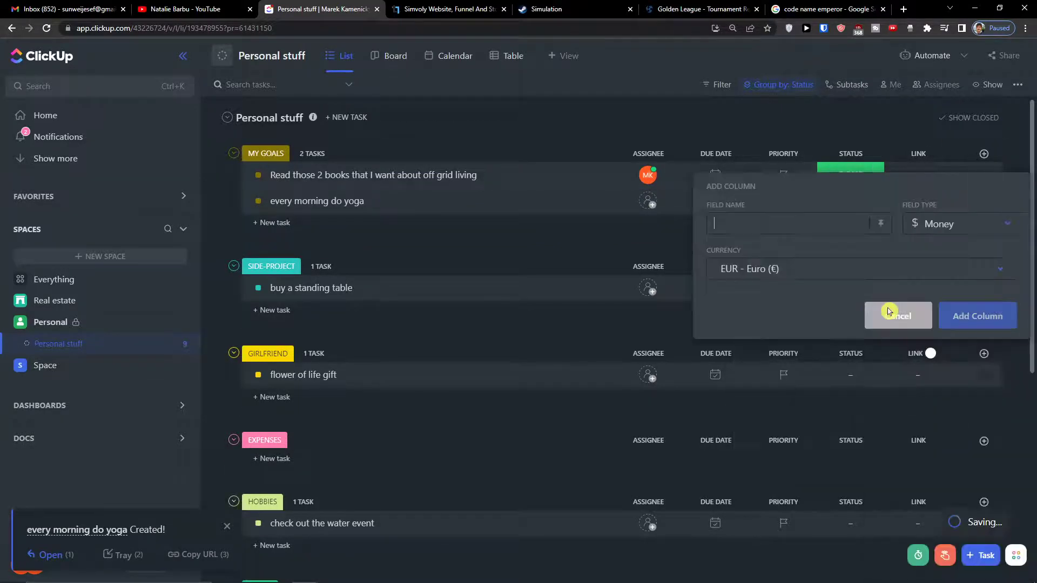
type("Expenses")
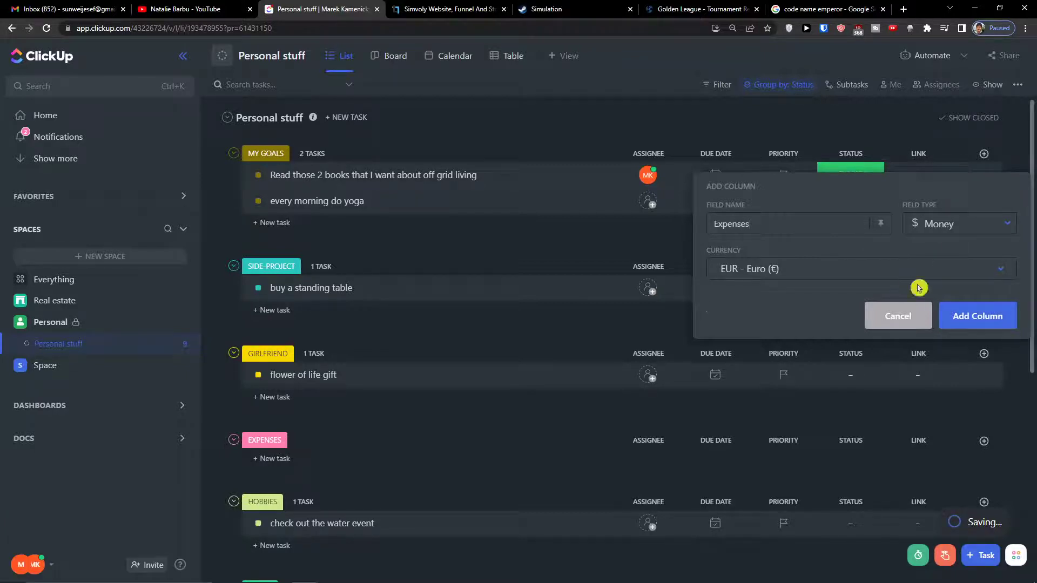
left_click(981, 316)
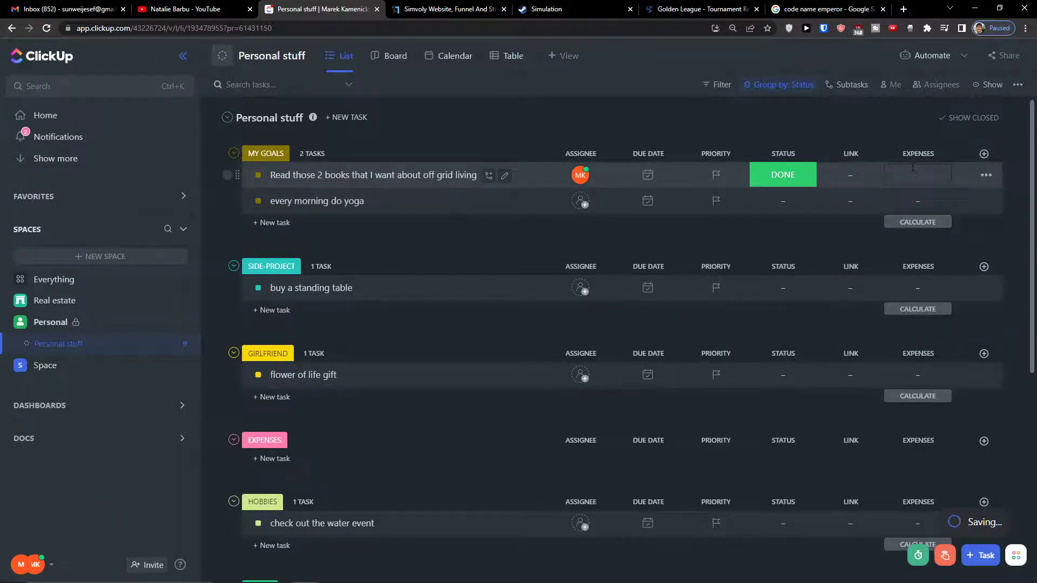
Enter expenses of €50 for the off grid living books, €350 for "buy a standing table" and €250 for "flower of life gift"
left_click(892, 176)
type("50")
key("Return")
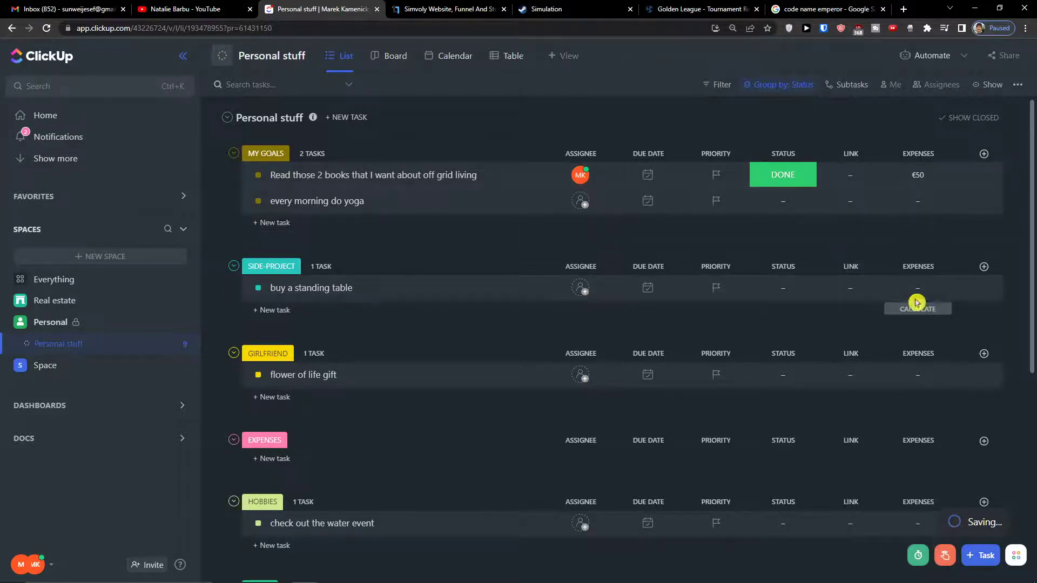
left_click(915, 290)
type("250")
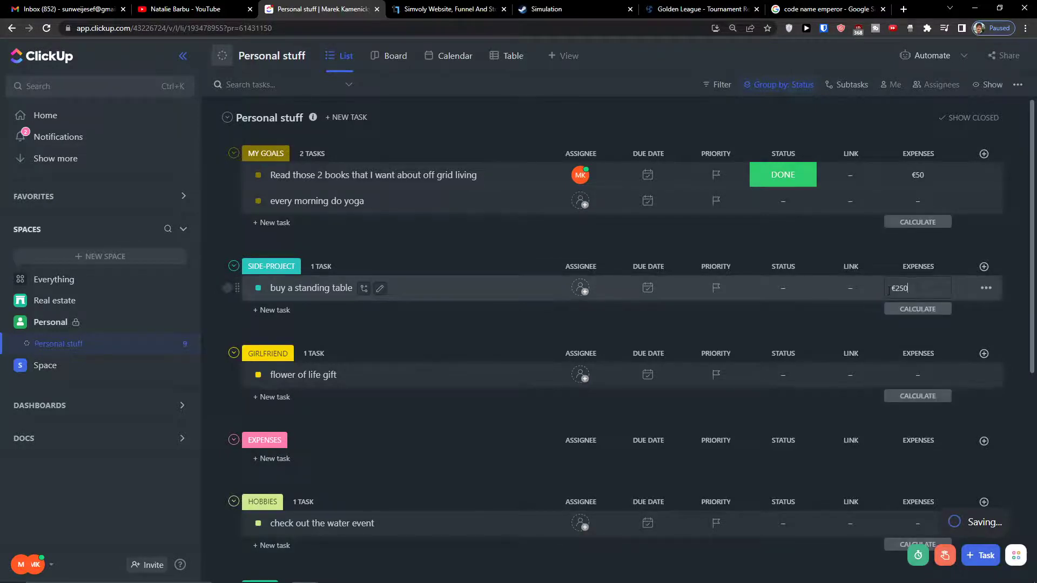
key("Return")
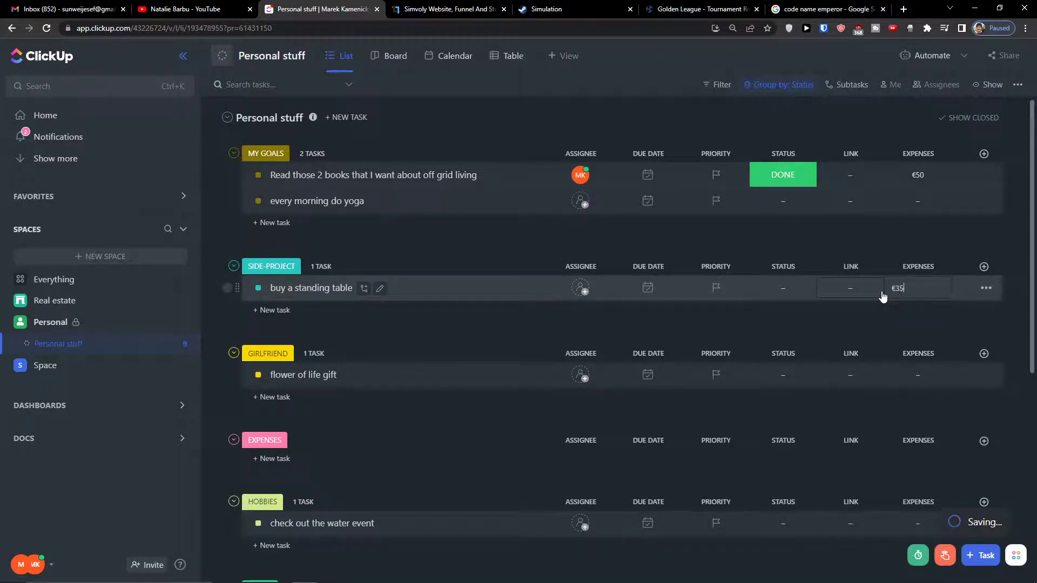
left_click(832, 308)
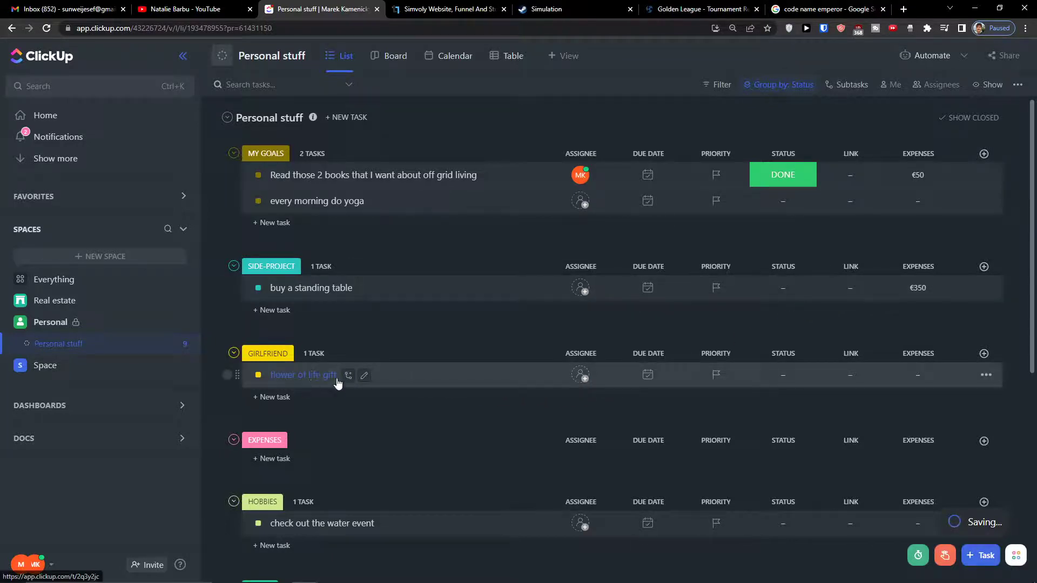
left_click(908, 371)
type("250")
key("Return")
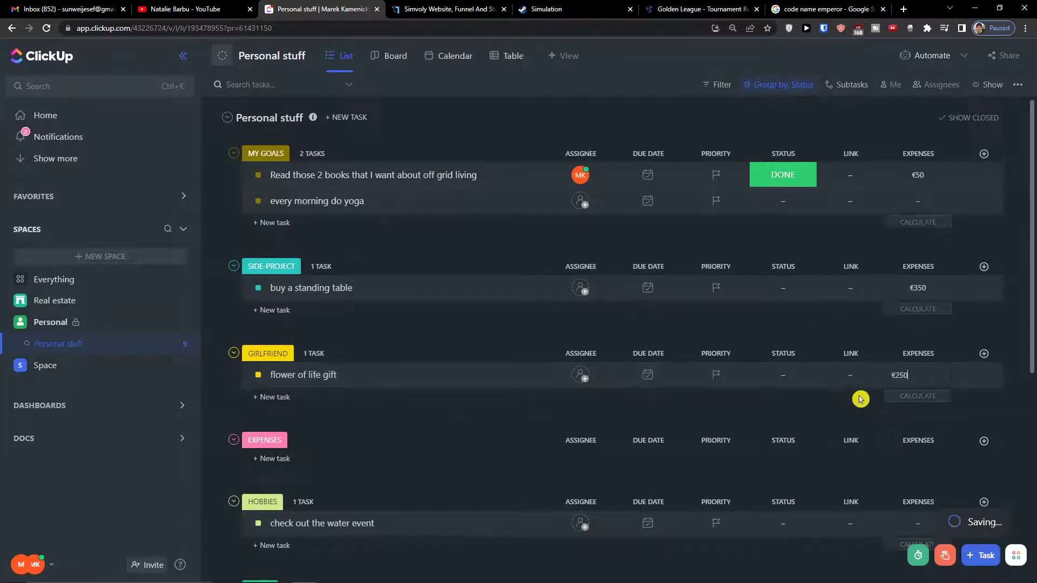
Look over all task groups in the list and their Expenses column
scroll(845, 399, "down", 2)
scroll(967, 345, "up", 2)
scroll(933, 194, "down", 6)
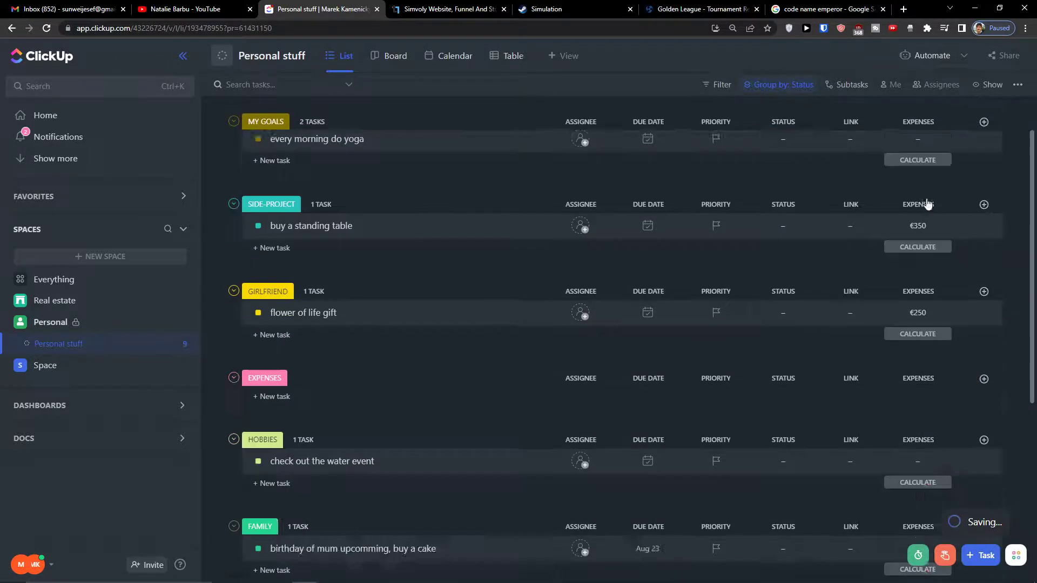
scroll(914, 220, "up", 6)
scroll(897, 217, "down", 6)
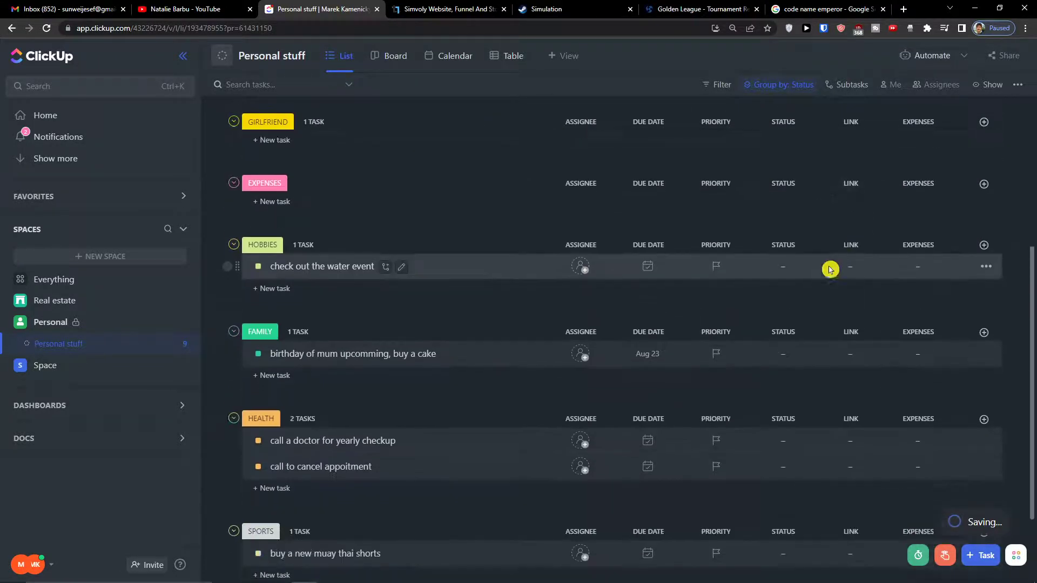
scroll(827, 268, "up", 6)
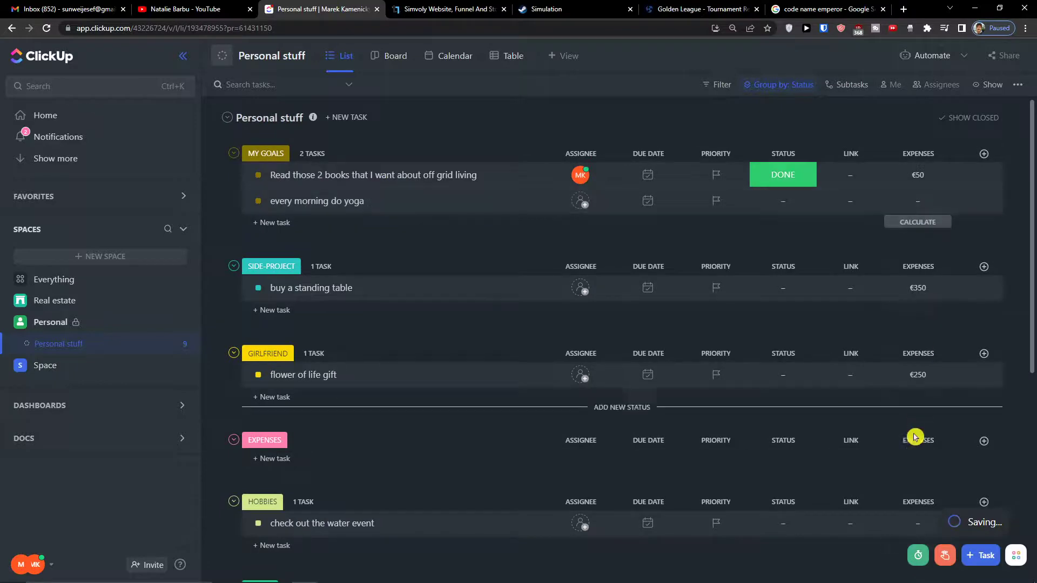
scroll(917, 422, "down", 3)
scroll(775, 317, "up", 3)
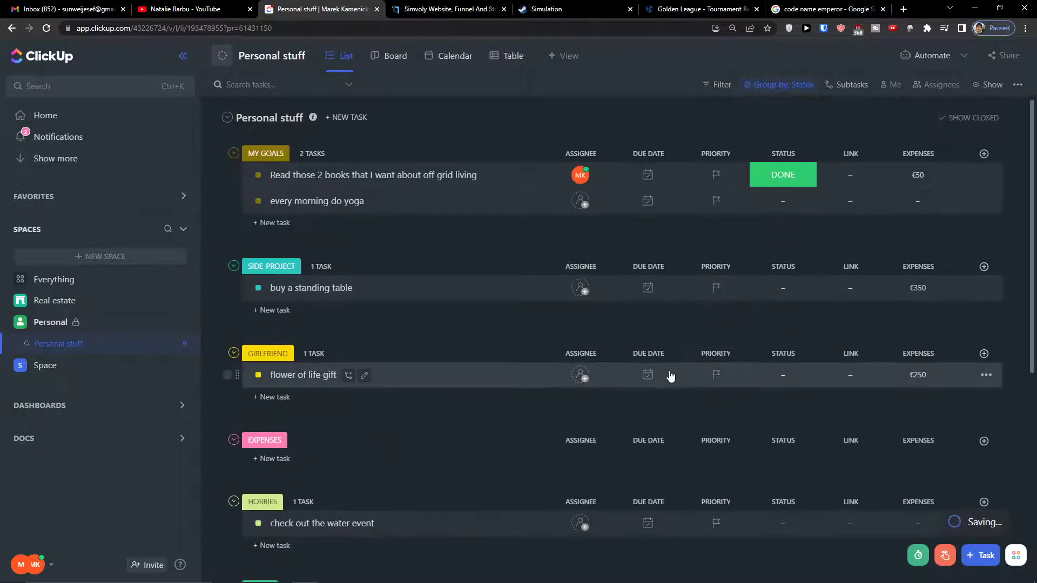
Set the due date of "flower of life gift" under GIRLFRIEND to August 14, 2022
left_click(644, 357)
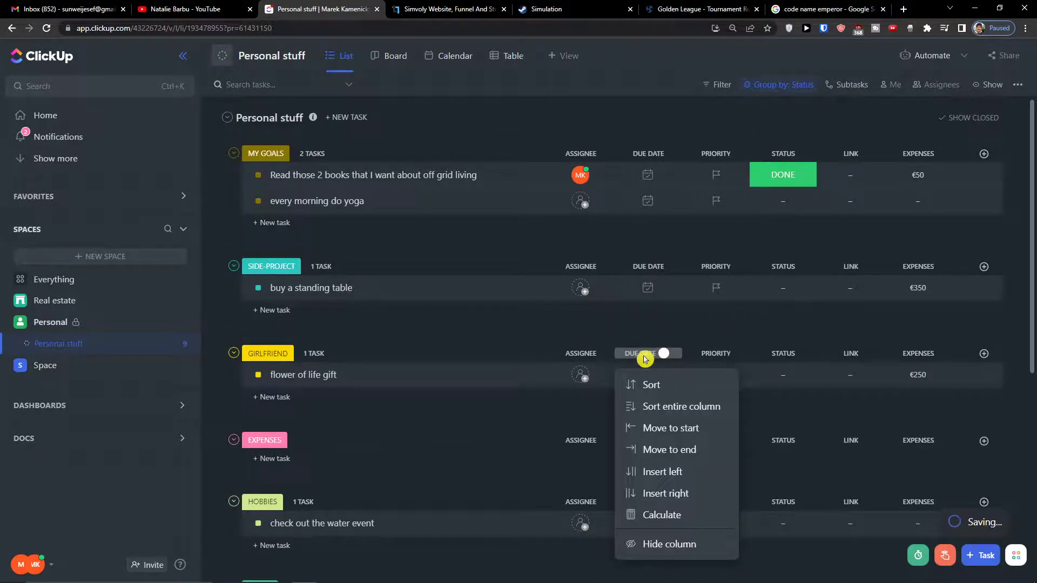
left_click(644, 394)
left_click(648, 375)
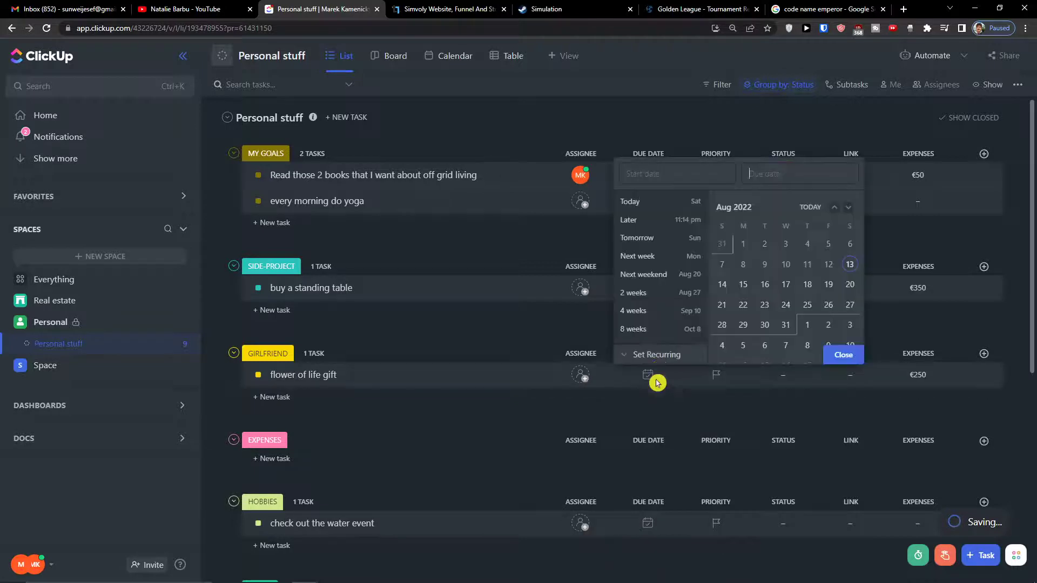
left_click(724, 285)
left_click(841, 354)
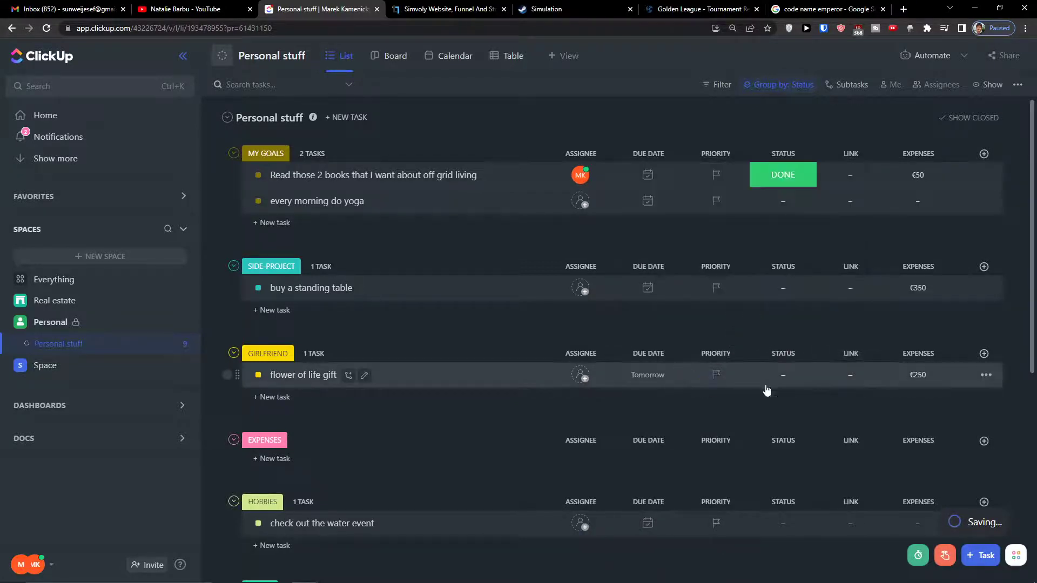
Look at the Calculate options for the Expenses column under GIRLFRIEND without applying a calculation
scroll(864, 346, "down", 2)
scroll(923, 254, "up", 2)
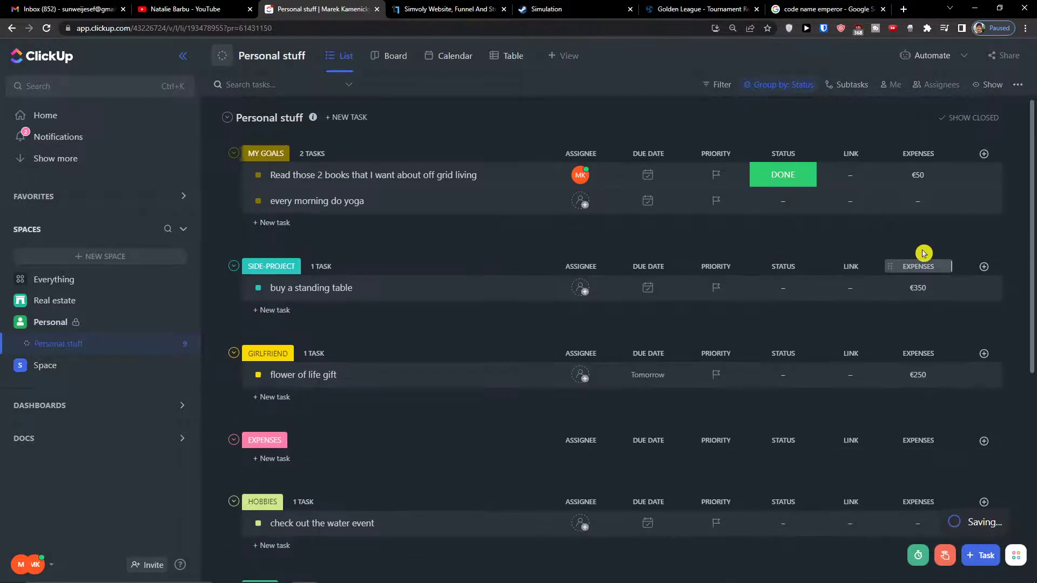
scroll(924, 443, "down", 6)
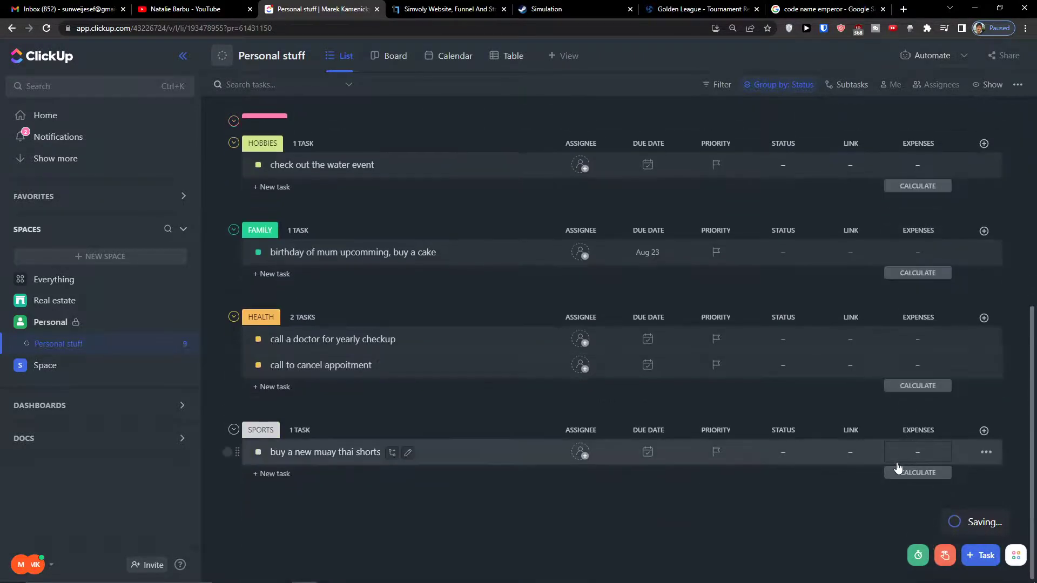
scroll(921, 473, "up", 6)
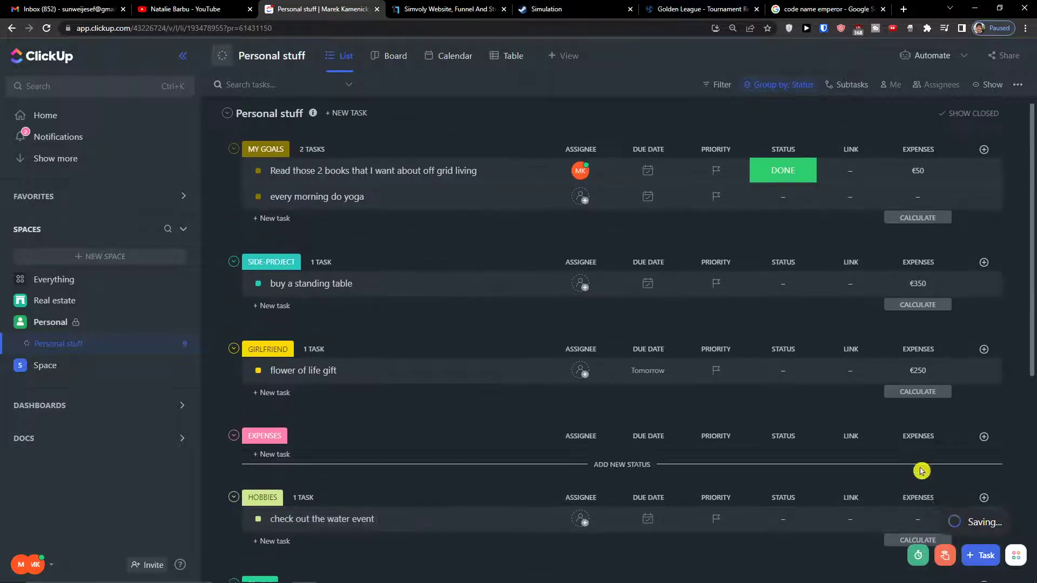
left_click(918, 396)
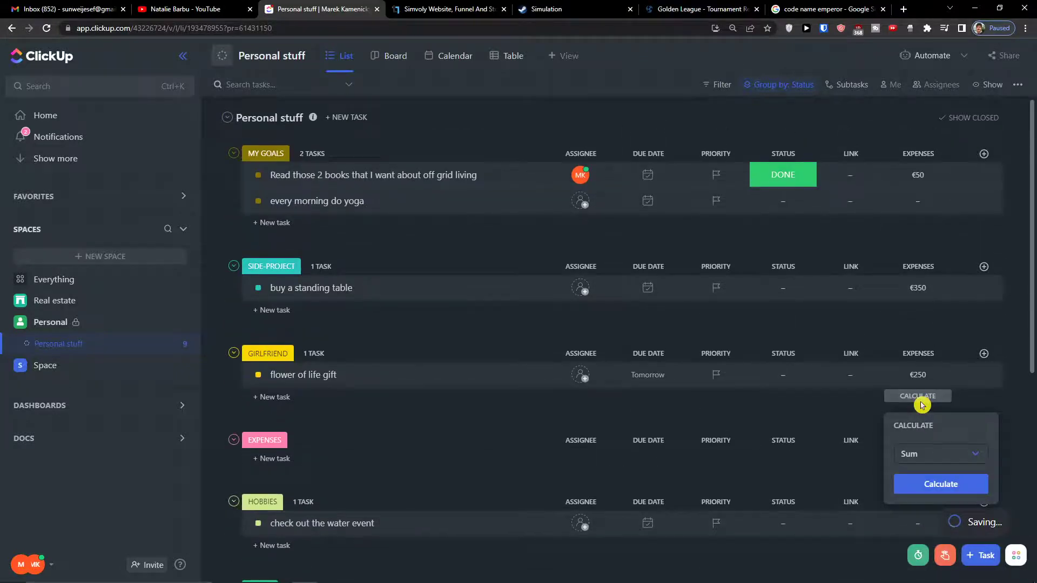
left_click(845, 423)
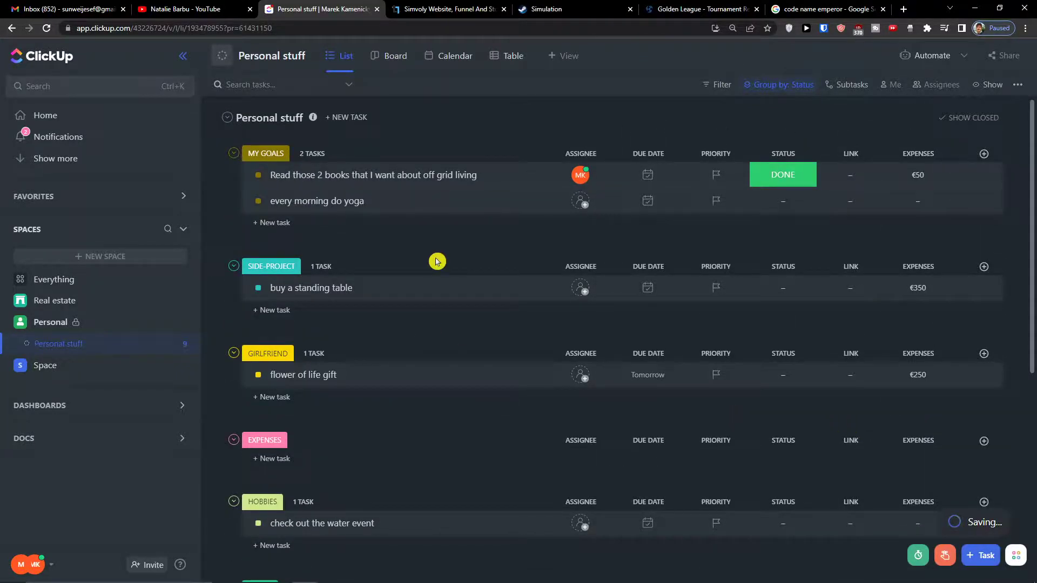
Add the task "Pay a rent" under EXPENSES and enter €2,500 as its expense
scroll(438, 262, "down", 2)
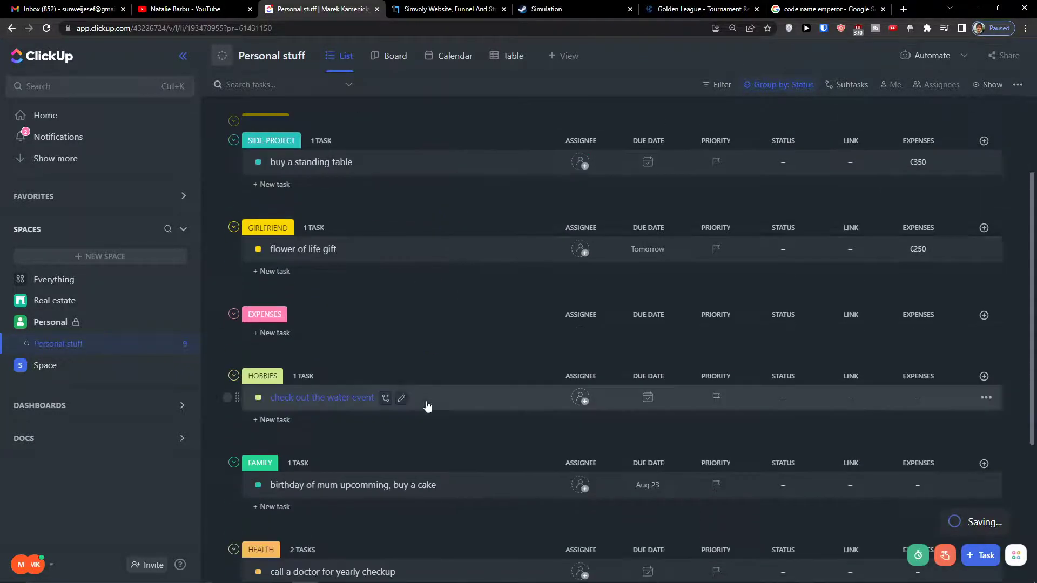
left_click(275, 333)
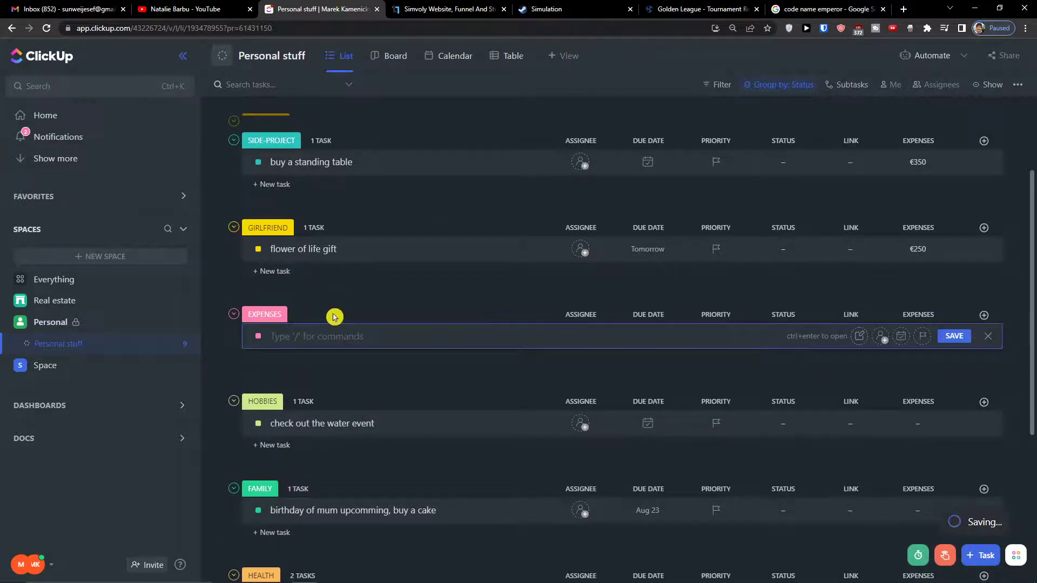
type("Pay a rent")
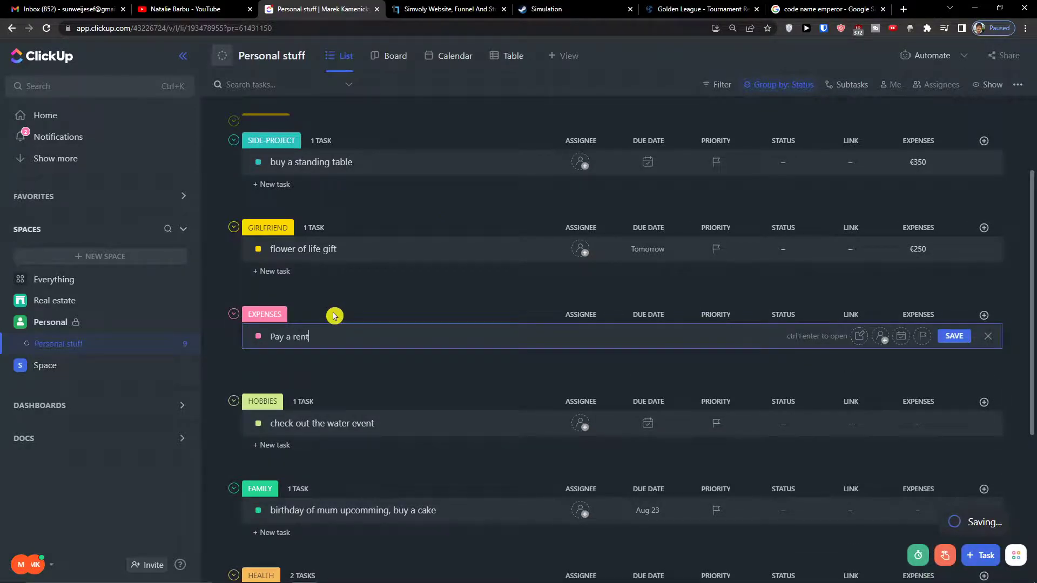
left_click(944, 338)
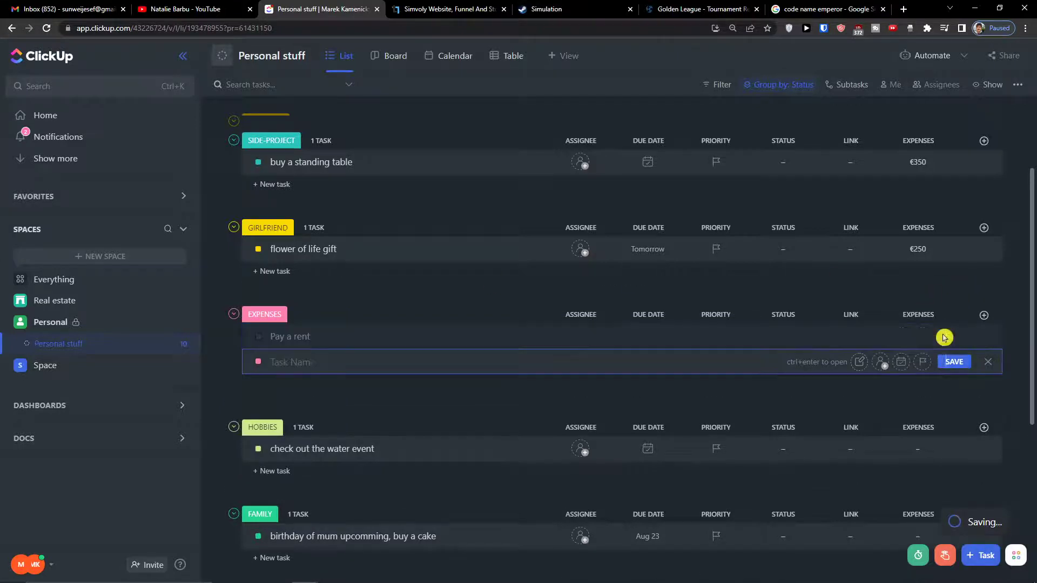
left_click(906, 335)
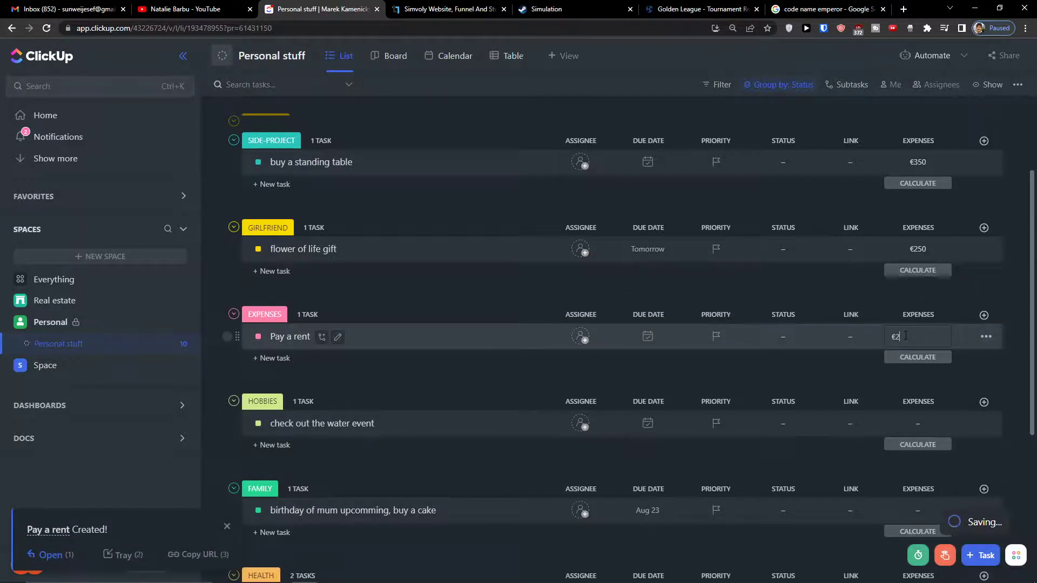
key("Return")
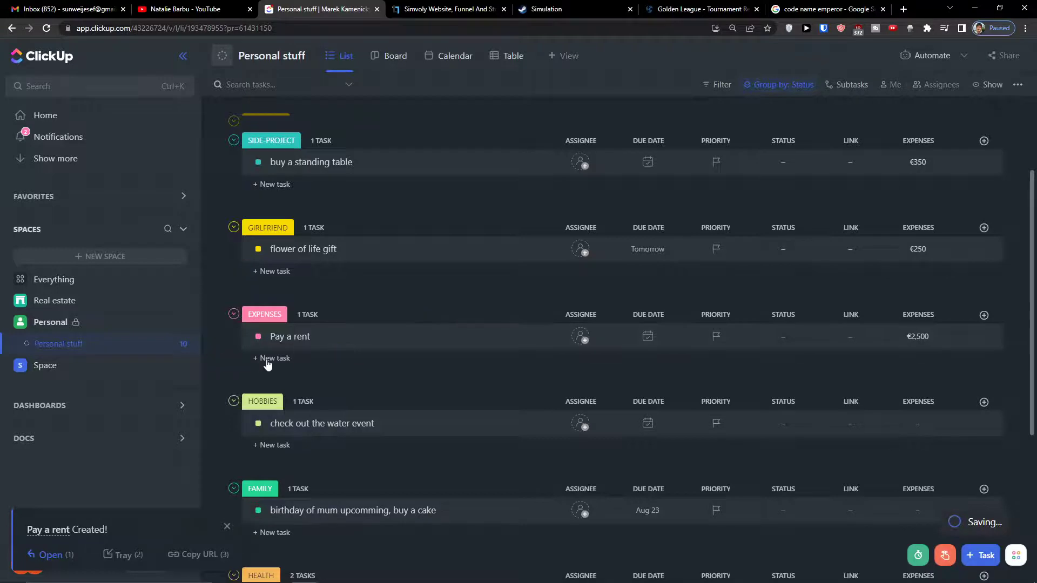
Add the task "pay a telecomunication" under EXPENSES
left_click(273, 359)
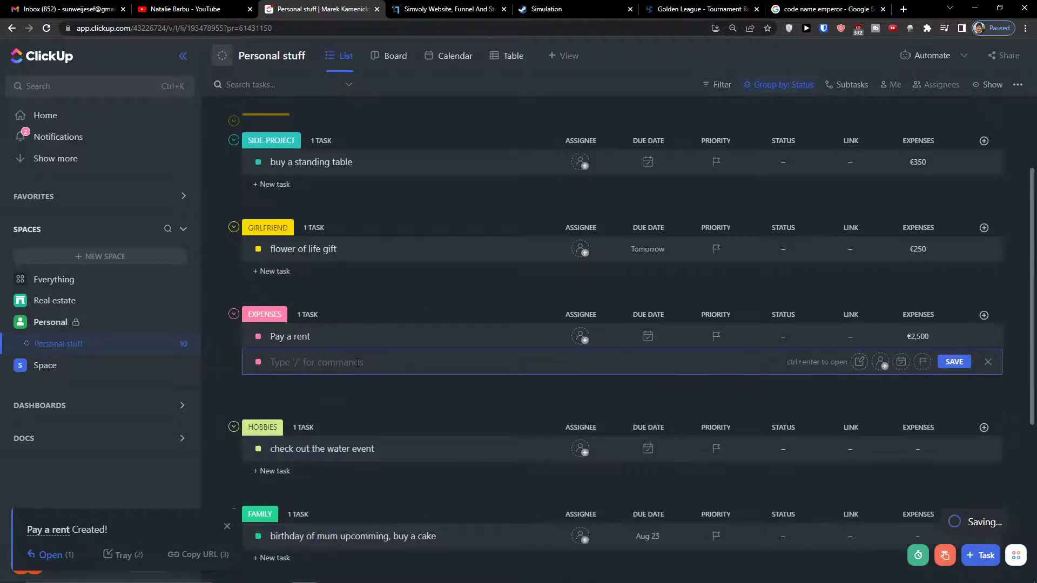
type("pa")
key("BackSpace")
key("BackSpace")
key("BackSpace")
key("BackSpace")
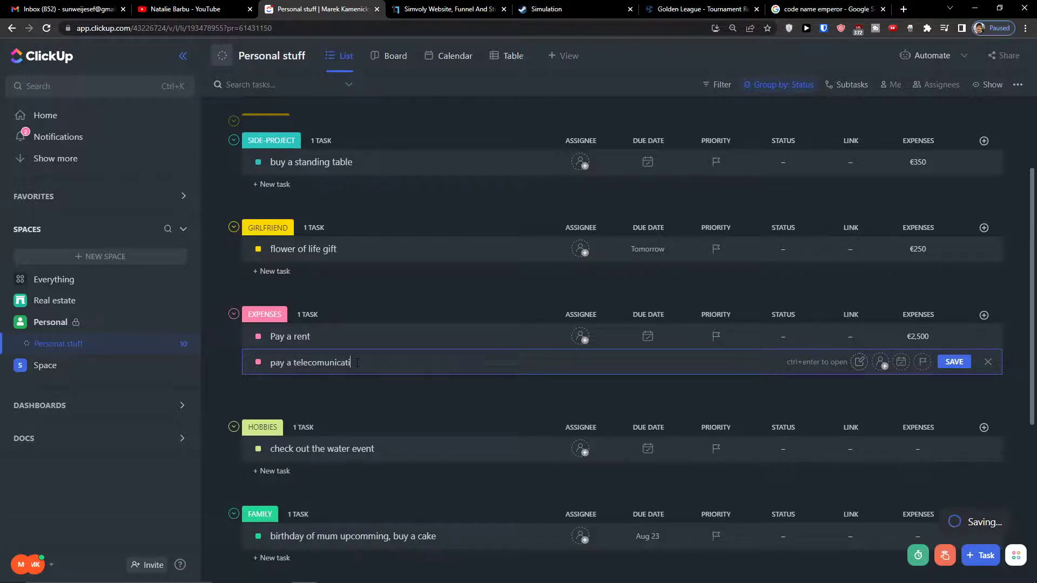
key("Return")
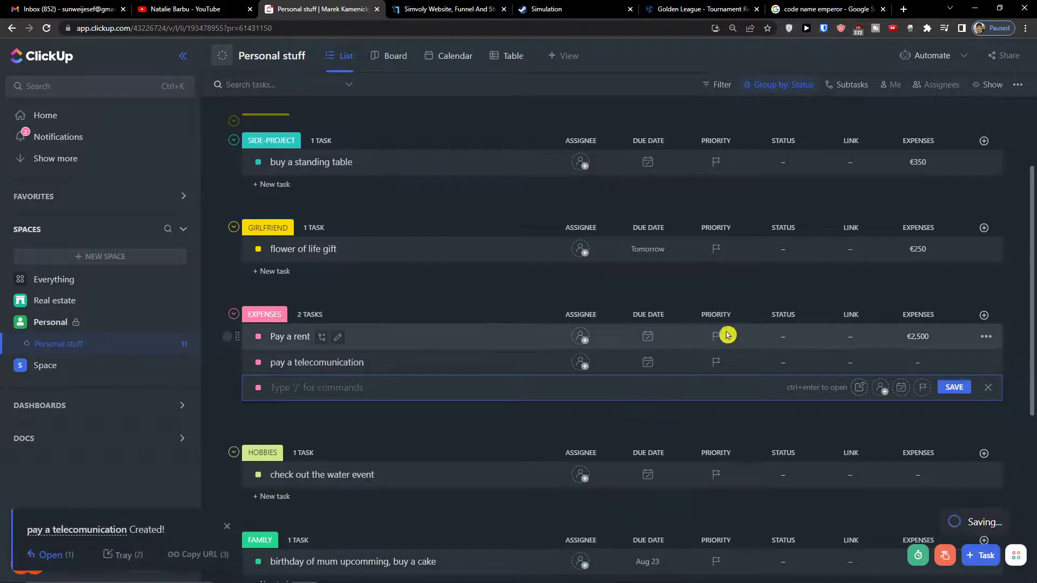
Set the due date of "Pay a rent" to 9/10/22, recurring monthly on the same day each month when closed
left_click(648, 337)
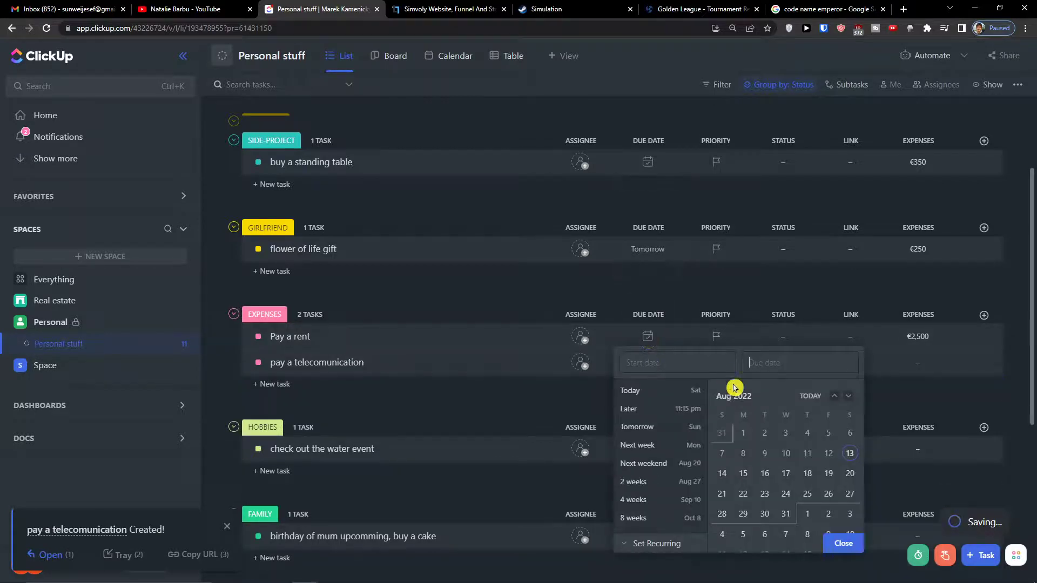
scroll(786, 476, "down", 2)
scroll(787, 462, "up", 2)
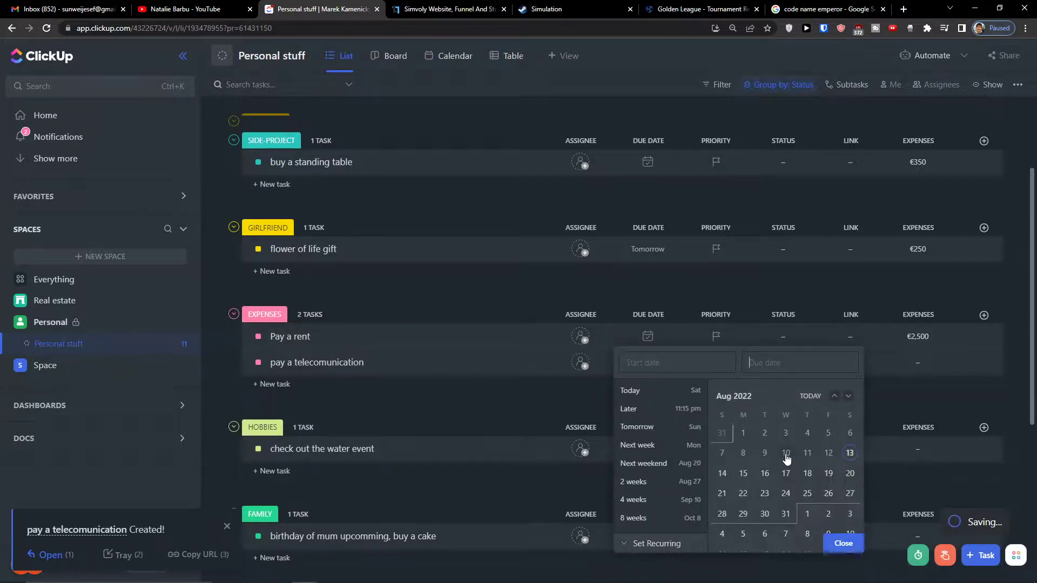
scroll(802, 531, "down", 4)
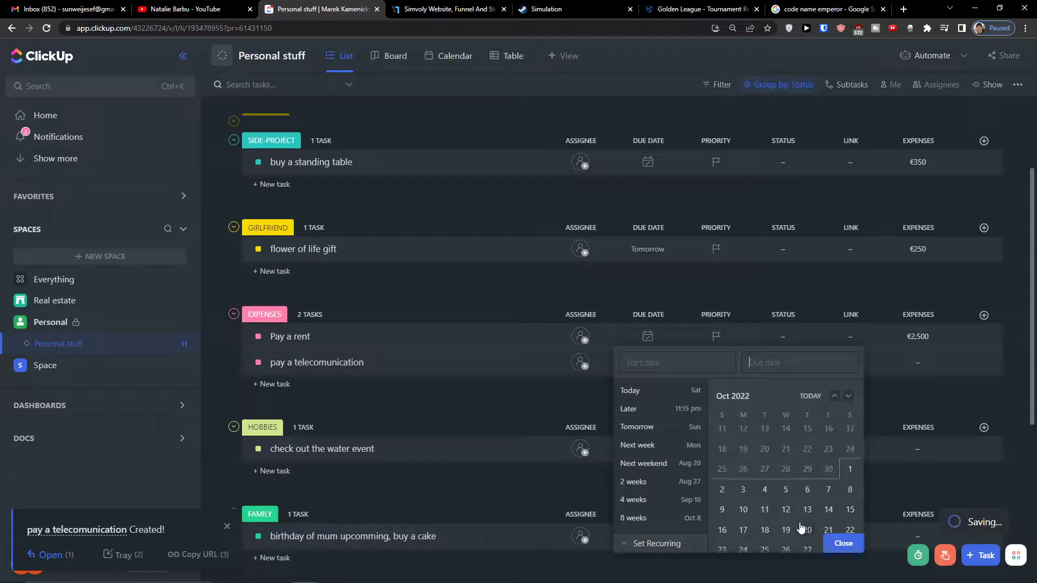
scroll(804, 510, "up", 2)
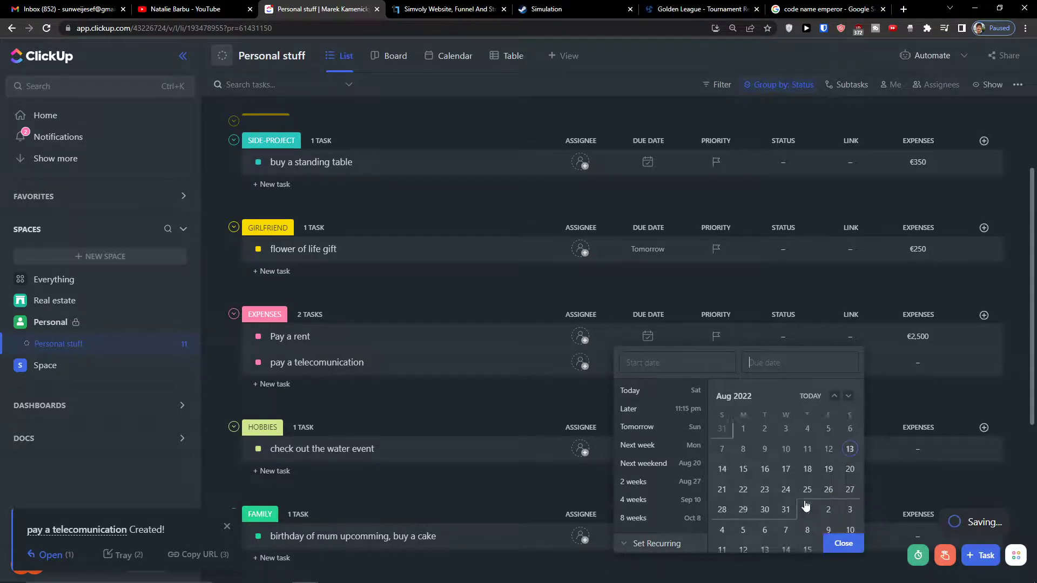
left_click(849, 396)
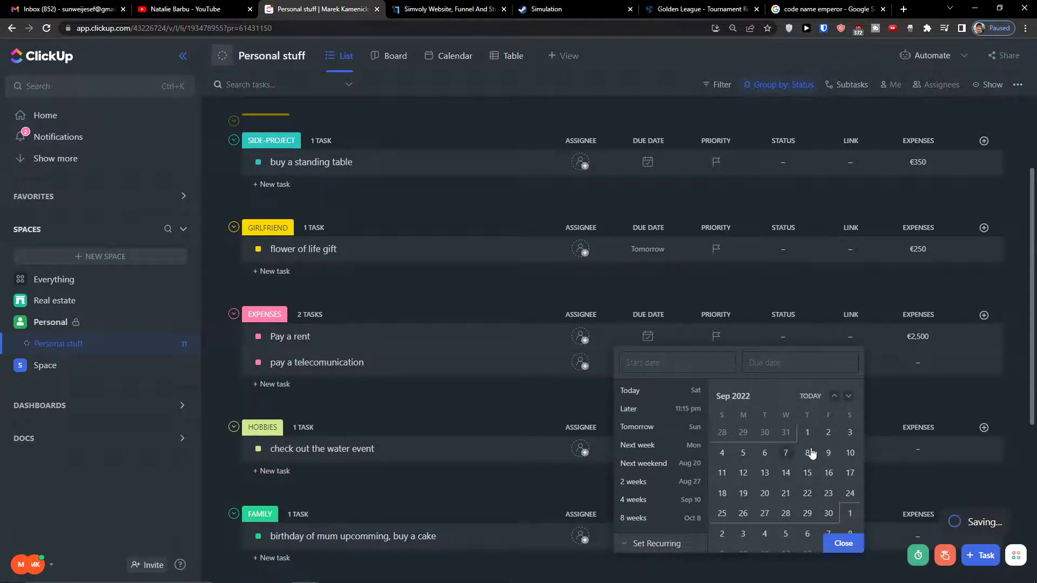
left_click(847, 453)
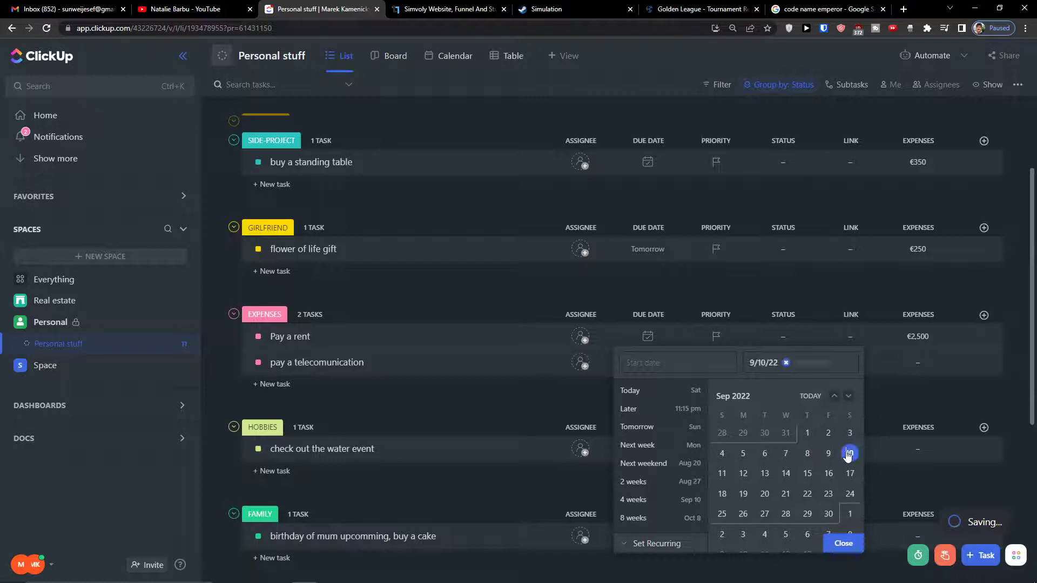
left_click(661, 543)
left_click(686, 417)
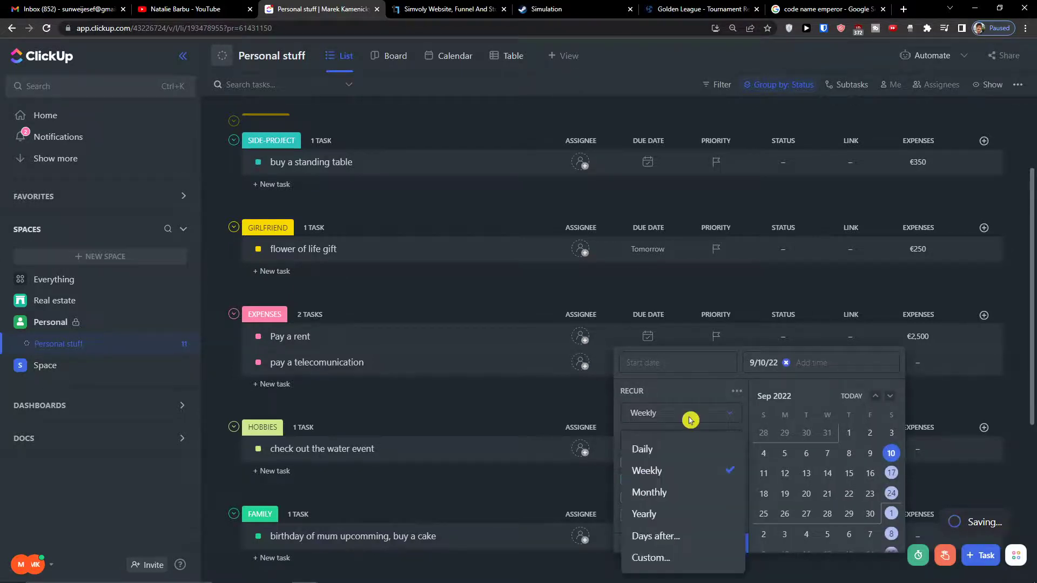
left_click(668, 493)
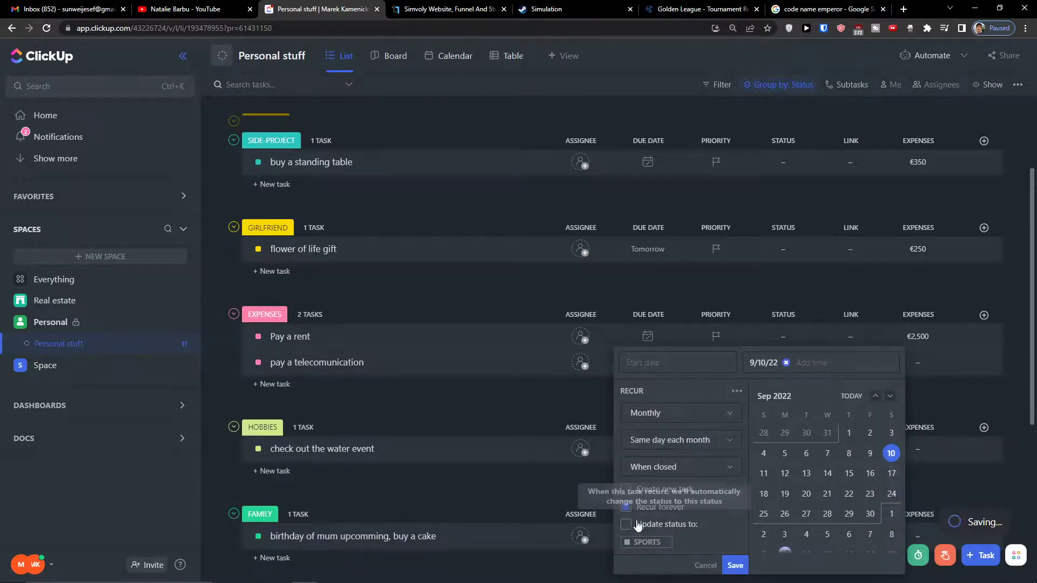
left_click(735, 565)
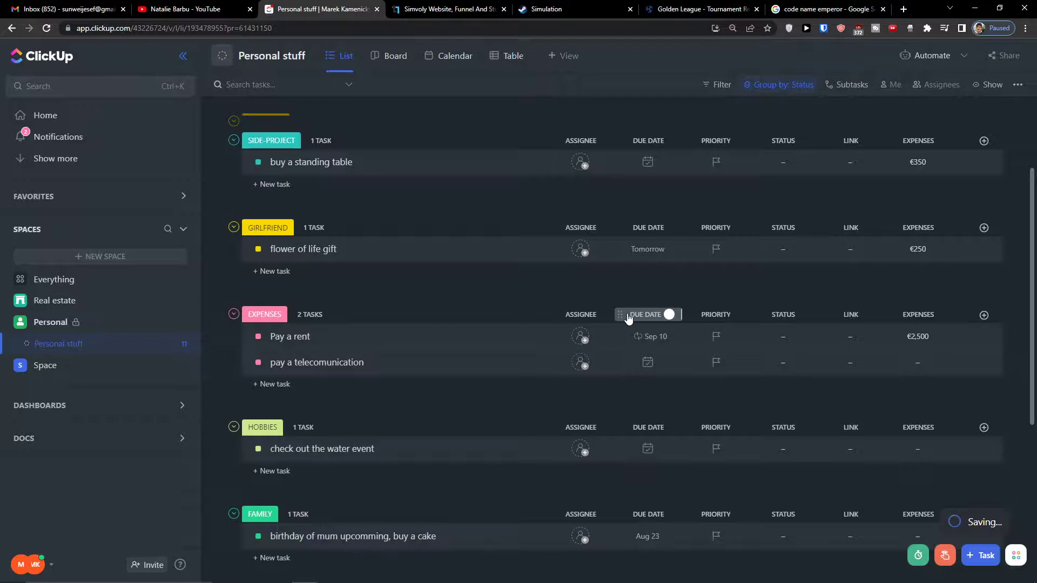
Look over the tasks, due dates and expenses in every status group of the Personal stuff list
scroll(594, 298, "up", 3)
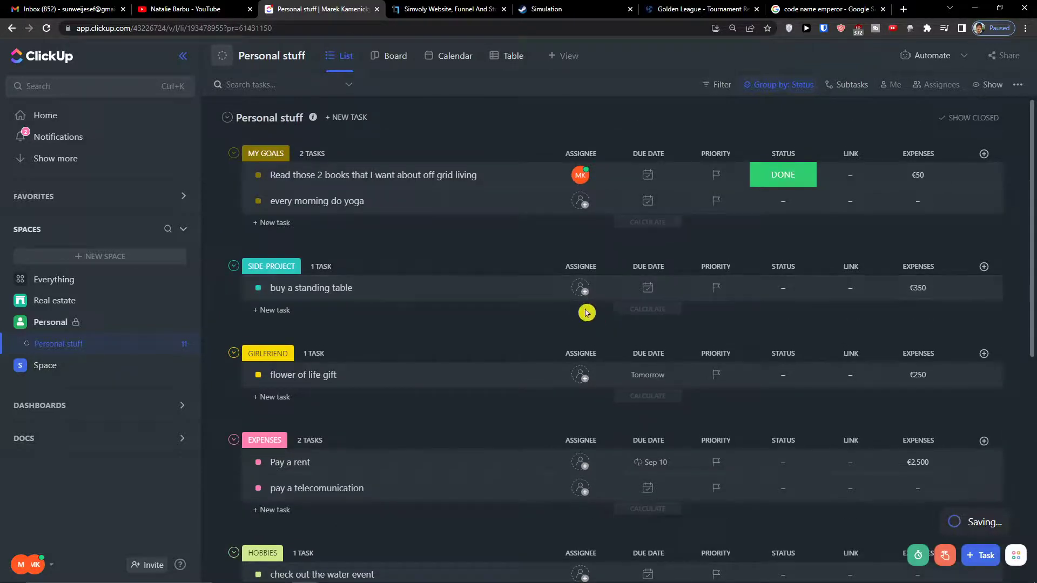
scroll(589, 316, "down", 3)
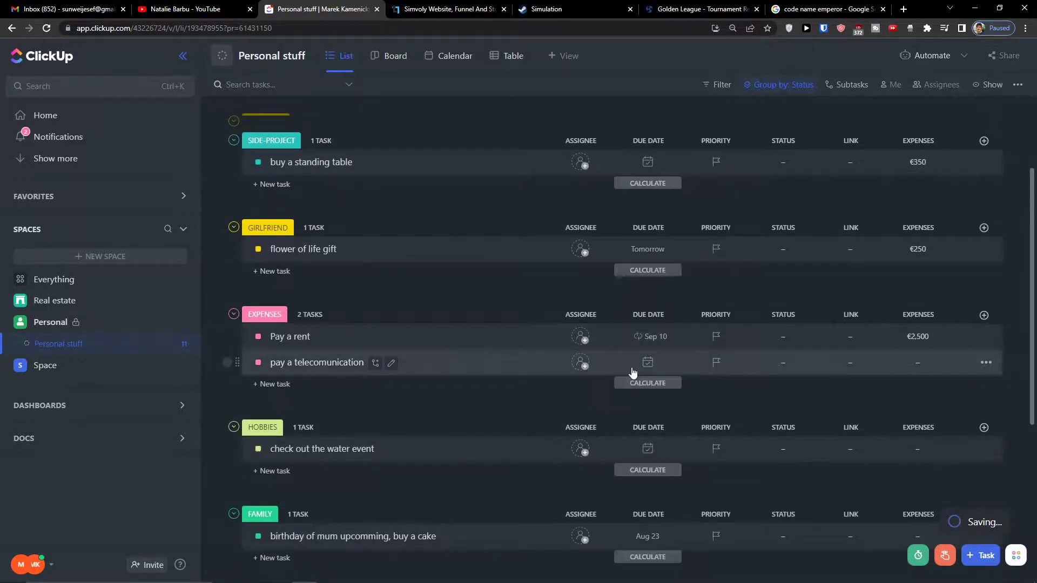
scroll(616, 378, "down", 3)
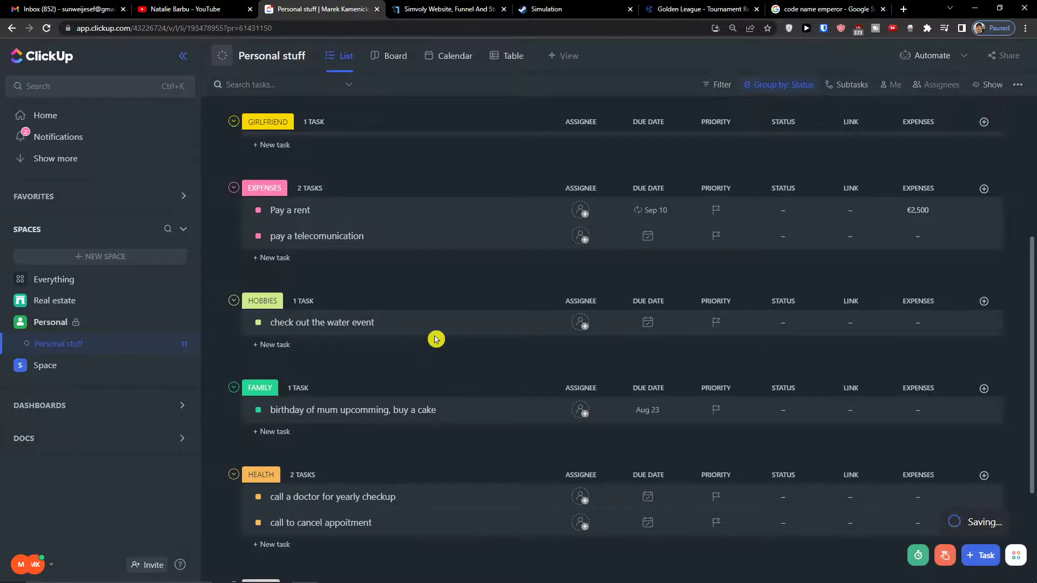
scroll(437, 339, "up", 4)
scroll(437, 339, "down", 7)
scroll(439, 338, "up", 7)
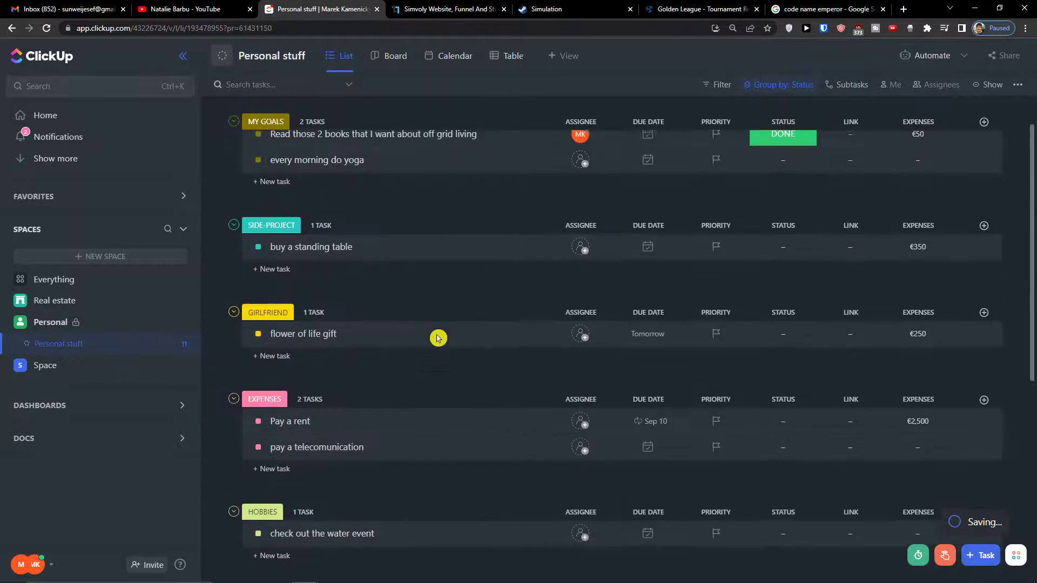
scroll(438, 338, "up", 1)
scroll(438, 337, "down", 7)
scroll(303, 449, "up", 7)
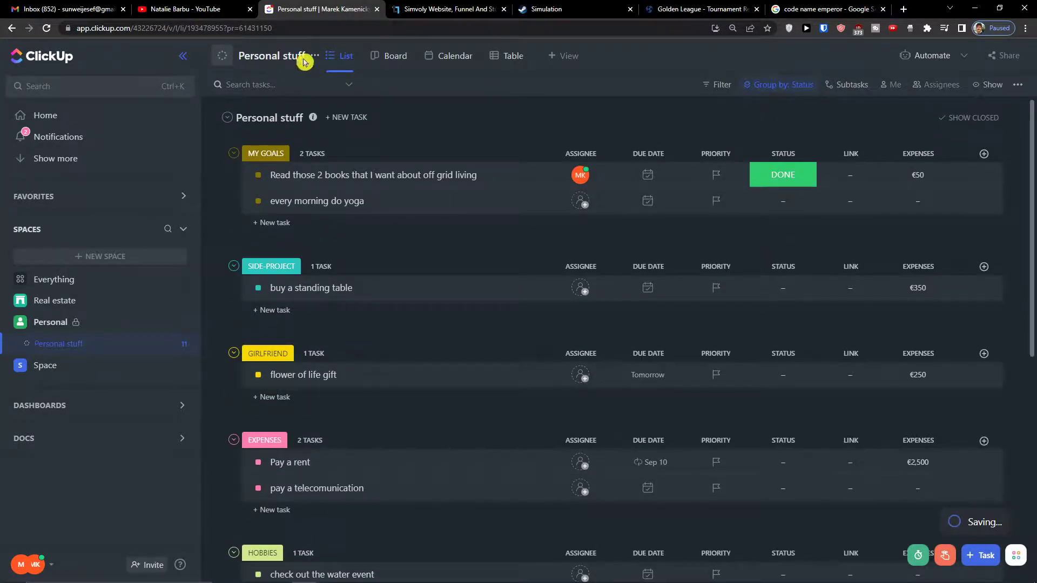
Add an active status named "WORK IN/OUT HOUSE" to the Personal stuff list, colour it orange, and save the statuses
left_click(313, 56)
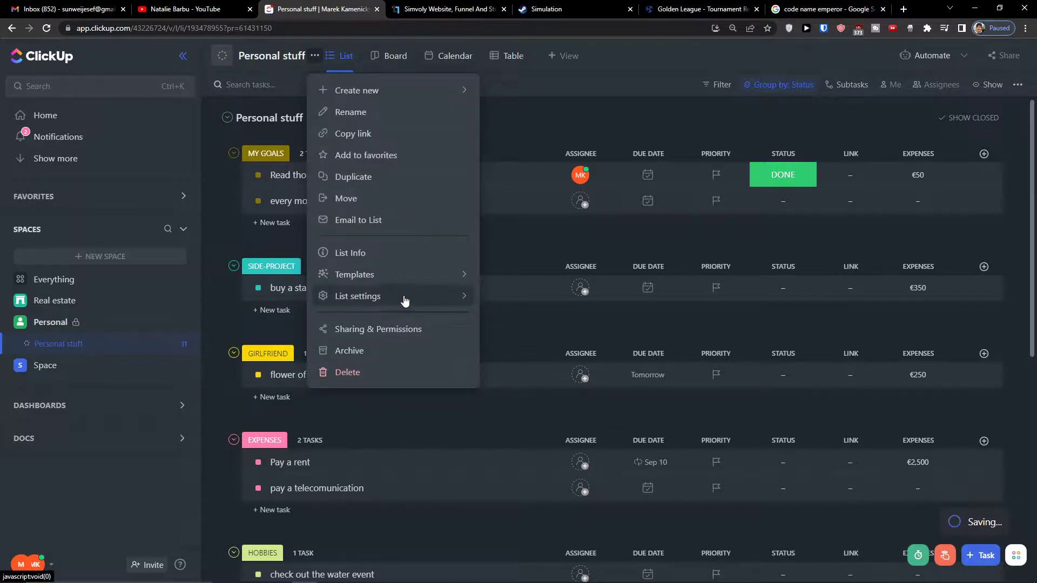
mouse_move(415, 303)
left_click(510, 351)
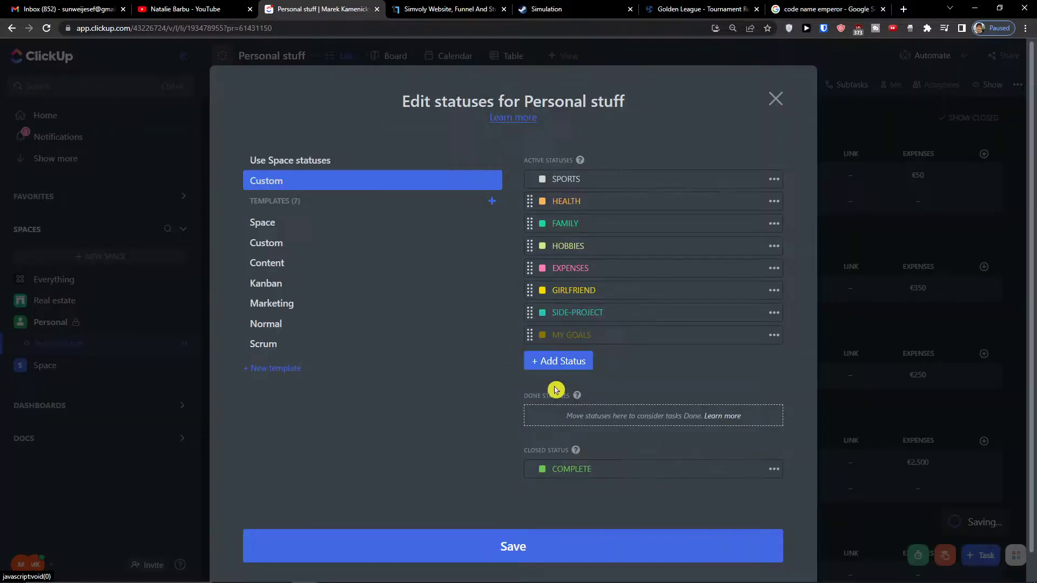
left_click(557, 361)
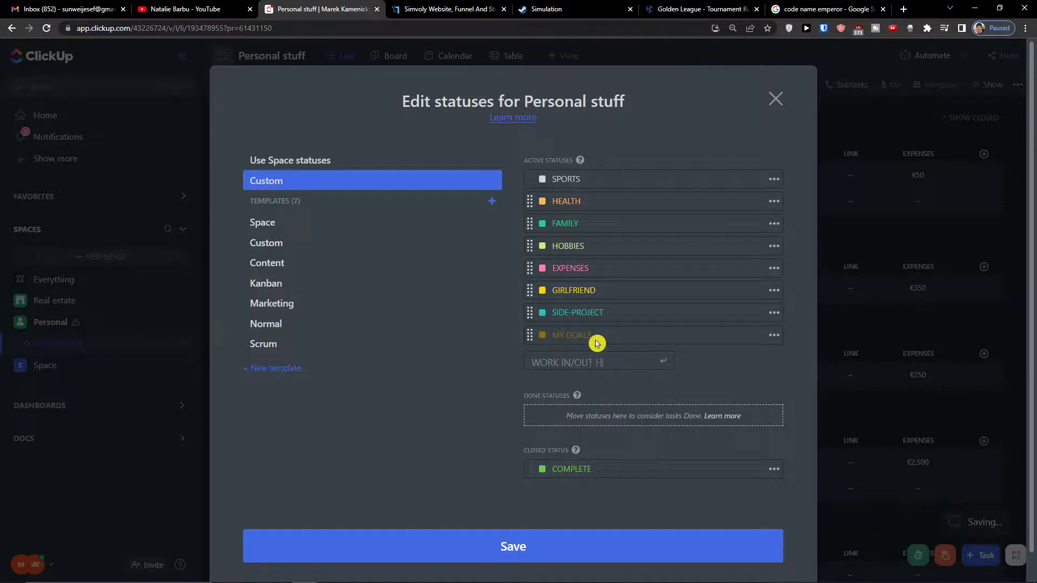
left_click(537, 385)
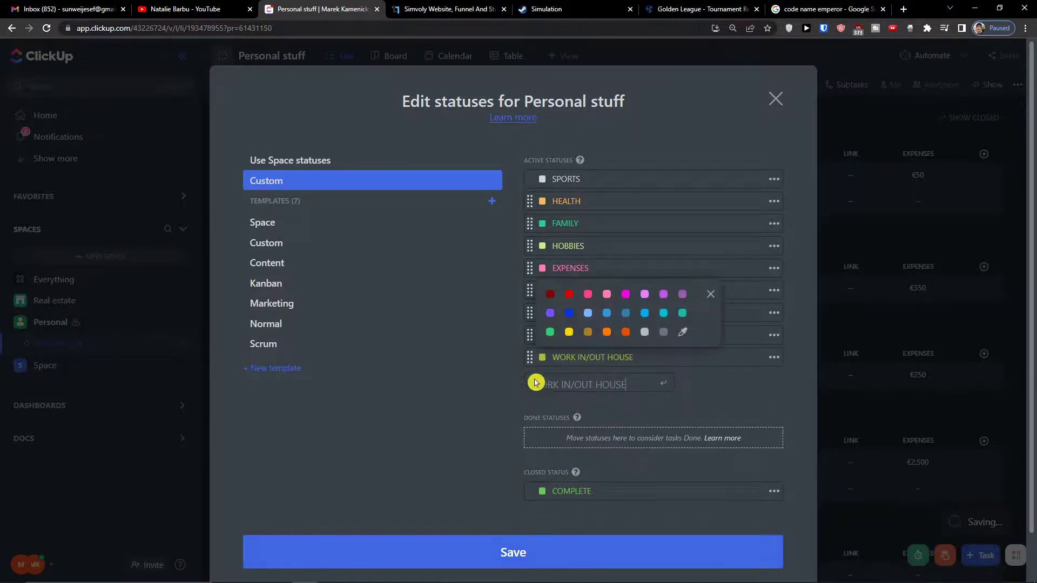
left_click(606, 332)
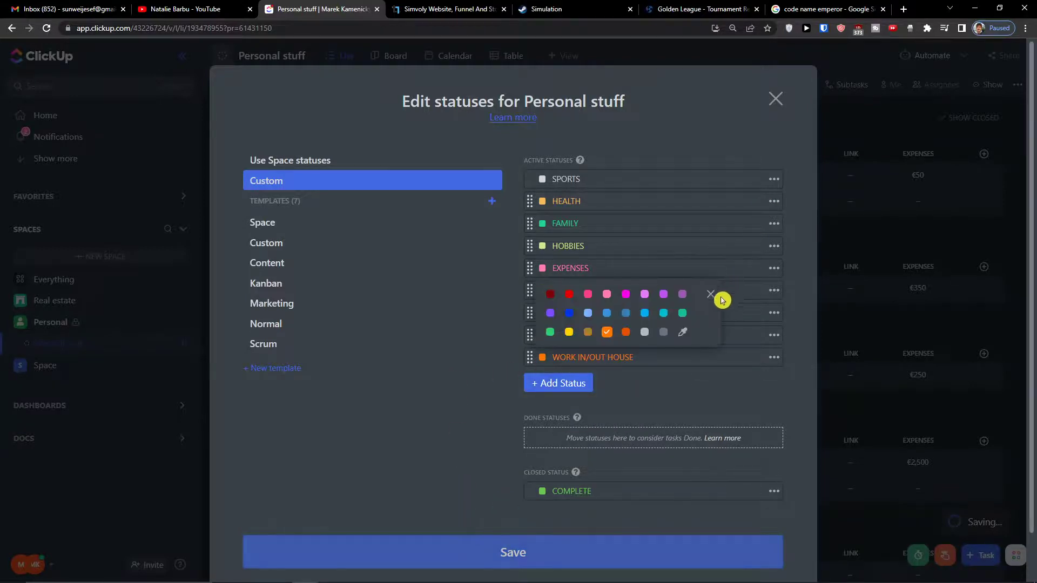
left_click(699, 301)
left_click_drag(537, 362, 42, 32)
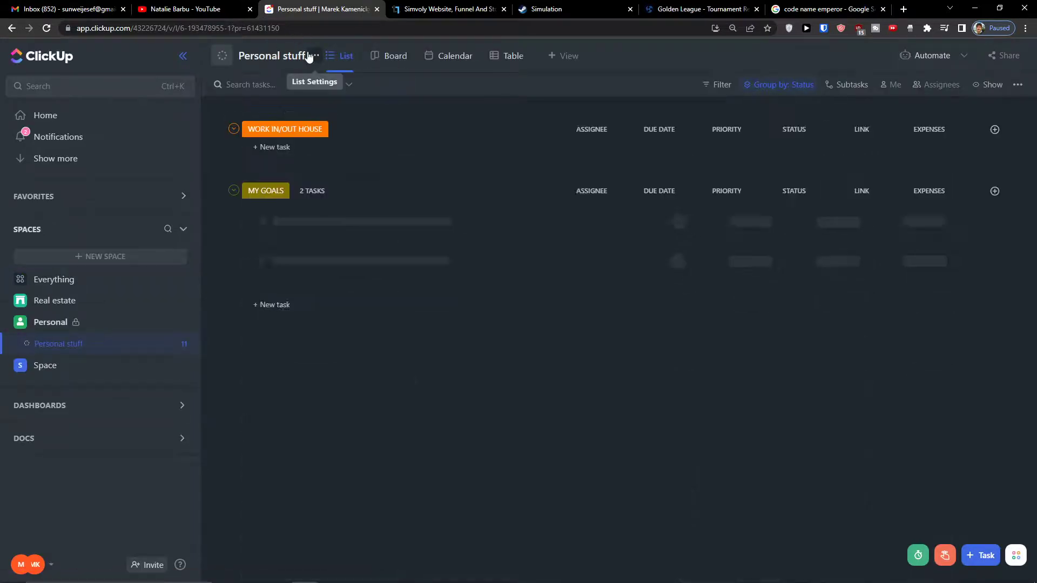
Move the WORK IN/OUT HOUSE status between EXPENSES and GIRLFRIEND in the list's active statuses and save the order
left_click(312, 56)
mouse_move(384, 292)
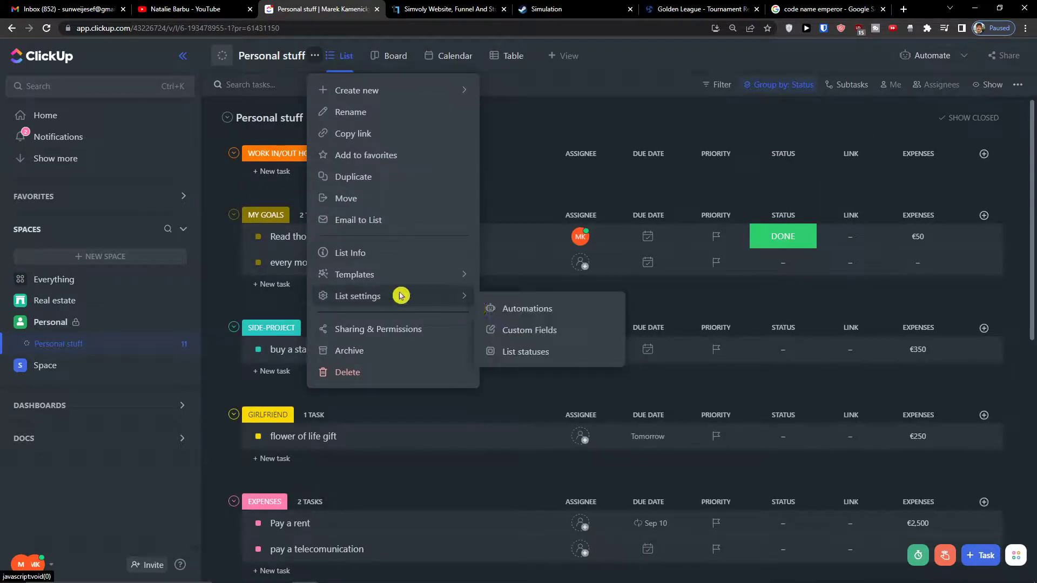
left_click(516, 350)
left_click_drag(530, 357, 527, 290)
left_click(465, 554)
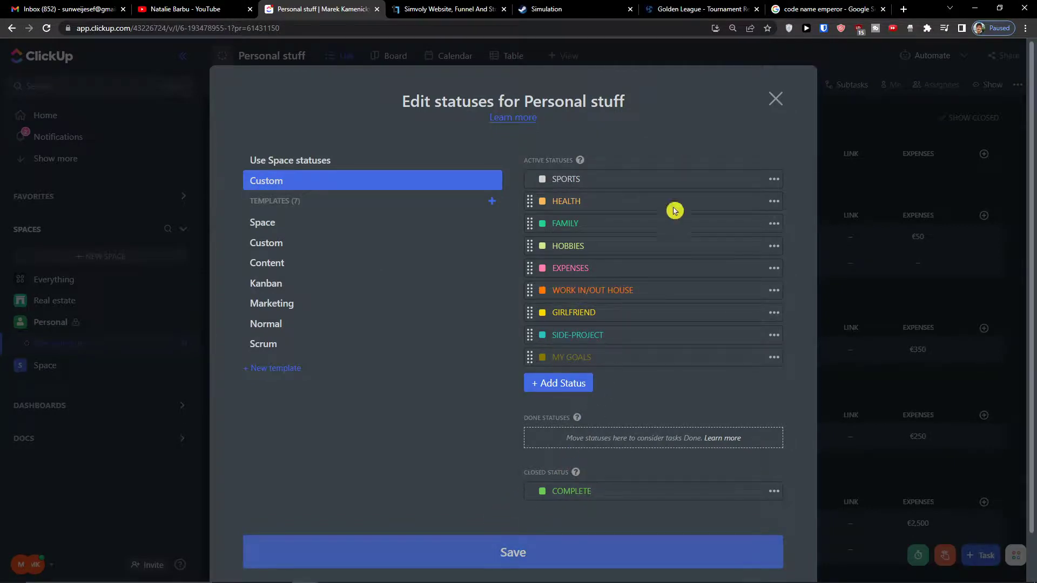
left_click(777, 99)
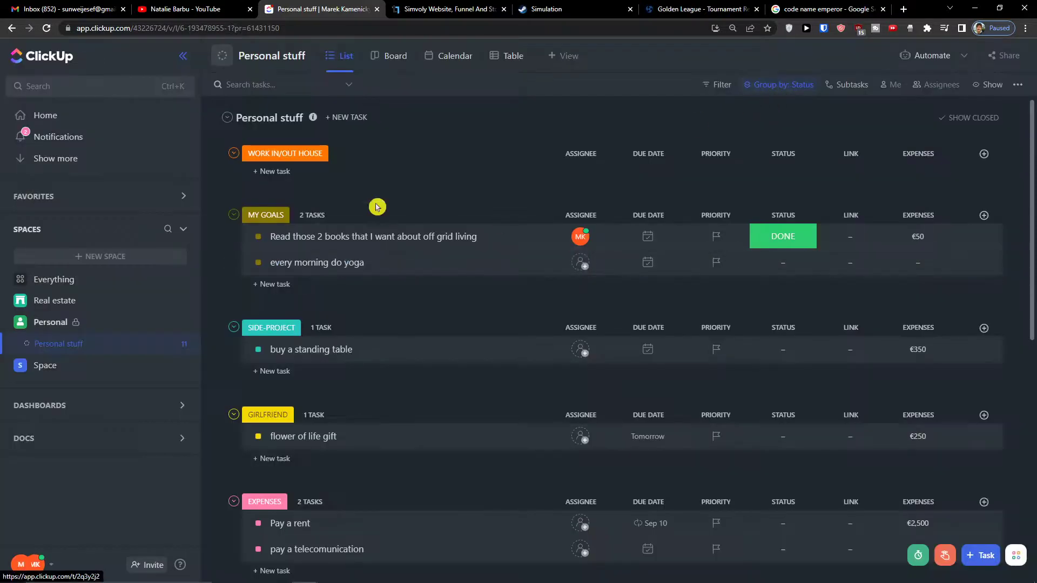
Add the task "Repair a car" under WORK IN/OUT HOUSE
scroll(384, 178, "down", 3)
left_click(286, 333)
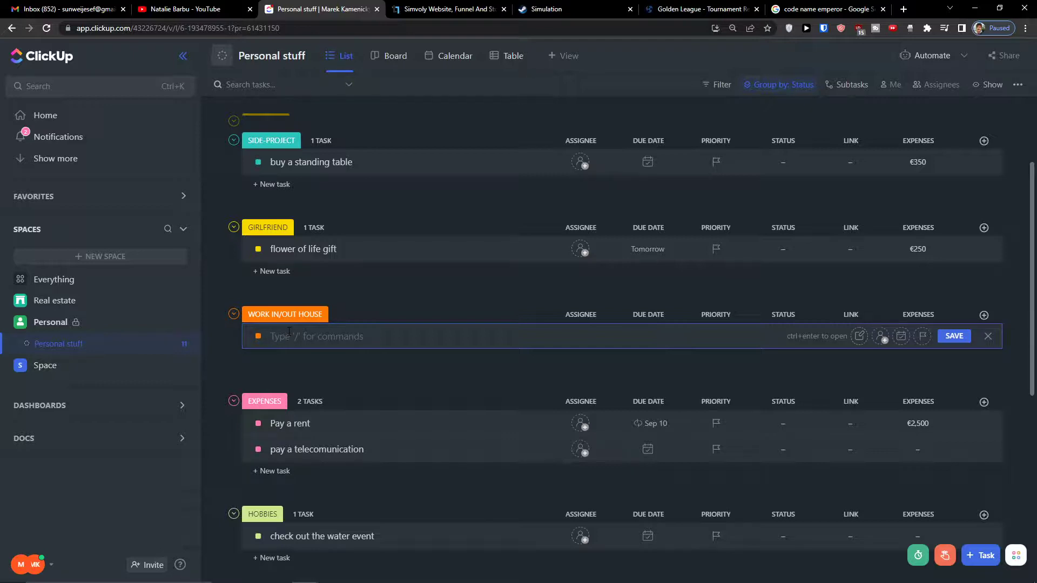
type("Repair a car")
key("Return")
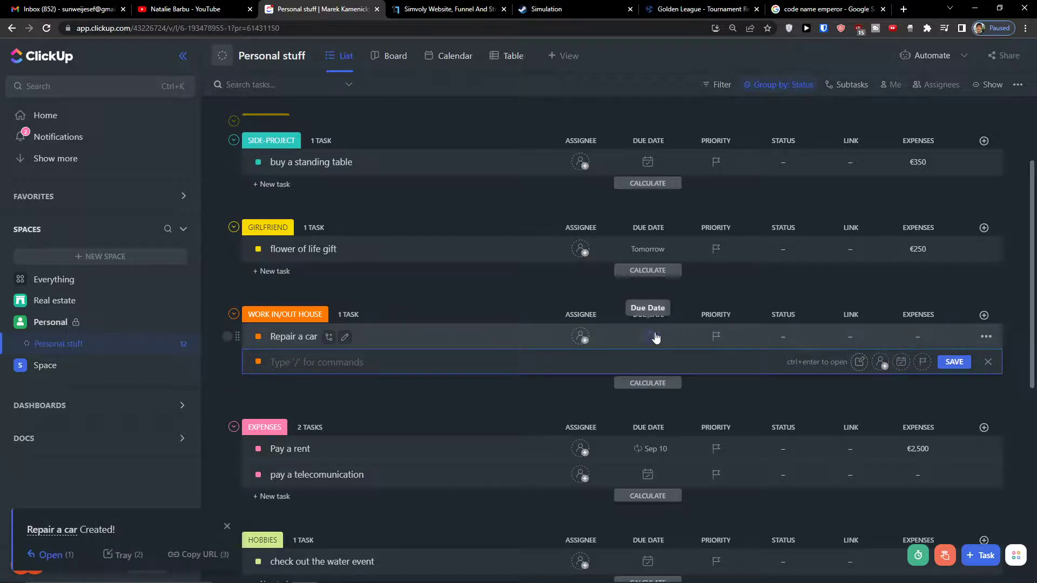
Set the Status of "Repair a car" to WORKING ON IT and enter €150 as its expense
left_click(789, 337)
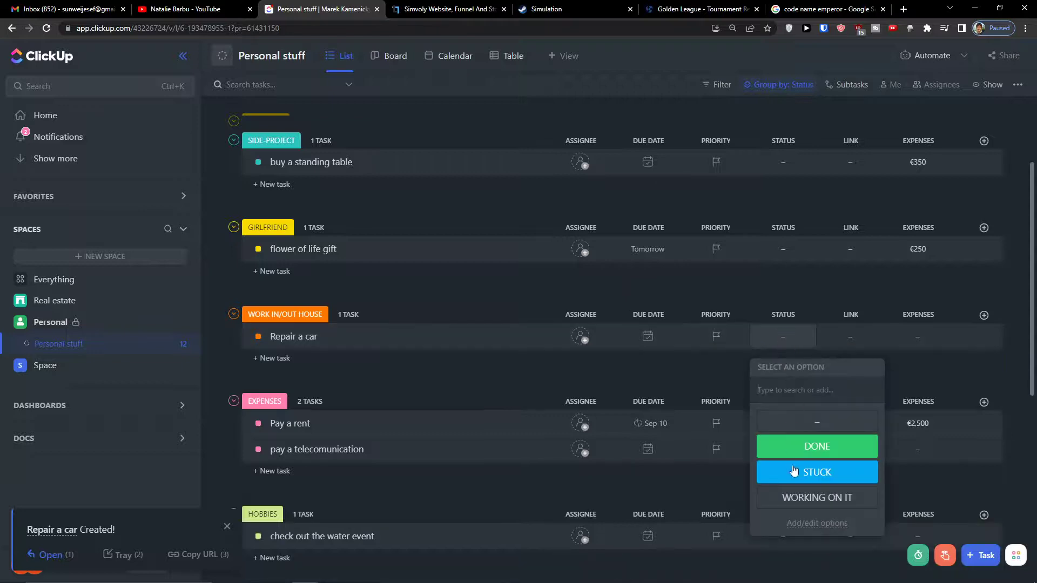
left_click(783, 500)
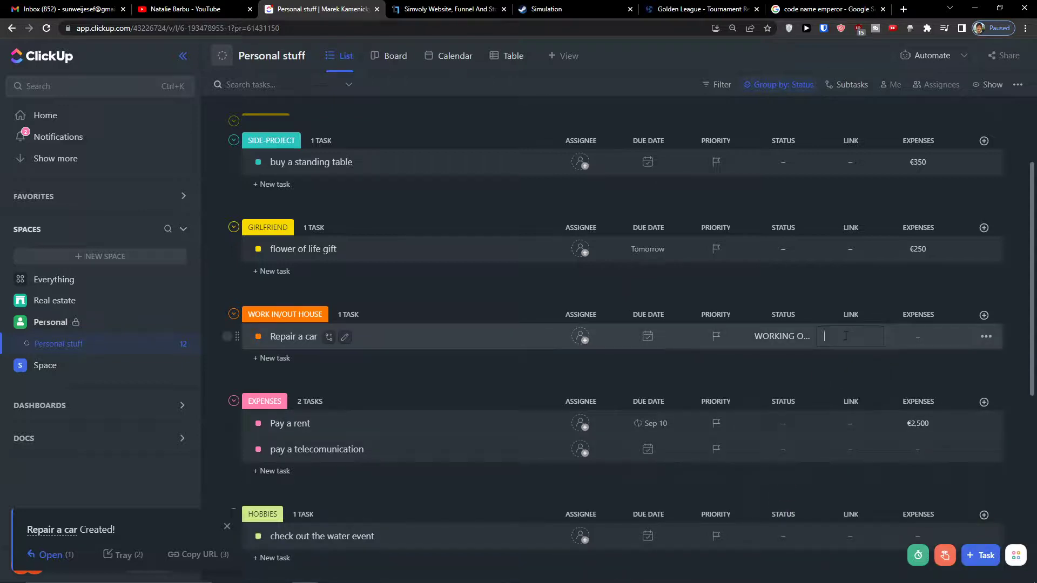
left_click(925, 343)
type("150")
key("Return")
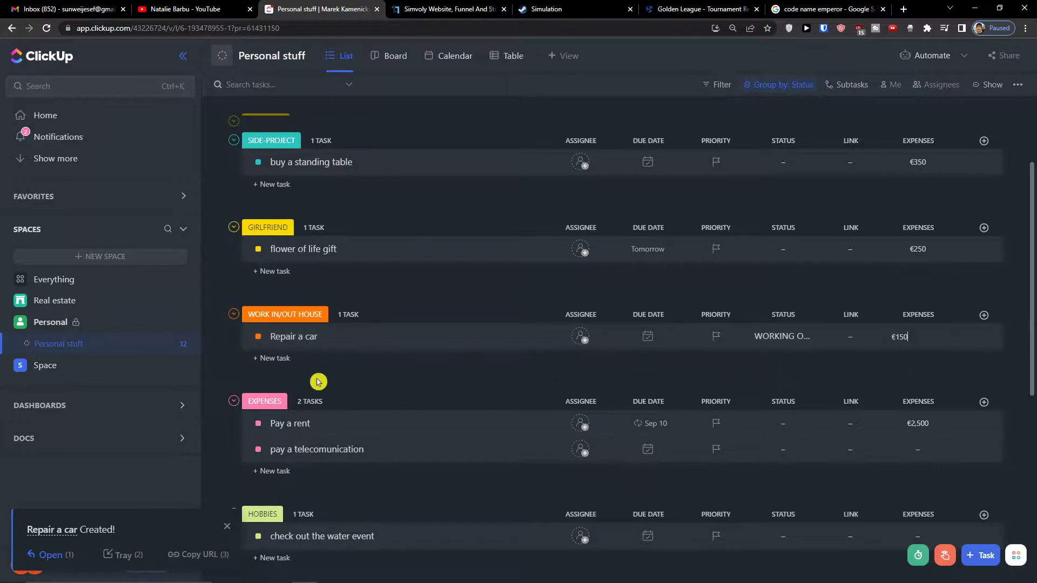
Add the task "clean a car" under WORK IN/OUT HOUSE
left_click(276, 361)
type("clean a car")
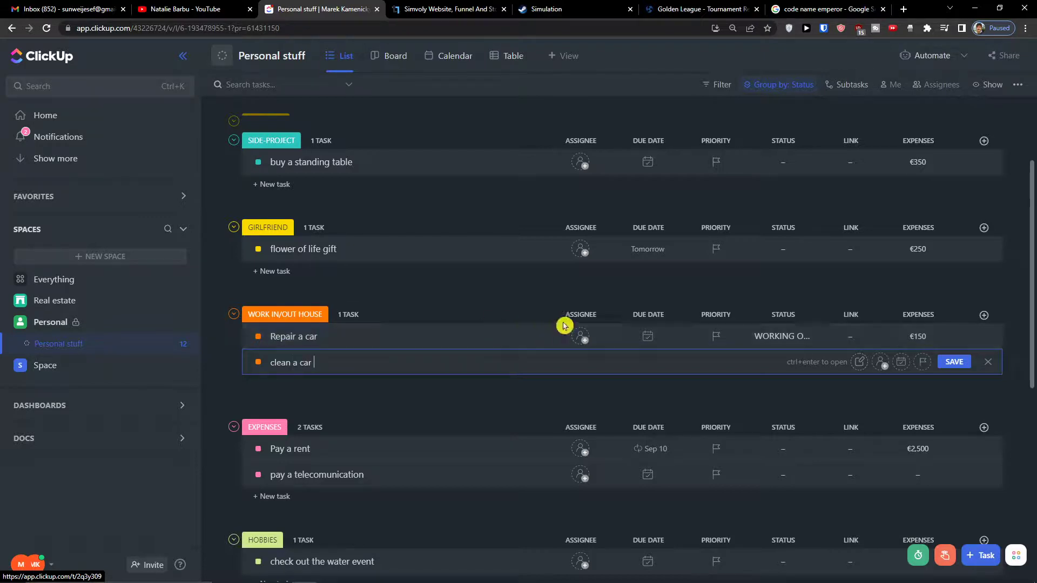
left_click(952, 361)
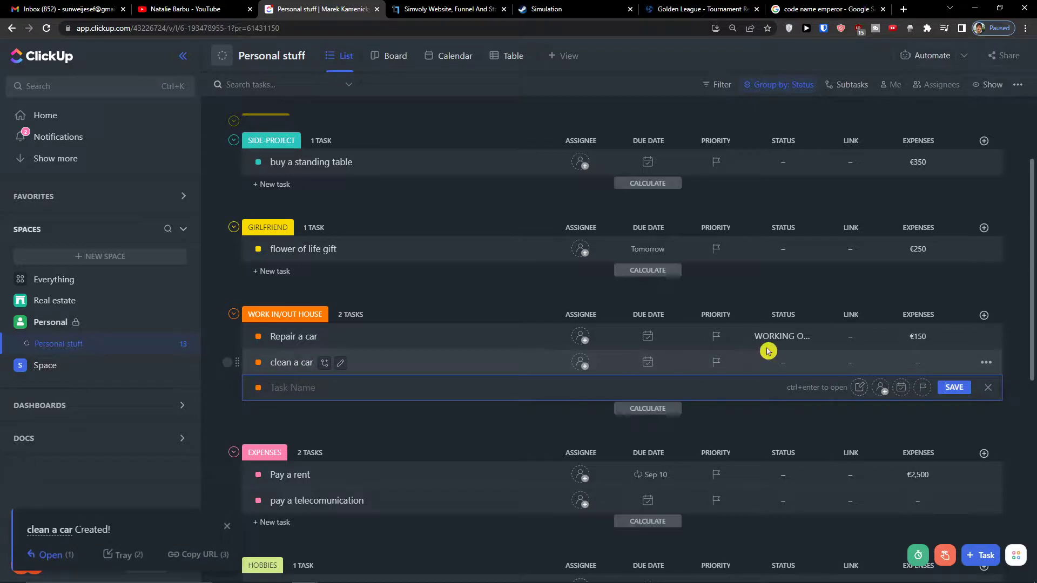
left_click(918, 363)
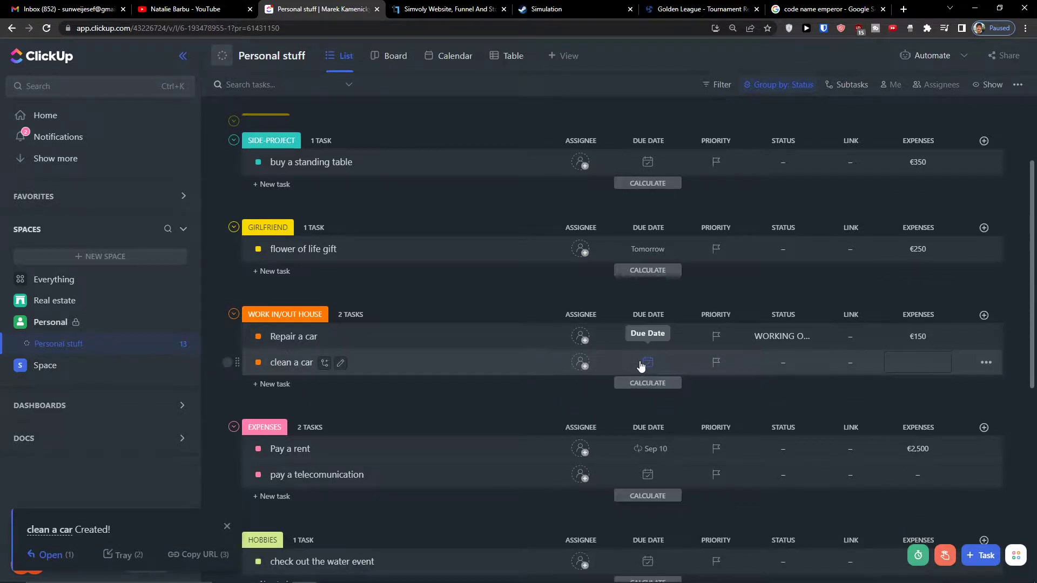
Set the Status of "every morning do yoga" under MY GOALS to WORKING ON IT
scroll(427, 341, "down", 2)
scroll(436, 342, "up", 4)
scroll(436, 342, "down", 10)
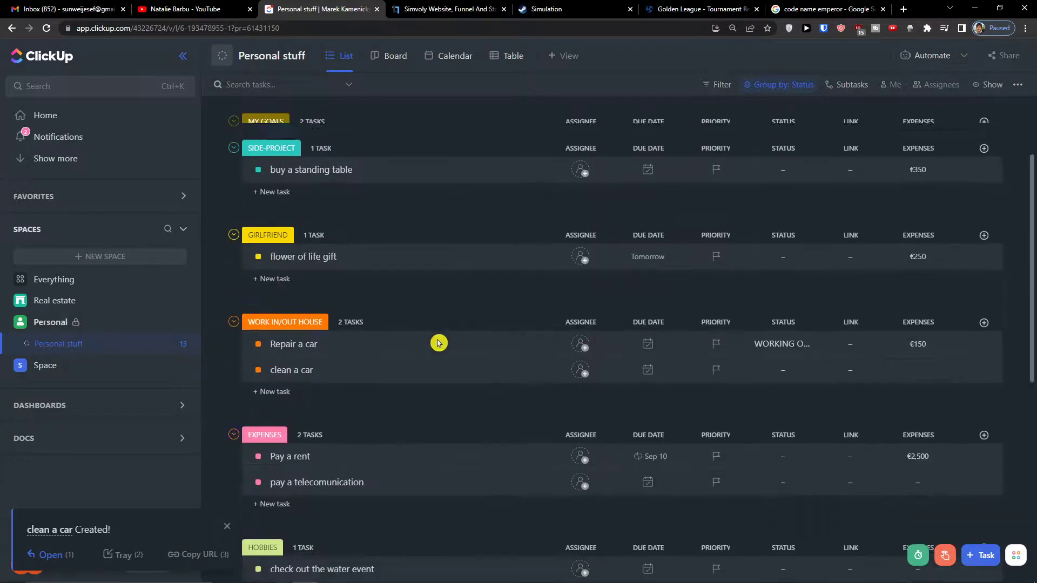
scroll(453, 336, "up", 9)
scroll(453, 336, "up", 2)
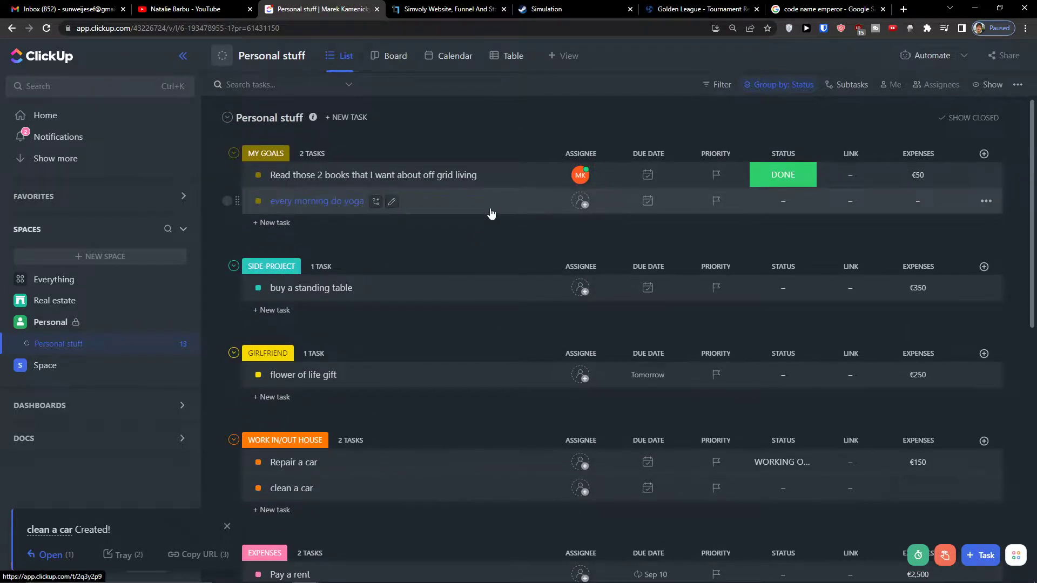
left_click(787, 201)
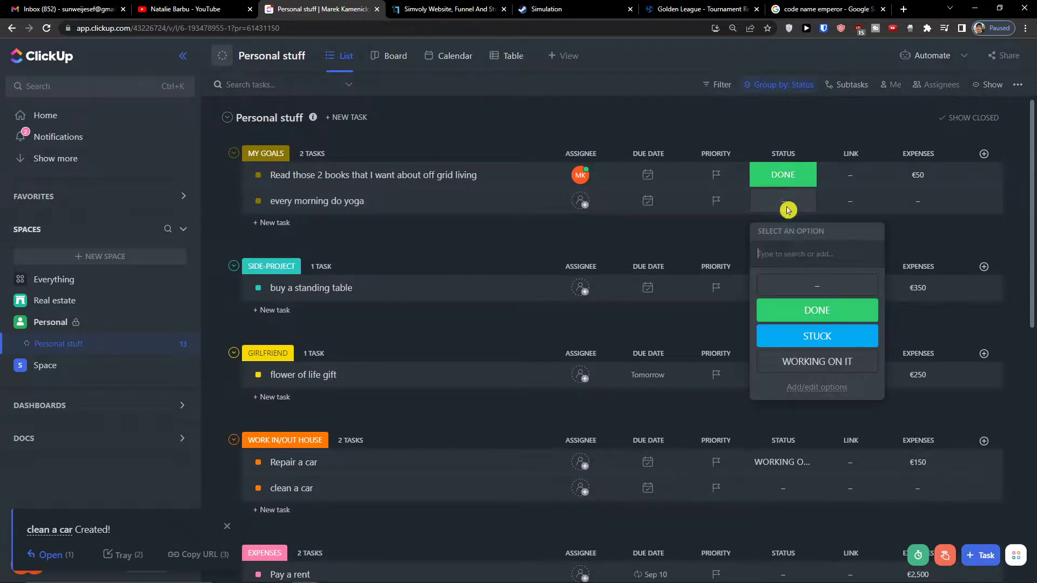
left_click(767, 359)
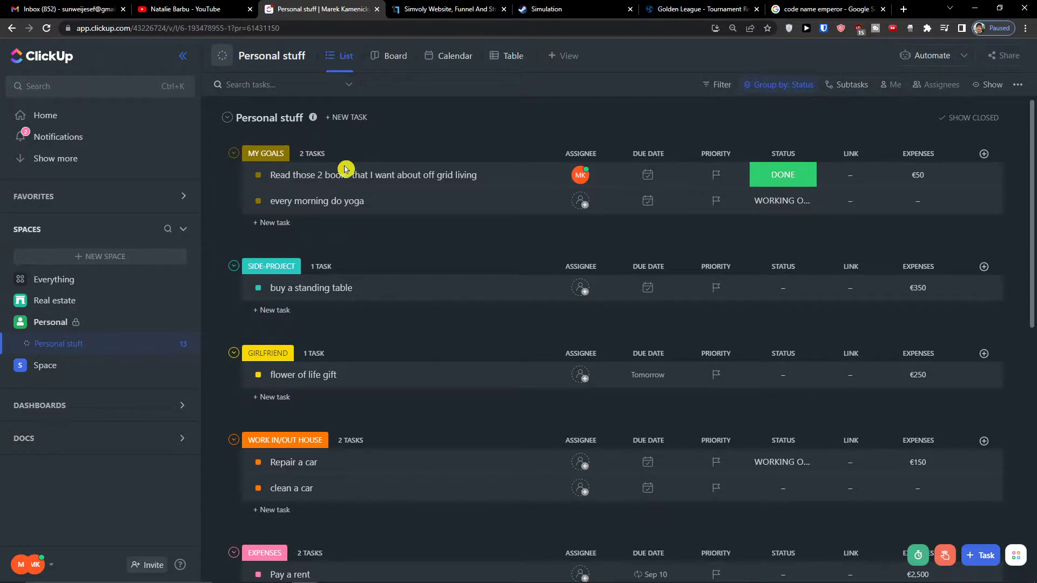
Collapse the SIDE-PROJECT, GIRLFRIEND, WORK IN/OUT HOUSE and EXPENSES groups
left_click(325, 181)
scroll(274, 346, "down", 10)
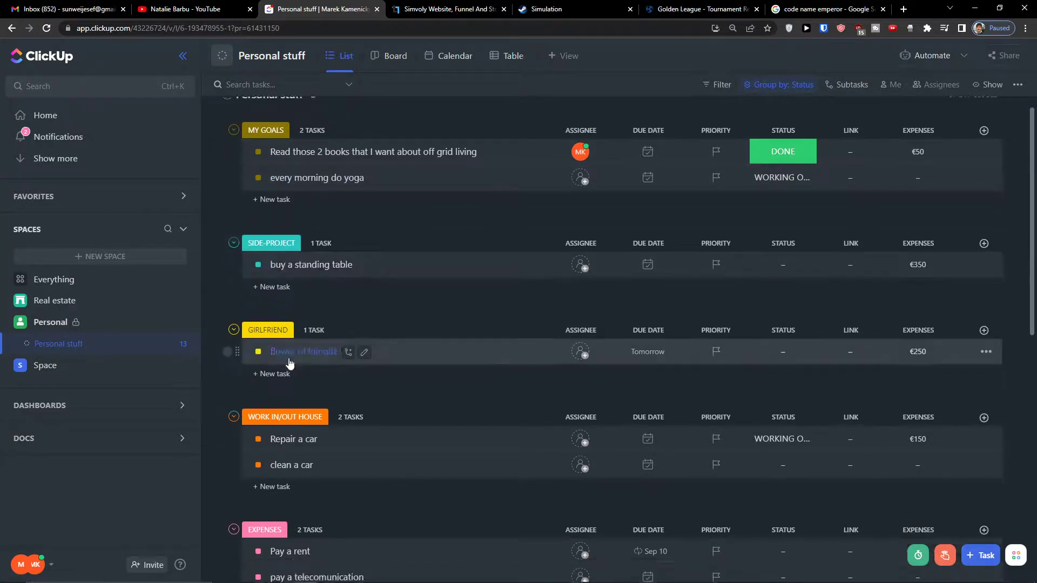
scroll(279, 378, "up", 10)
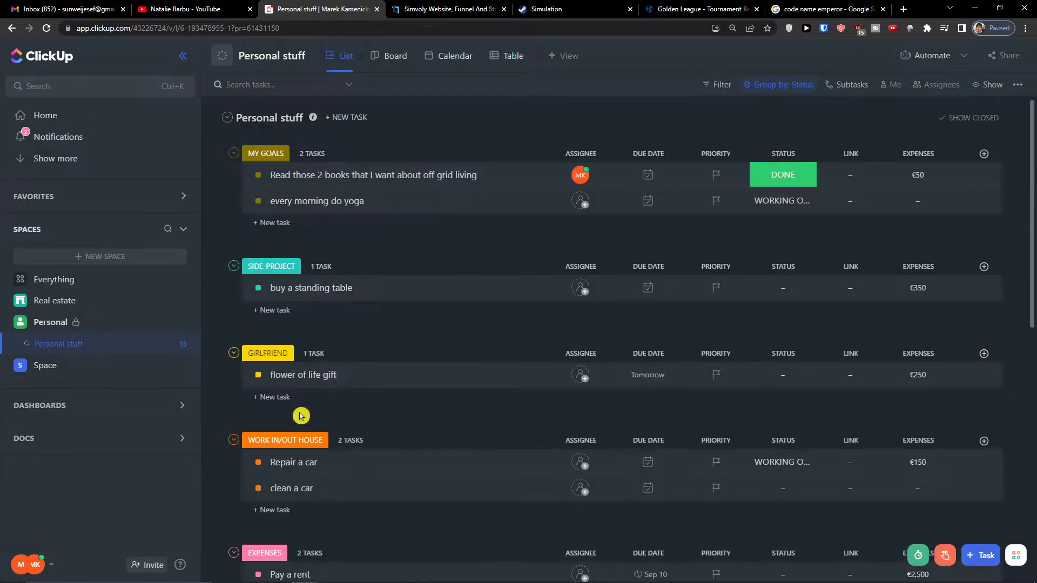
left_click(234, 265)
left_click(233, 334)
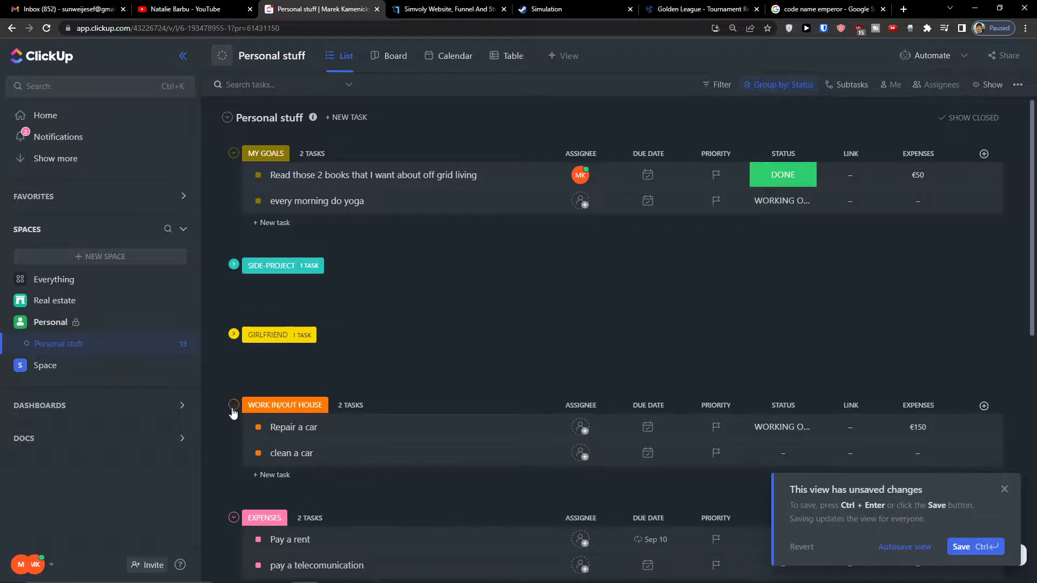
left_click(233, 405)
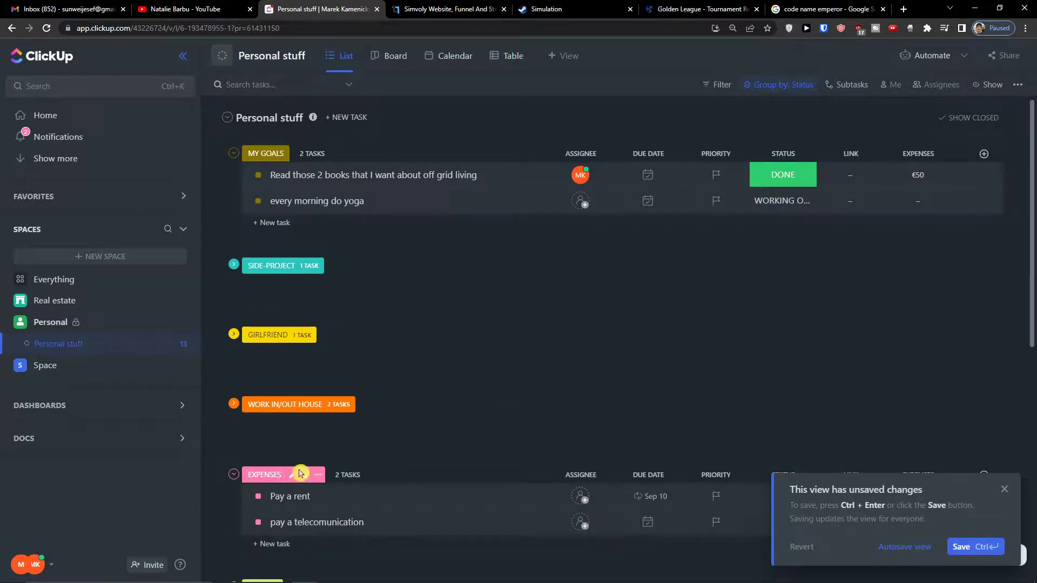
left_click(319, 475)
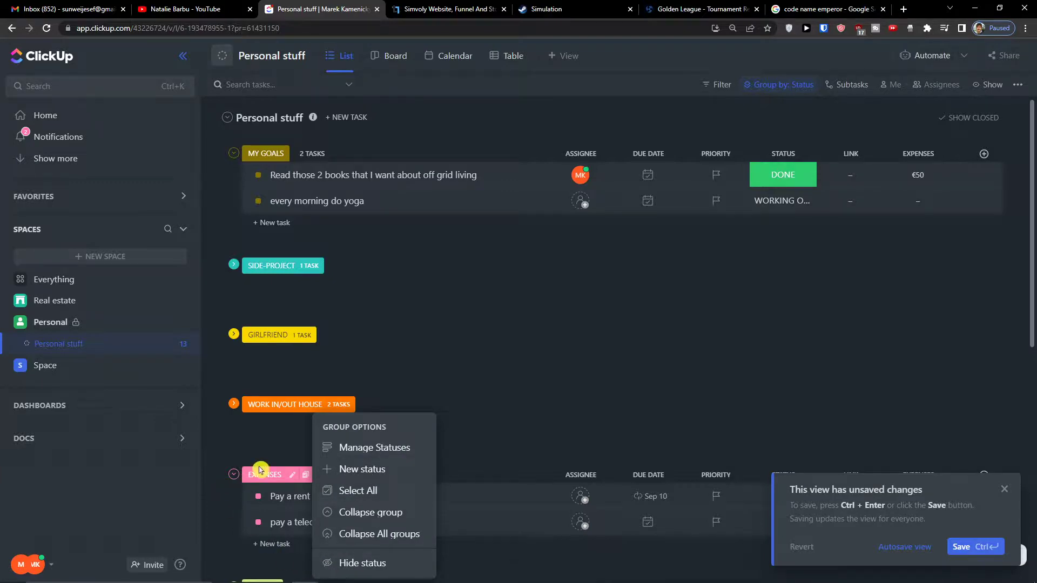
left_click(234, 475)
left_click(234, 476)
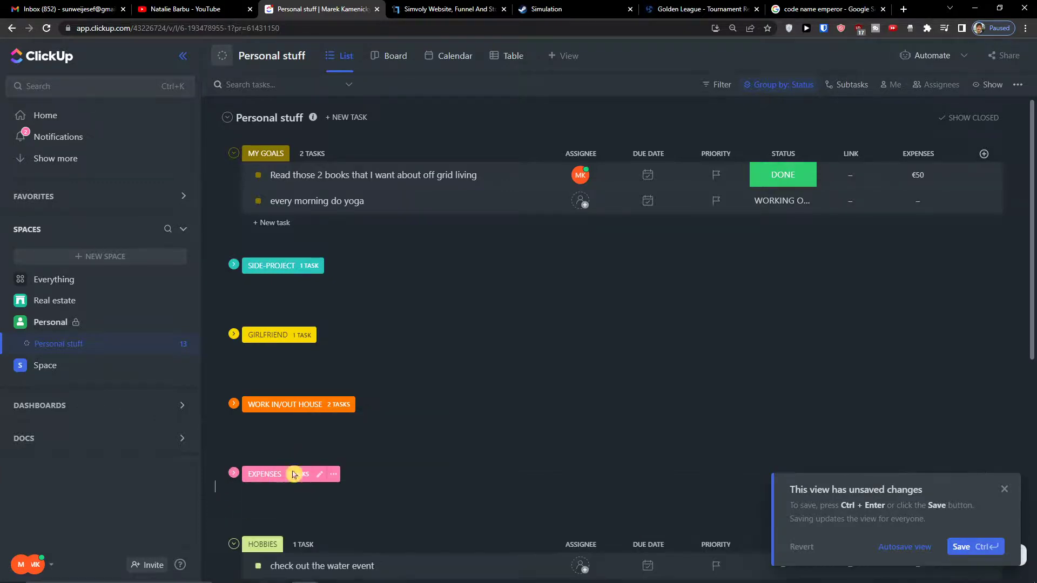
left_click(328, 475)
left_click(375, 468)
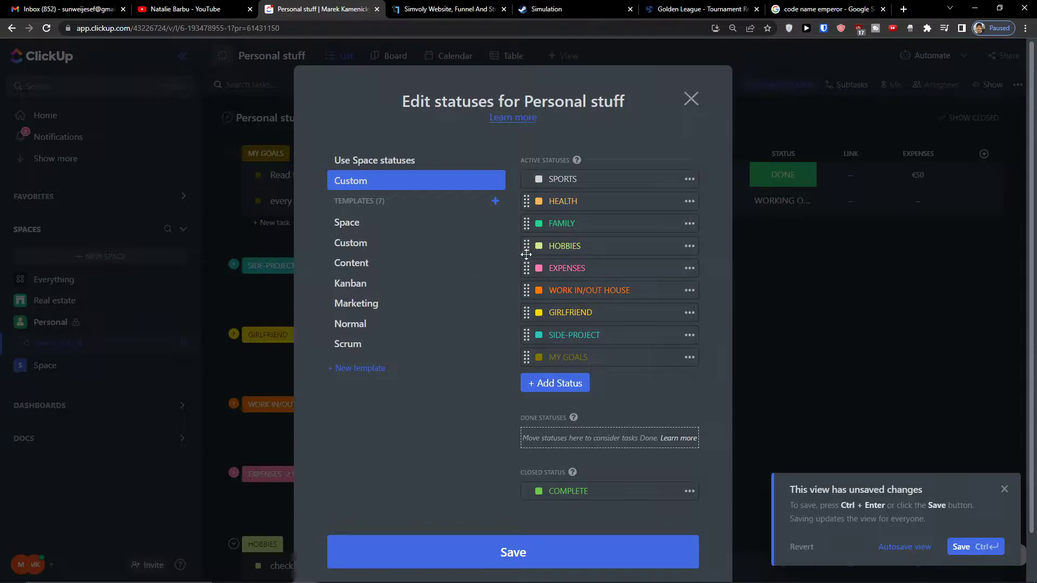
left_click(689, 246)
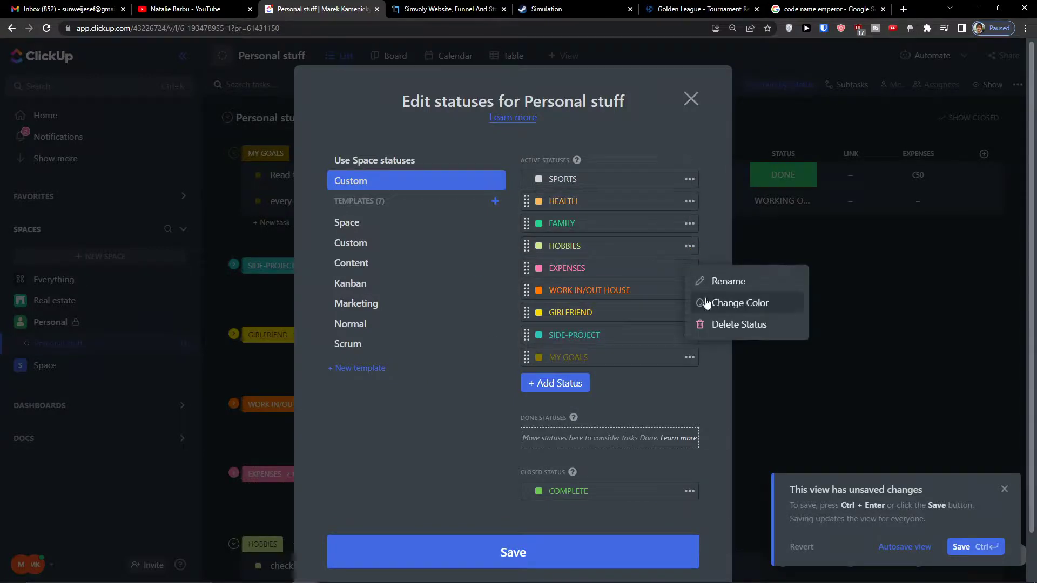
left_click(776, 224)
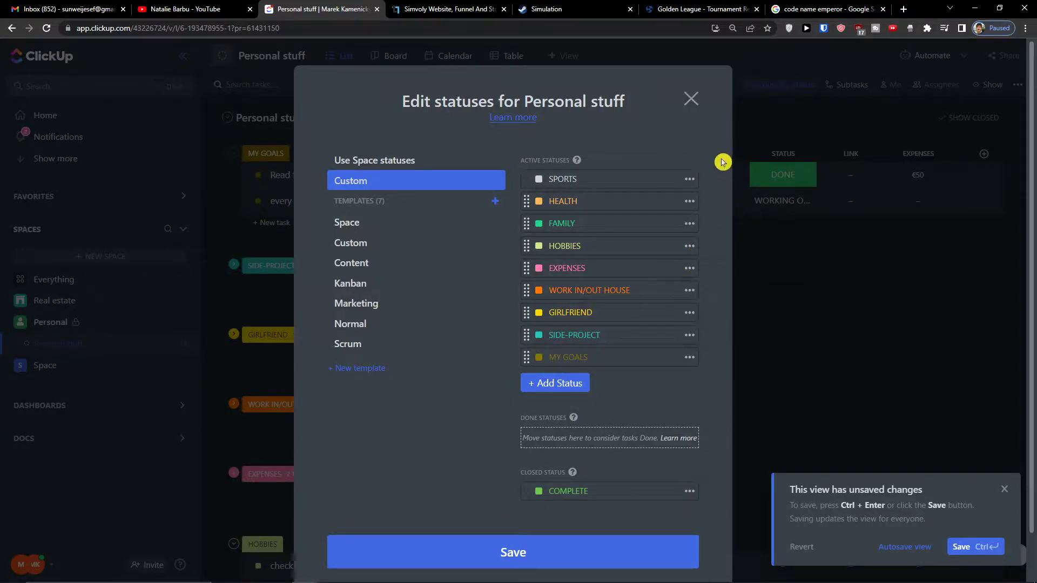
left_click(691, 99)
right_click(253, 482)
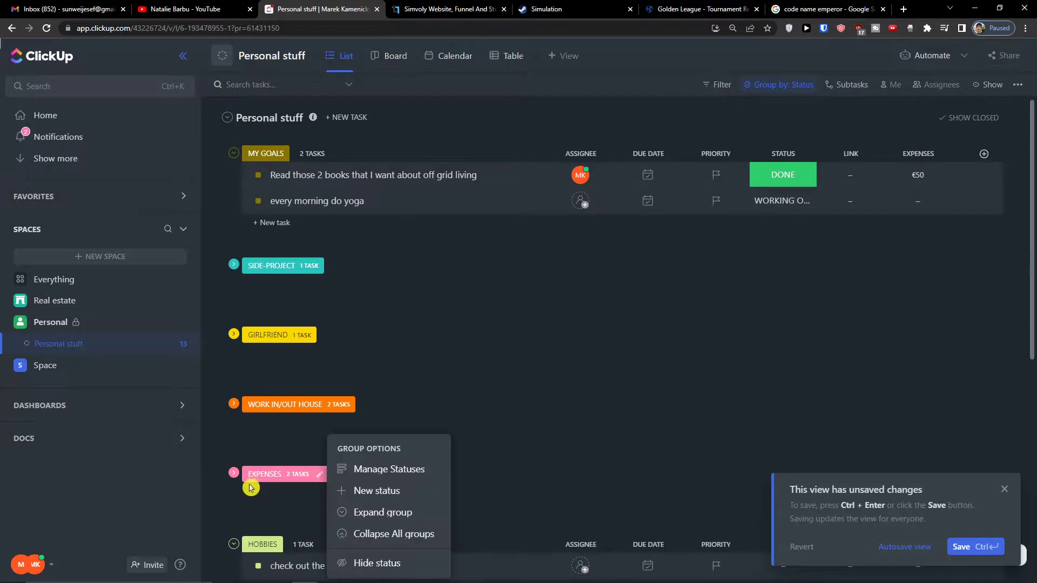
left_click(250, 489)
Collapse the HOBBIES, FAMILY, HEALTH and SPORTS groups
scroll(231, 476, "down", 2)
left_click(233, 417)
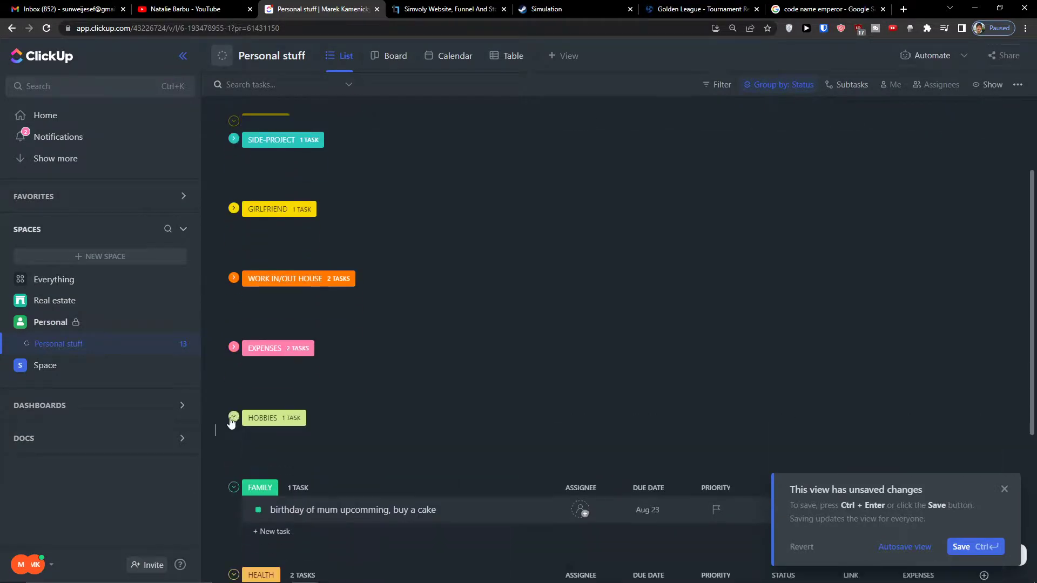
left_click(232, 489)
scroll(231, 494, "down", 2)
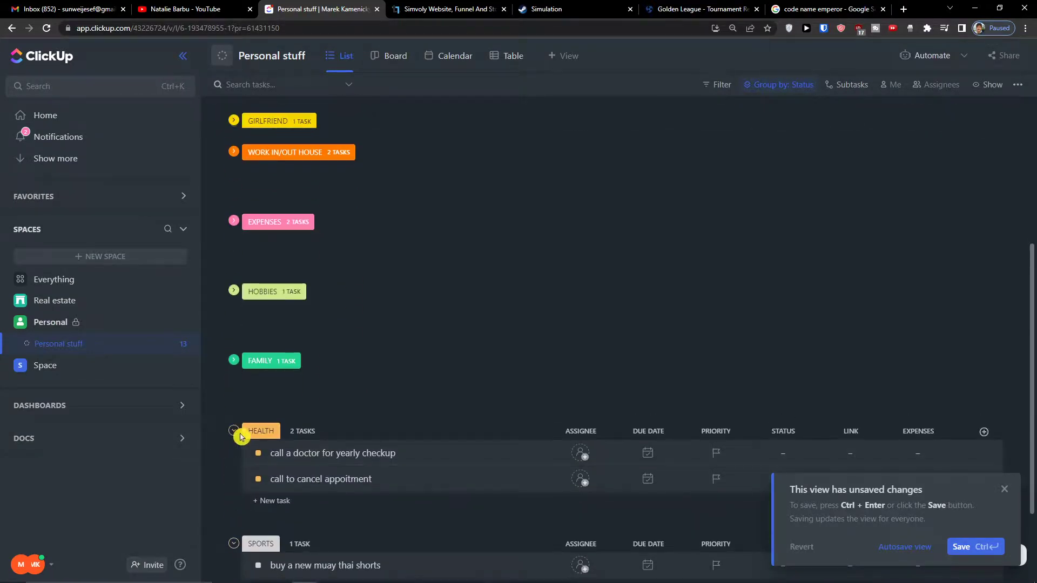
left_click(234, 431)
left_click(233, 502)
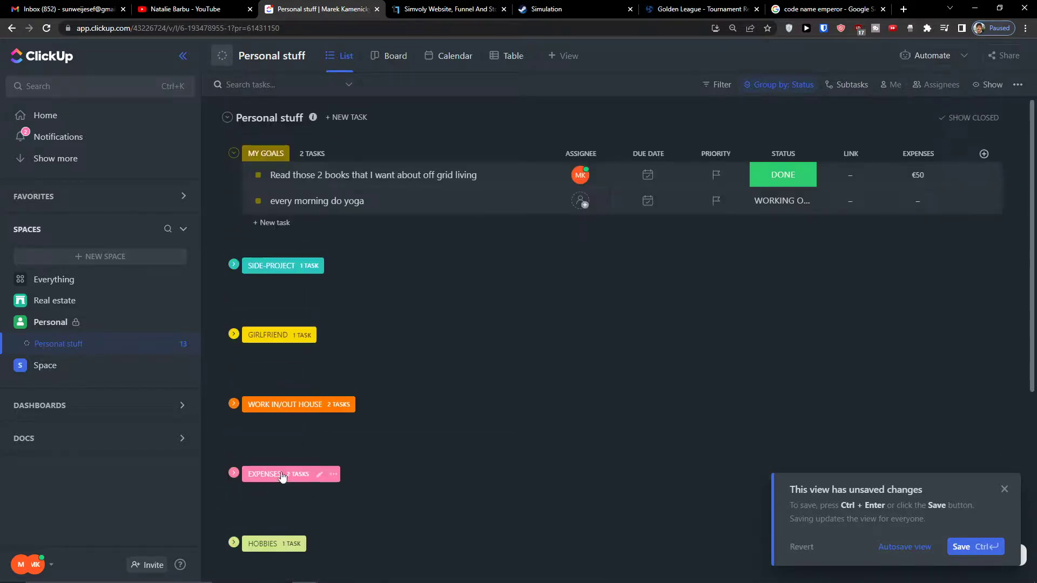
scroll(774, 304, "up", 4)
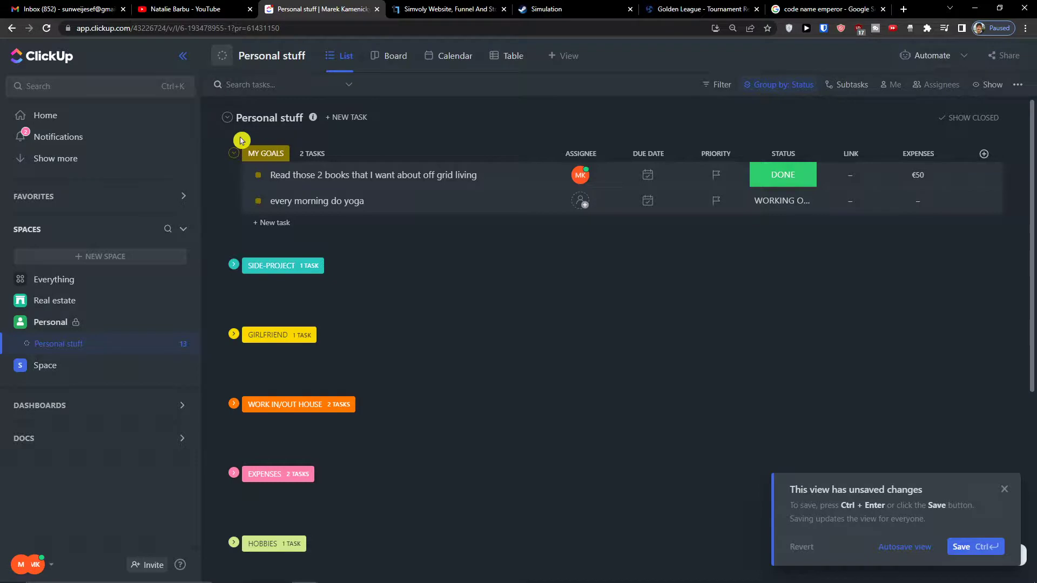
Add the active status MOURNING ROUTINE to the Personal stuff list, place it between FAMILY and HOBBIES, and save the statuses
left_click(1004, 489)
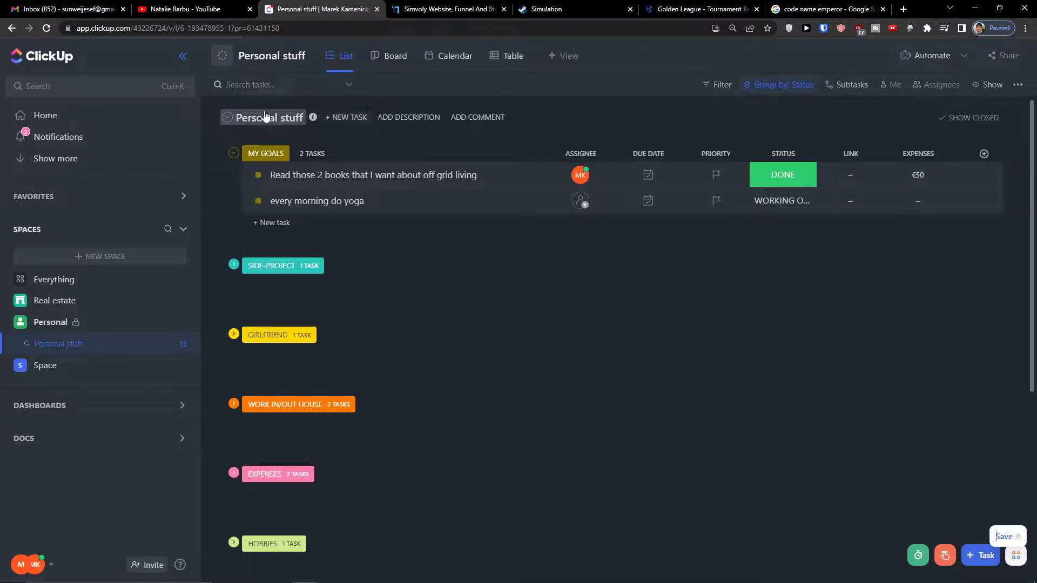
left_click(314, 55)
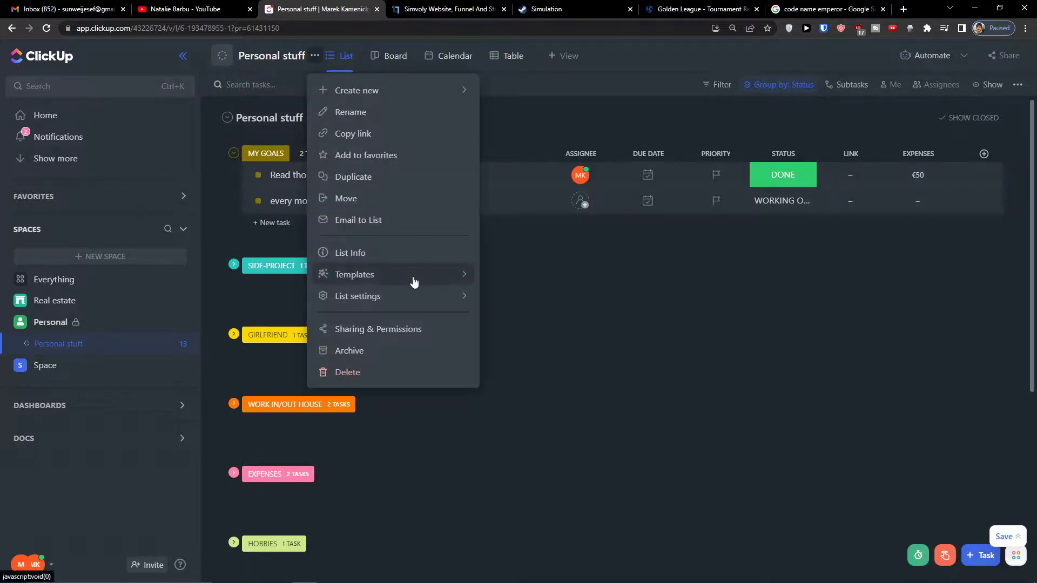
mouse_move(405, 295)
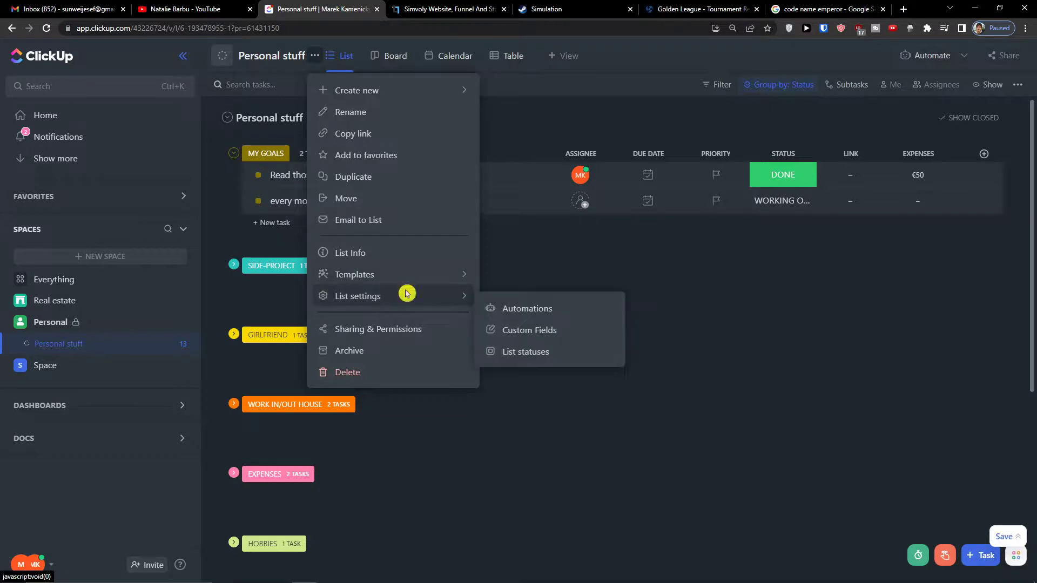
left_click(524, 351)
left_click(537, 373)
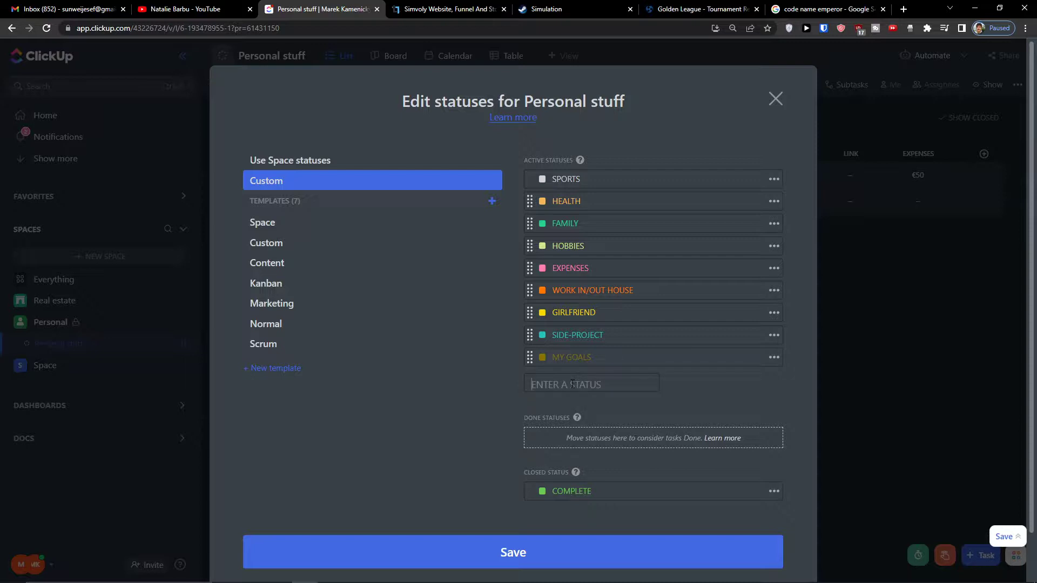
type("MOURNING ROUTINE")
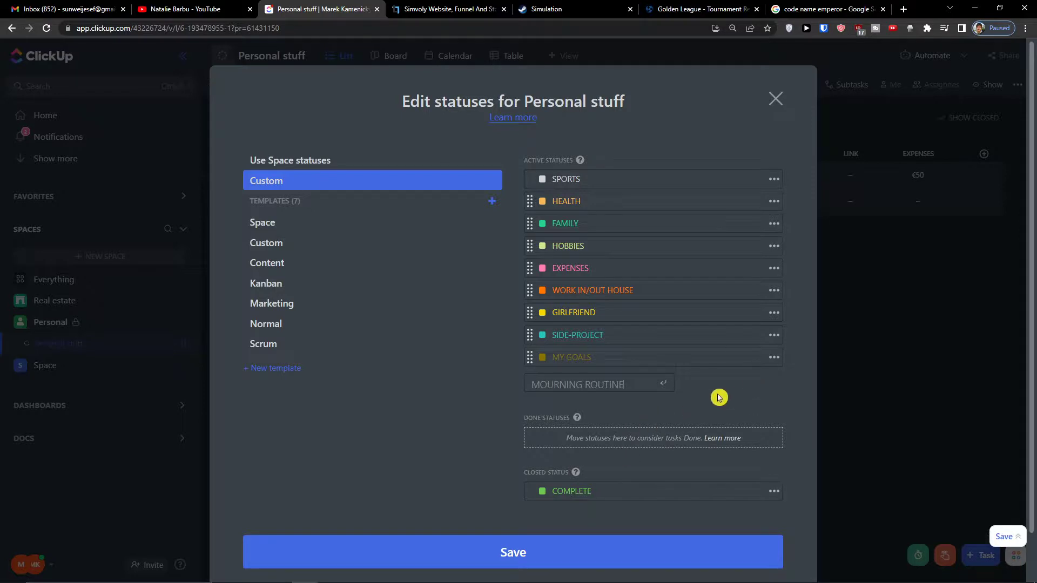
left_click(663, 384)
left_click_drag(531, 379, 530, 243)
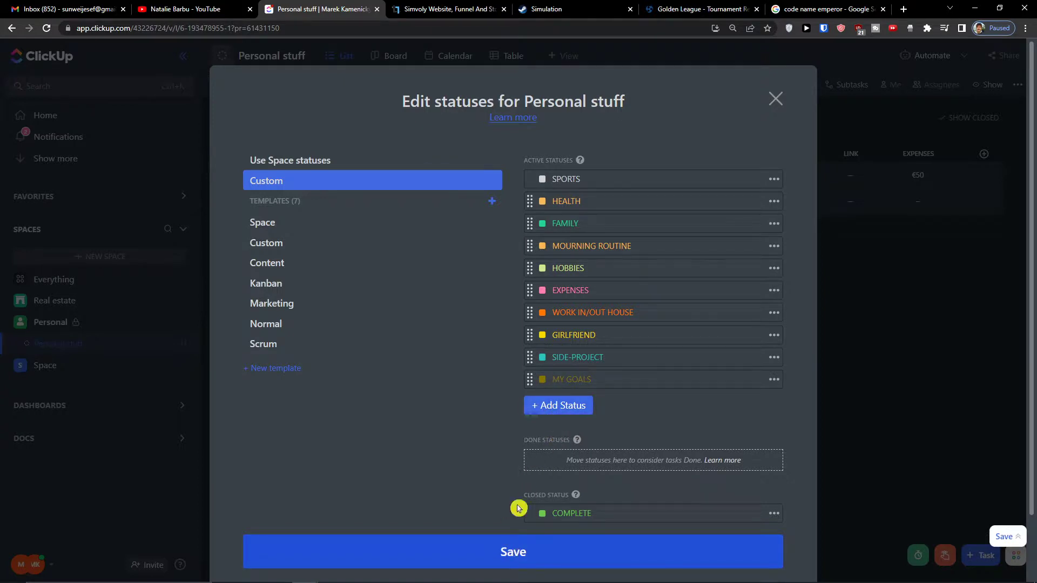
left_click(600, 557)
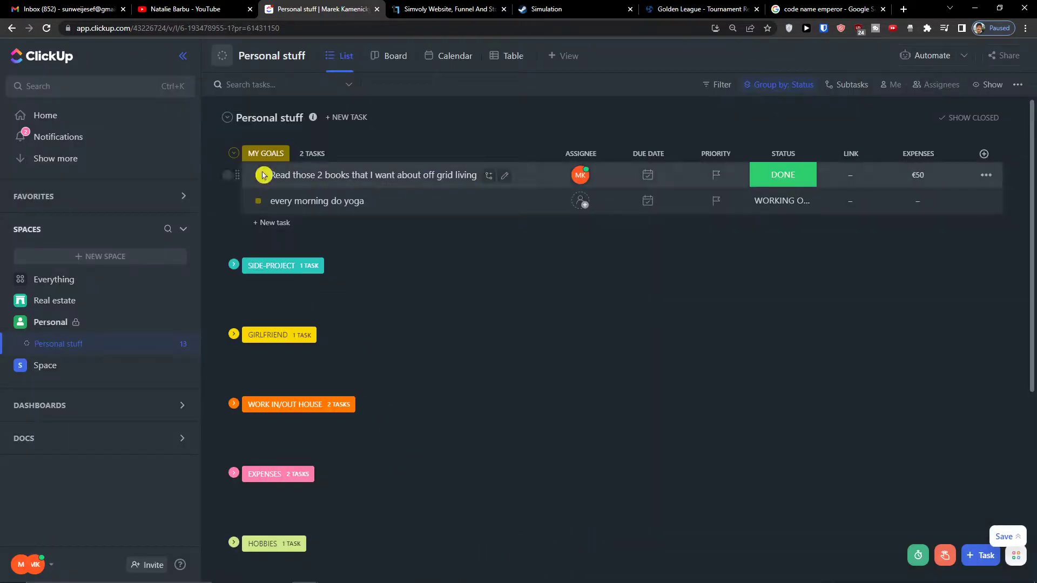
Add the task "do streching" under MOURNING ROUTINE
scroll(748, 255, "down", 6)
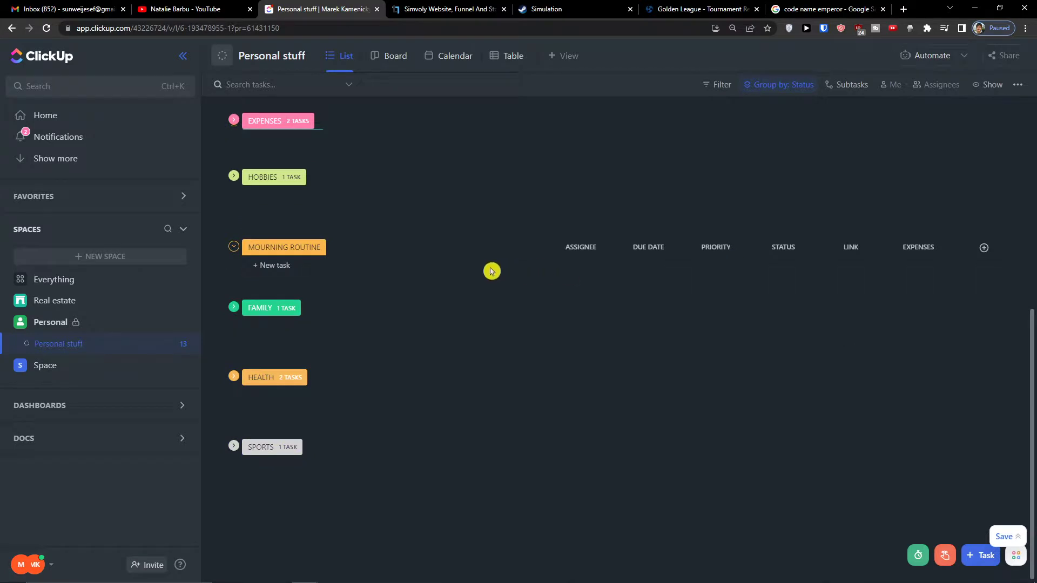
left_click(278, 267)
scroll(356, 279, "up", 2)
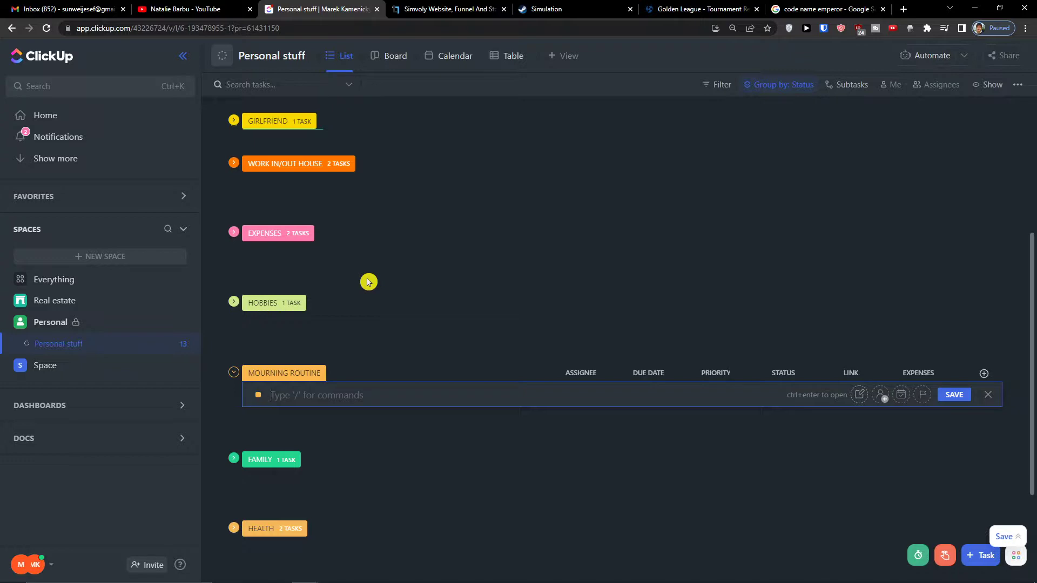
type("do streching")
key("Return")
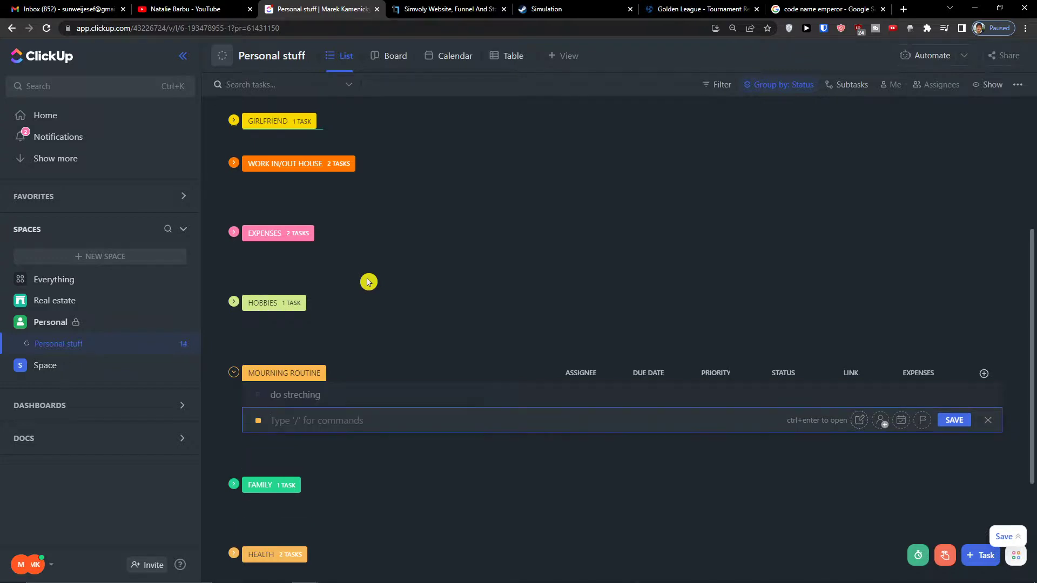
Add the task "drink glass of water" under MOURNING ROUTINE
type("drink")
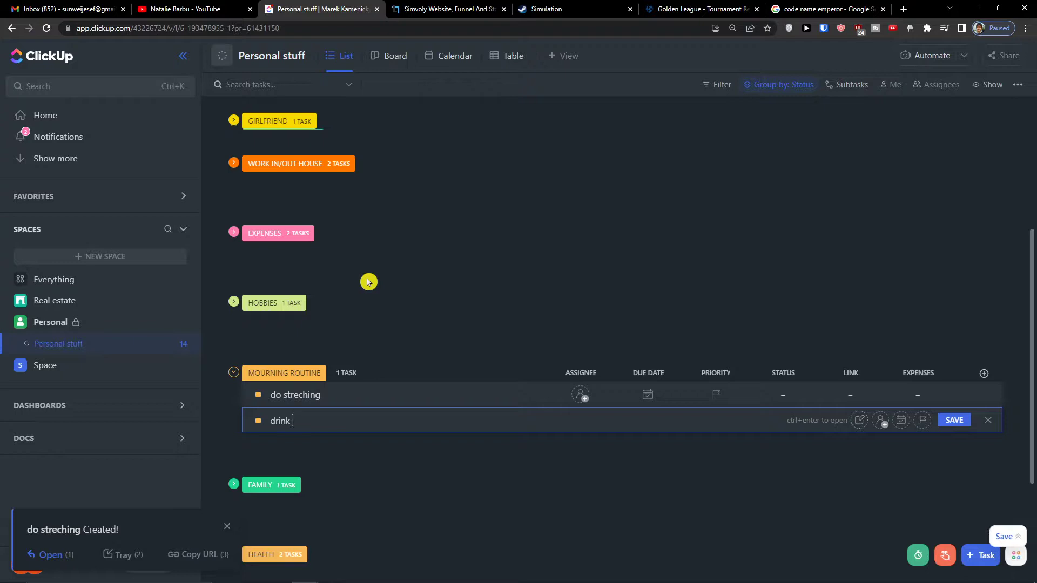
type("lass of wat")
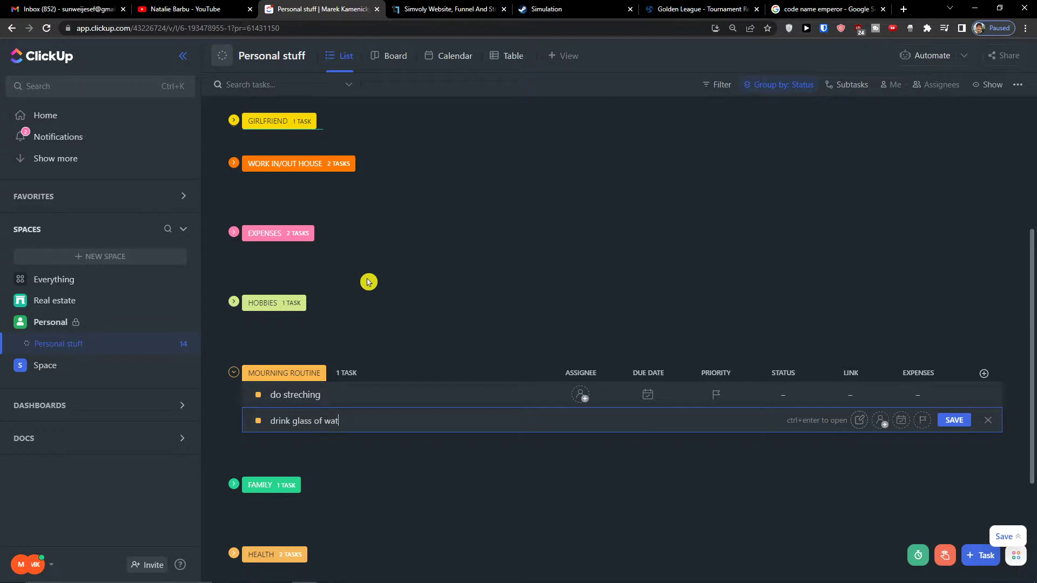
type("er")
key("Return")
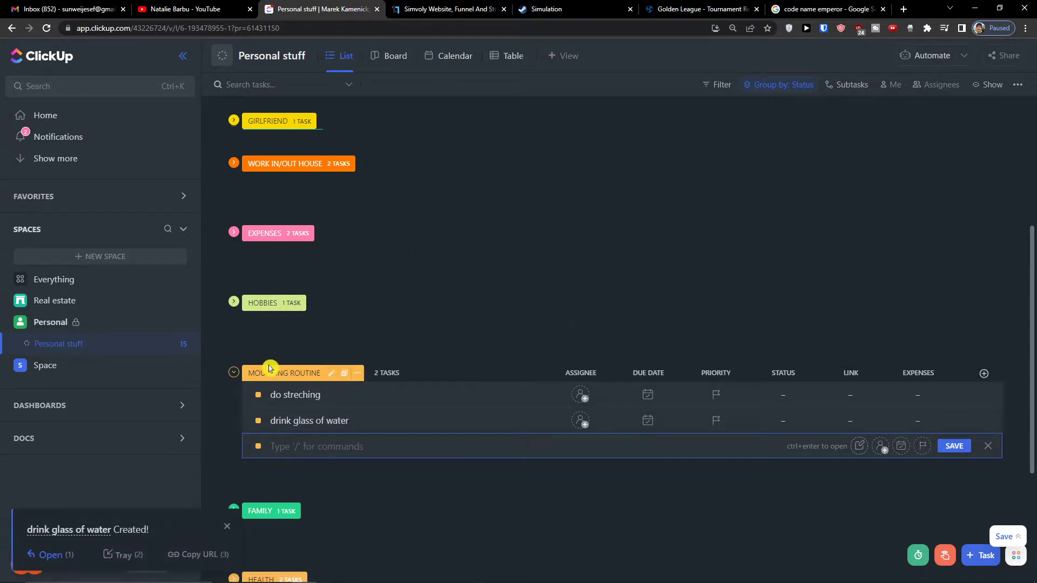
Collapse the MOURNING ROUTINE group
left_click(234, 374)
left_click(259, 385)
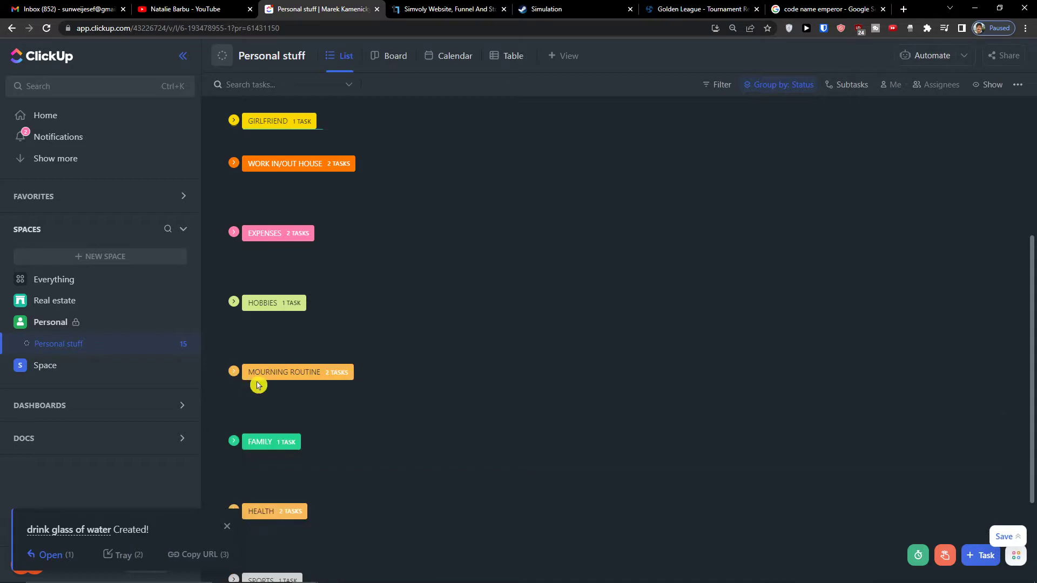
mouse_move(248, 371)
left_mouse_down()
mouse_move(254, 382)
mouse_move(243, 362)
mouse_move(263, 360)
left_mouse_up()
left_click_drag(267, 314, 352, 329)
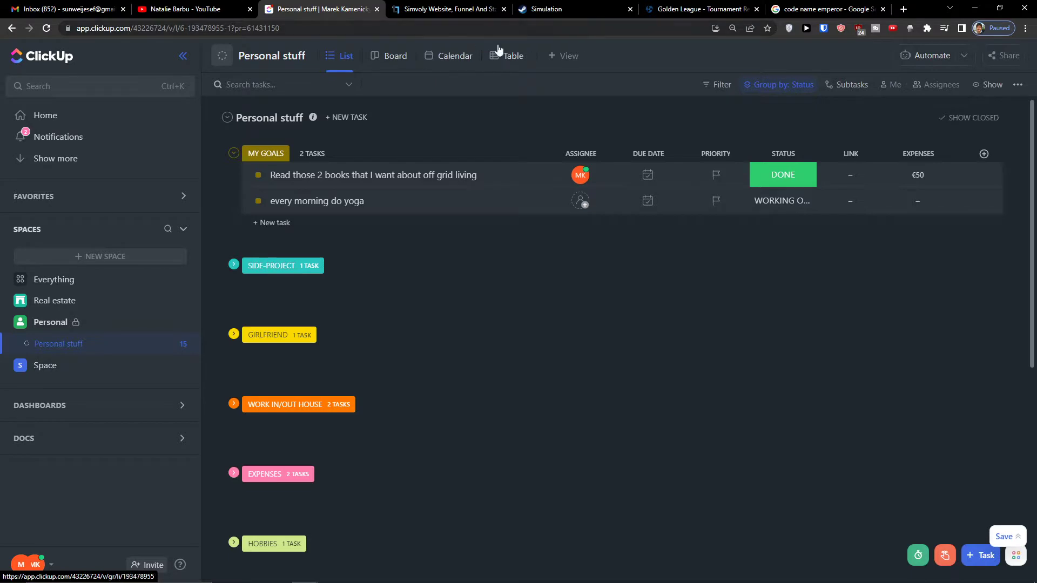
scroll(369, 556, "down", 5)
scroll(387, 387, "up", 5)
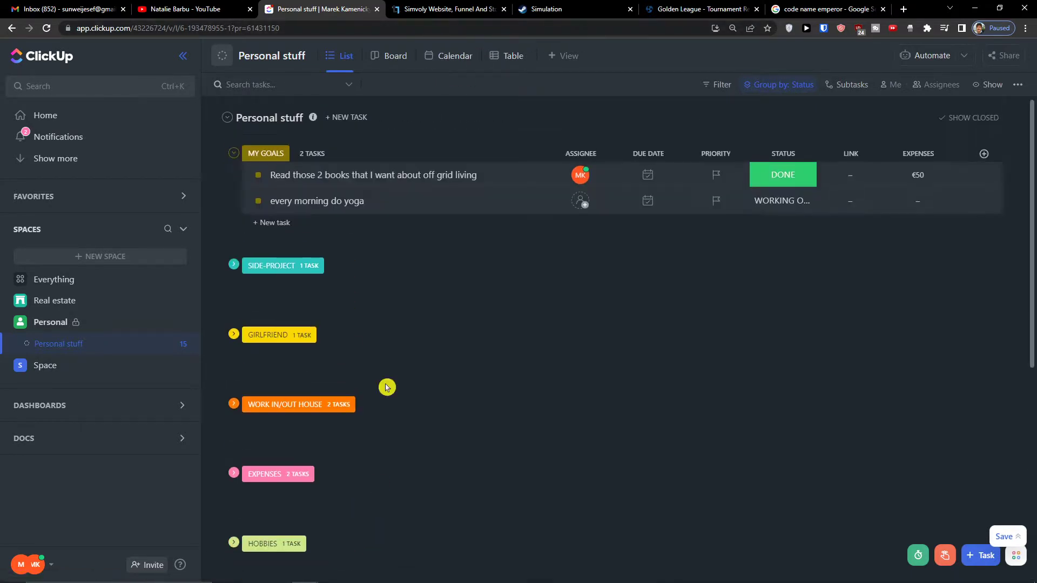
Show the Personal stuff tasks as a board grouped by the Status custom field
left_click(396, 56)
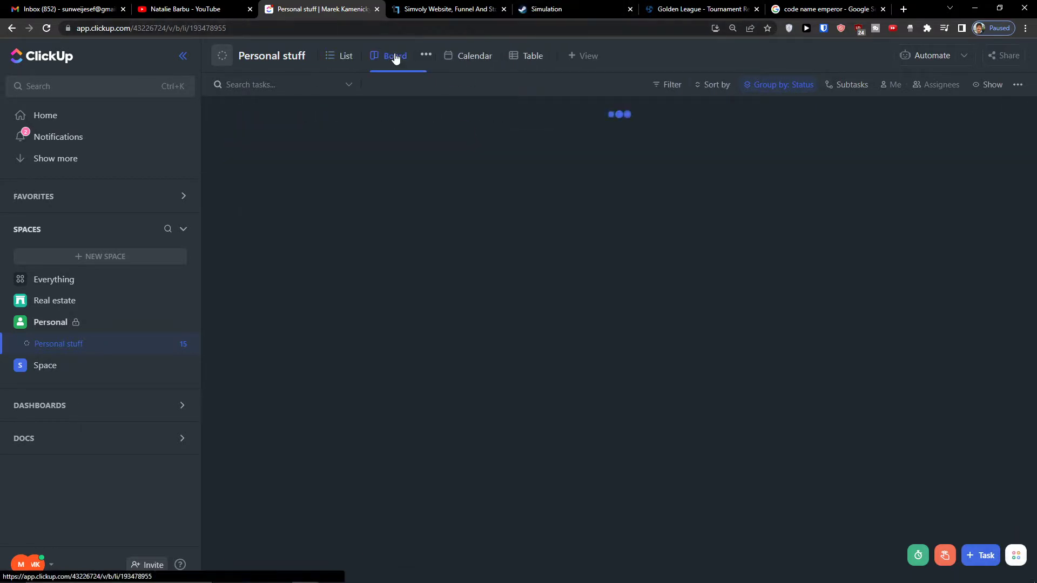
left_click(792, 86)
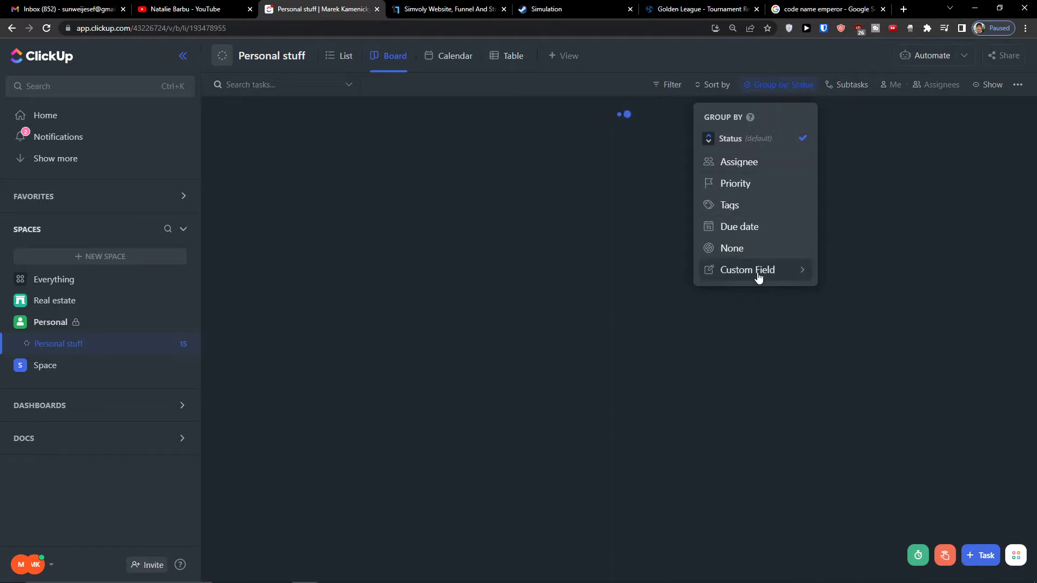
mouse_move(803, 270)
left_click(844, 277)
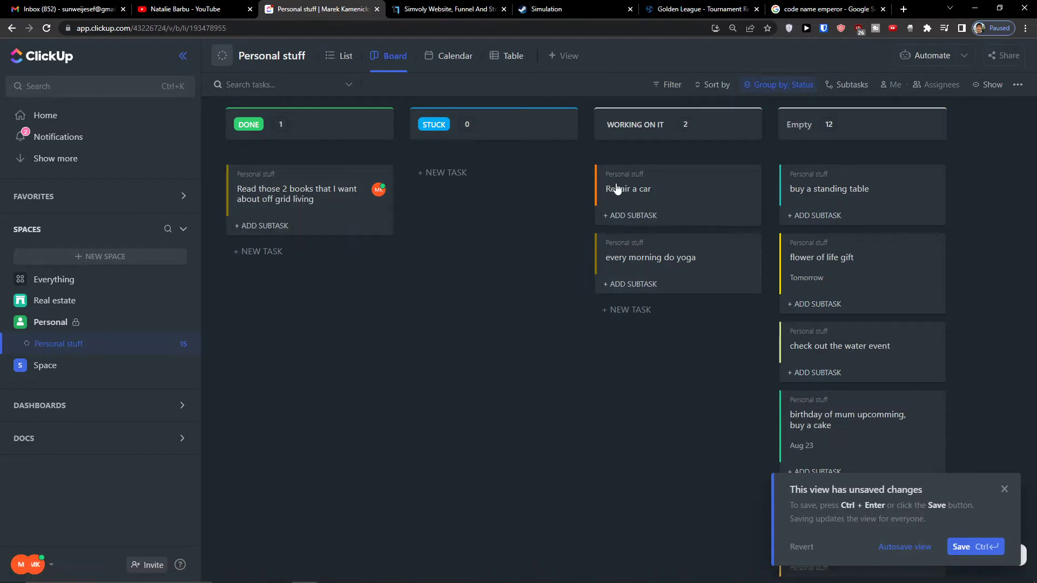
scroll(881, 340, "down", 8)
scroll(867, 357, "up", 8)
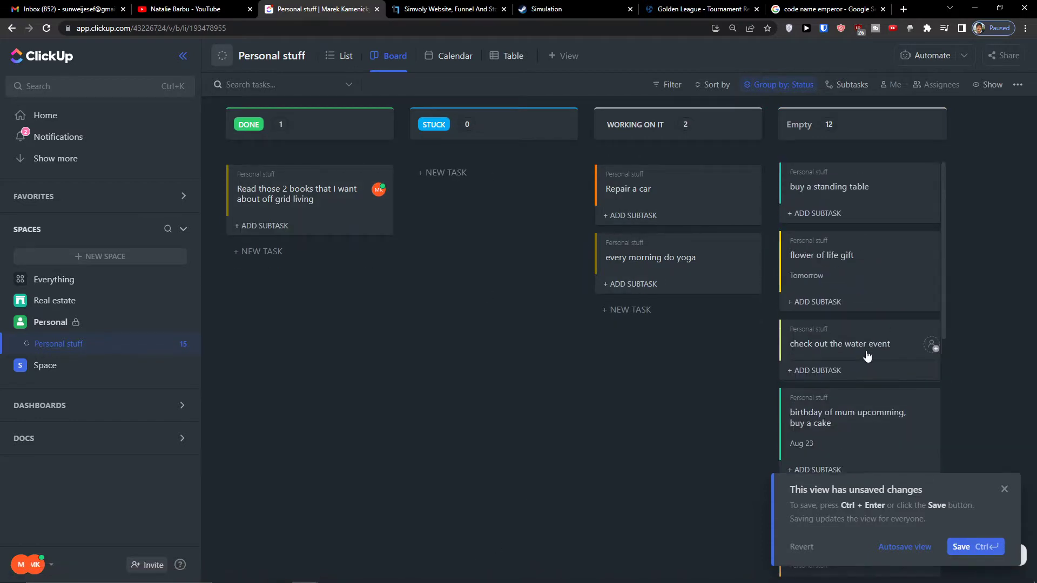
Return to the list view and review the tasks in all groups from MY GOALS to SPORTS
left_click(343, 72)
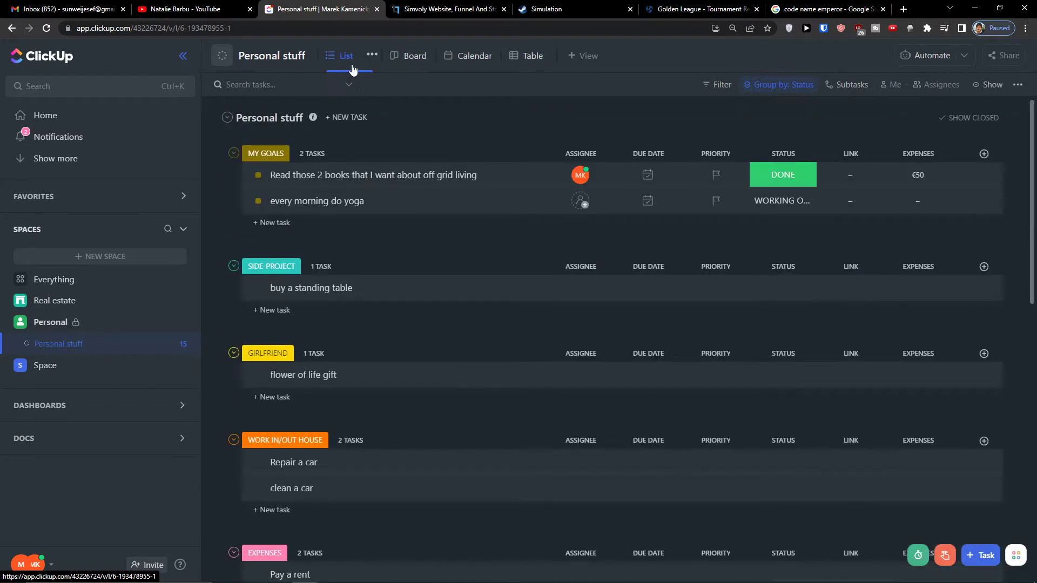
scroll(435, 378, "down", 8)
scroll(443, 390, "down", 2)
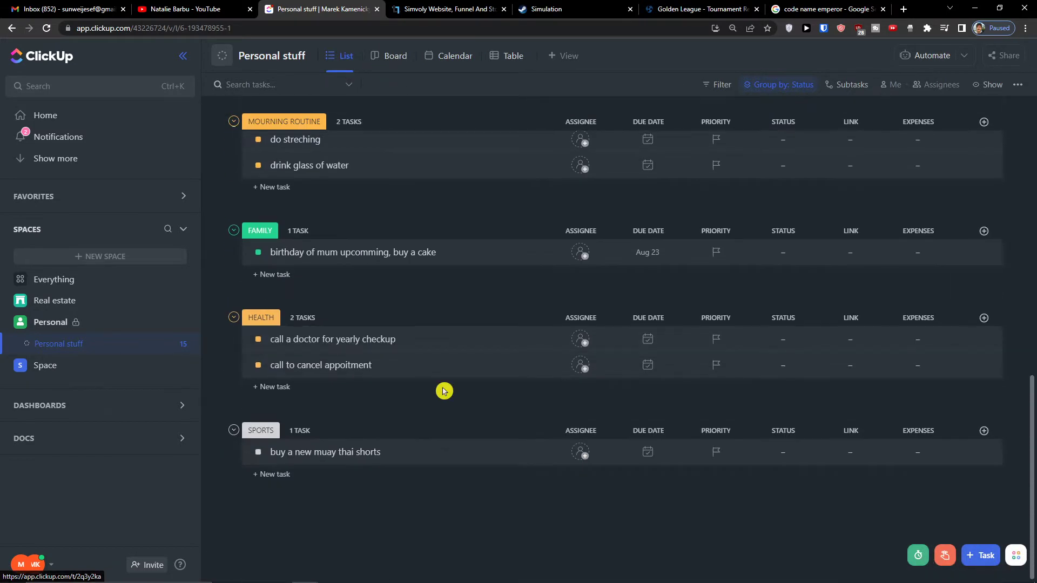
scroll(443, 389, "up", 12)
scroll(530, 344, "down", 8)
scroll(535, 348, "up", 12)
scroll(502, 270, "down", 3)
scroll(509, 245, "up", 3)
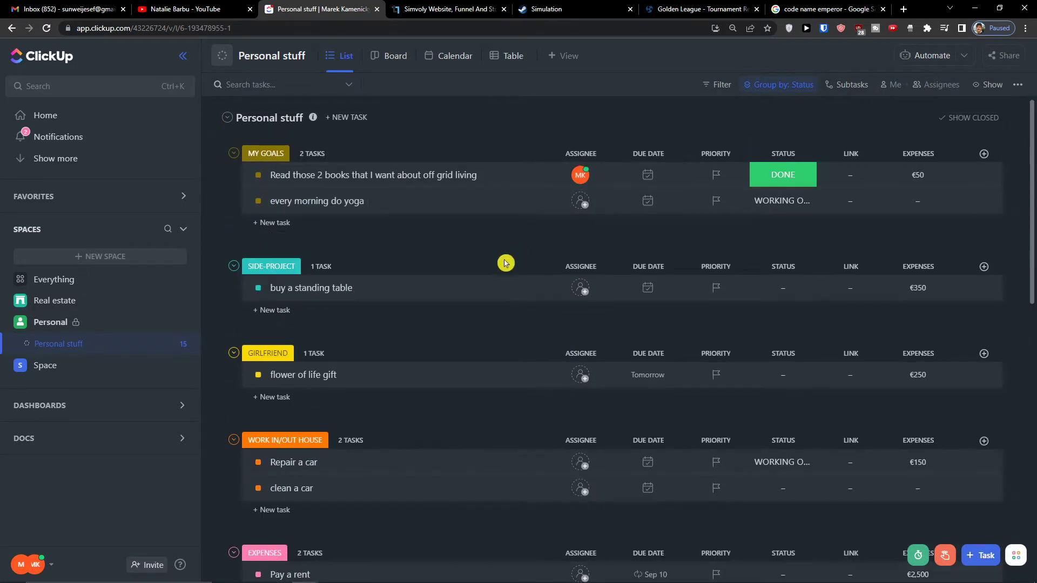
scroll(495, 356, "down", 4)
scroll(496, 362, "up", 5)
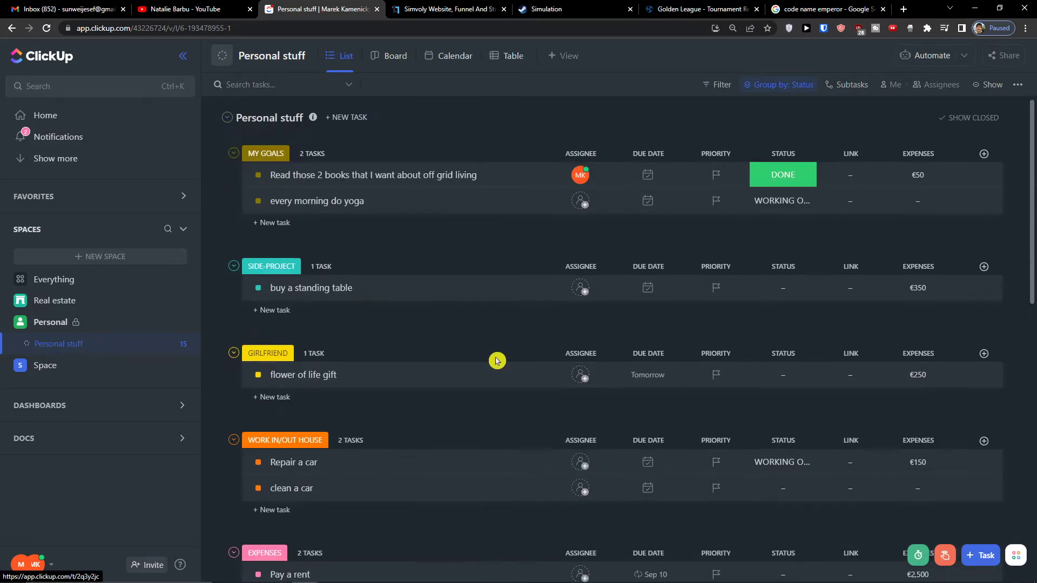